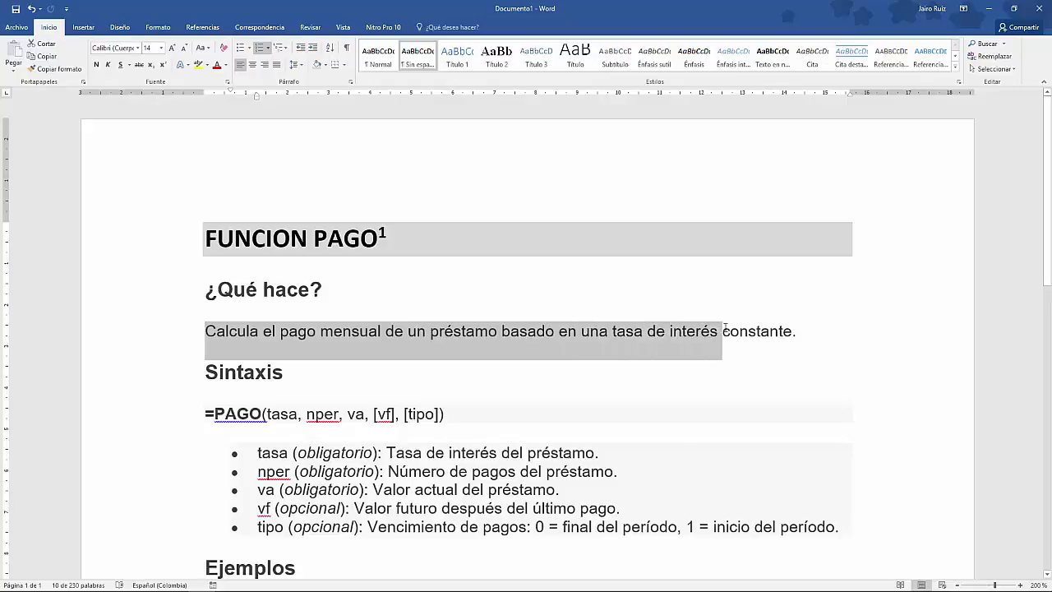
- Review the PAGO function's description, syntax and the meaning of its arguments tasa, nper, va, vf and tipo
left_click(440, 363)
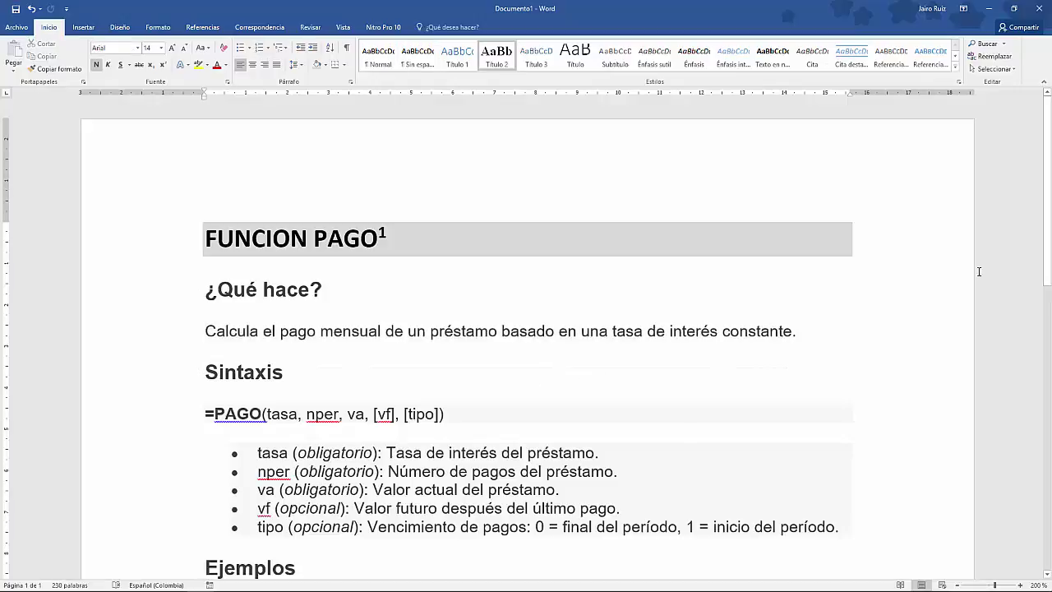
scroll(1050, 266, "down", 1)
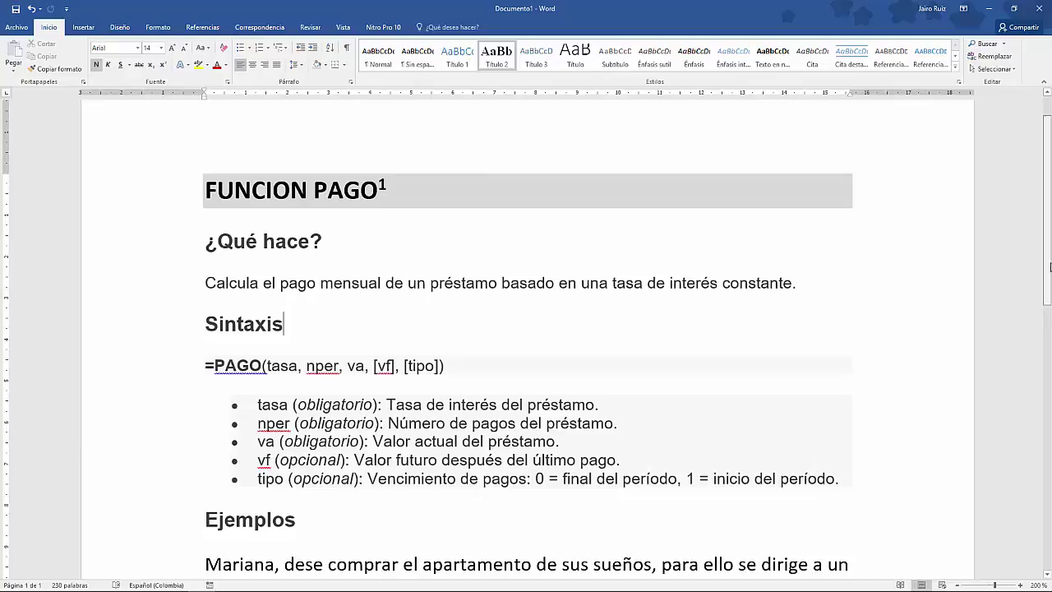
scroll(289, 334, "down", 2)
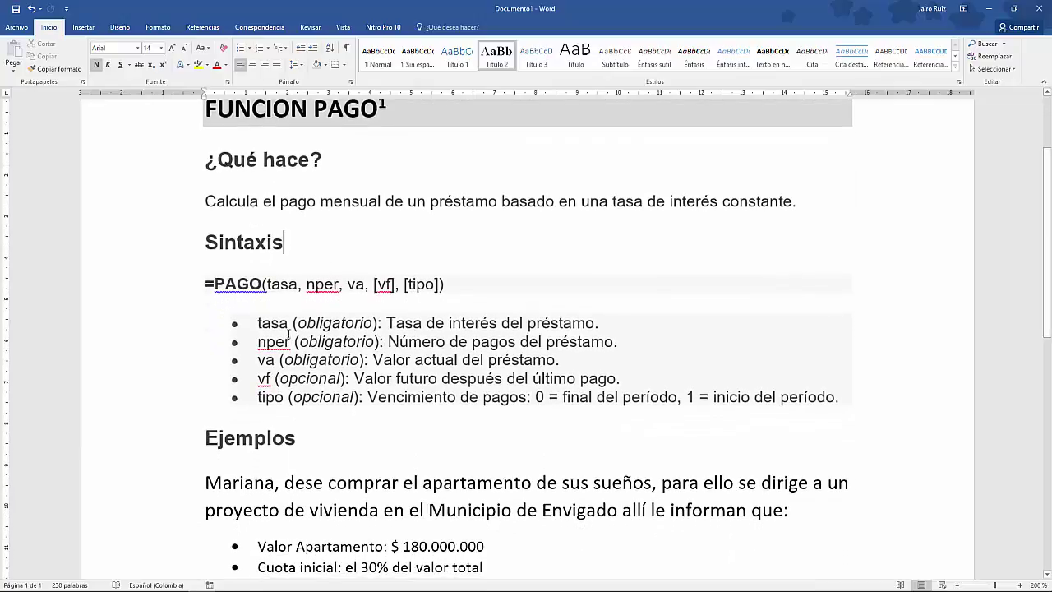
left_click_drag(208, 283, 264, 283)
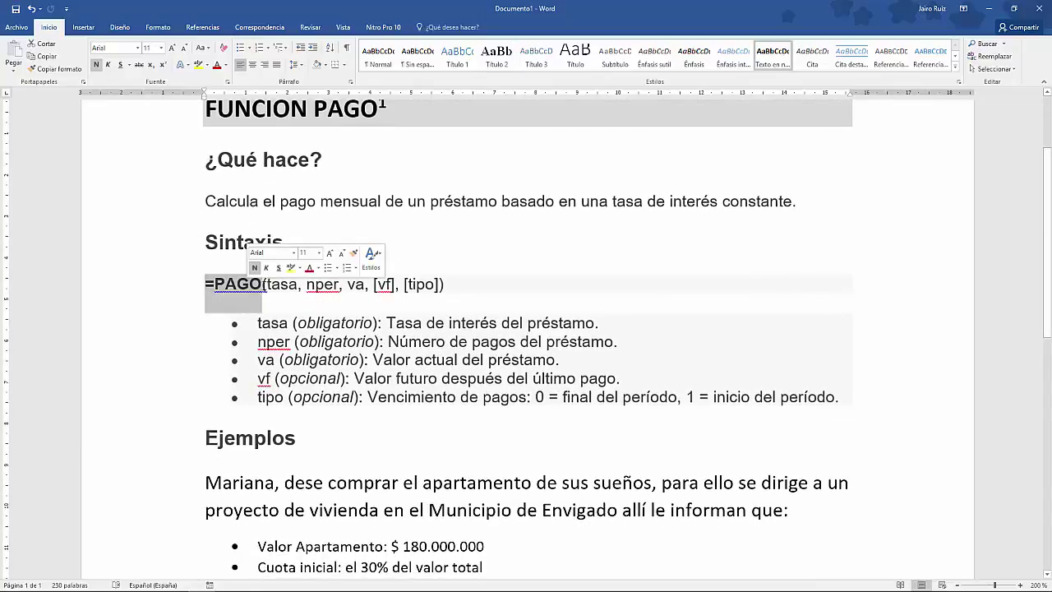
left_click(294, 338)
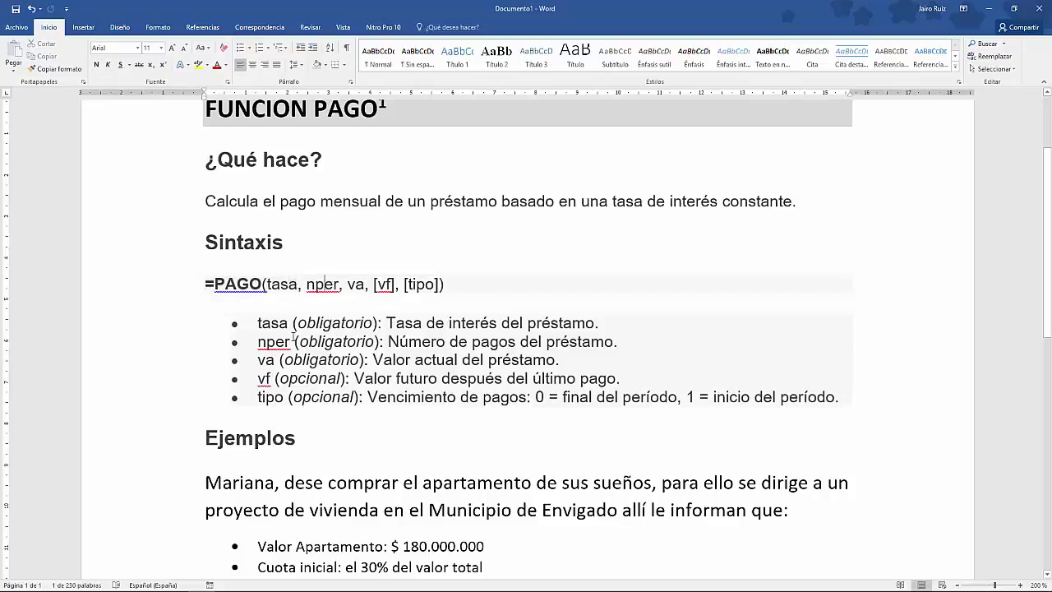
left_click_drag(256, 322, 448, 323)
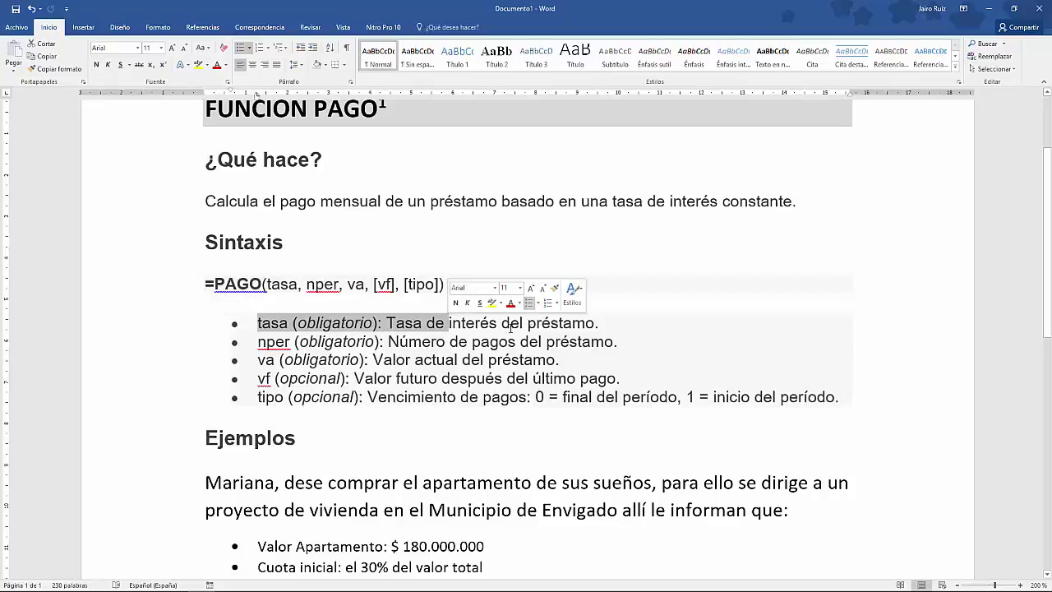
left_click_drag(592, 324, 457, 323)
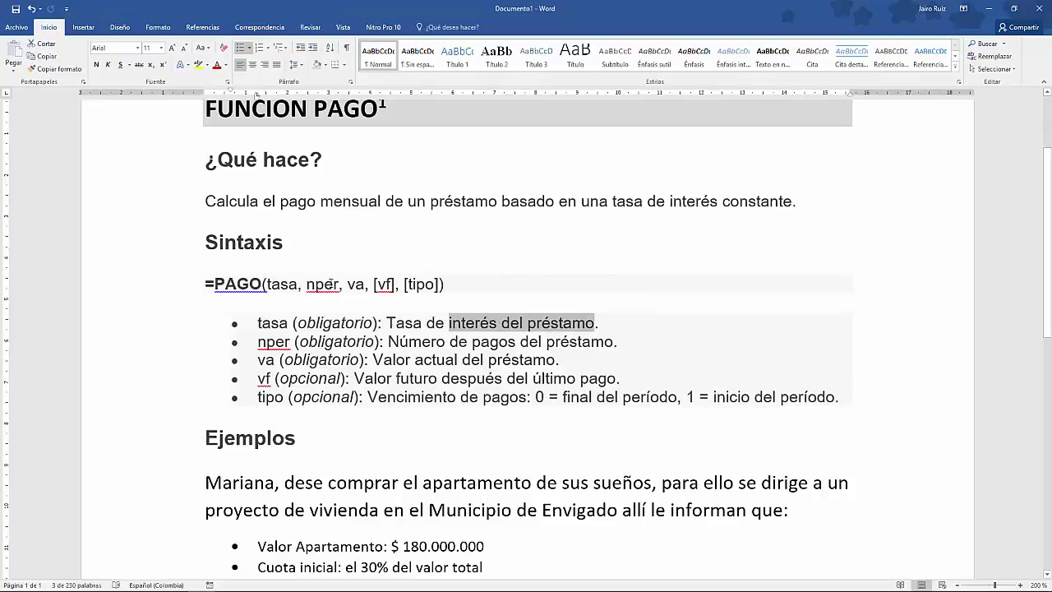
double_click(329, 284)
left_click_drag(618, 342, 388, 342)
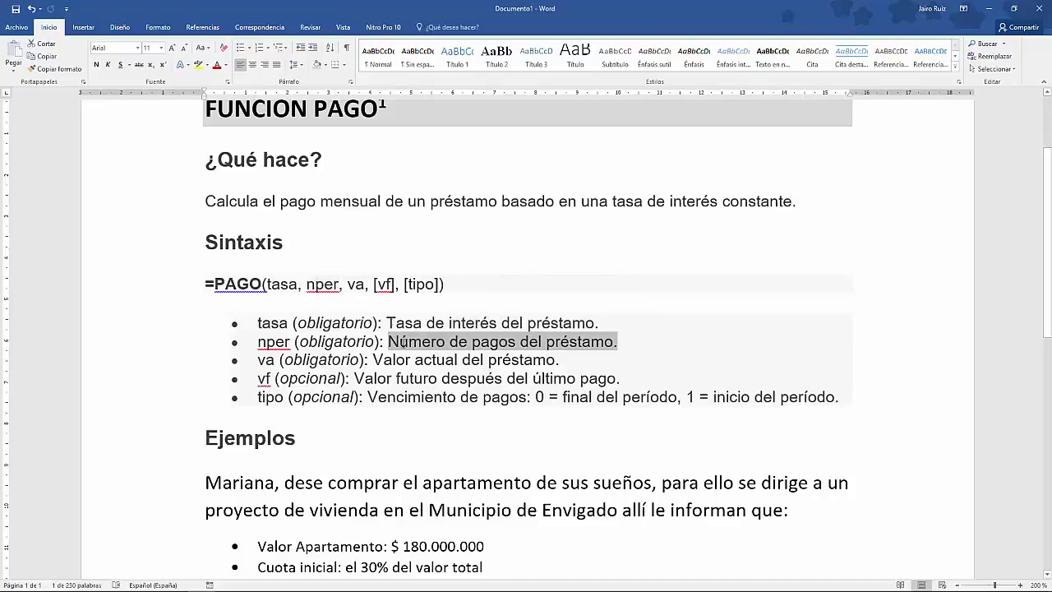
left_click_drag(365, 285, 347, 285)
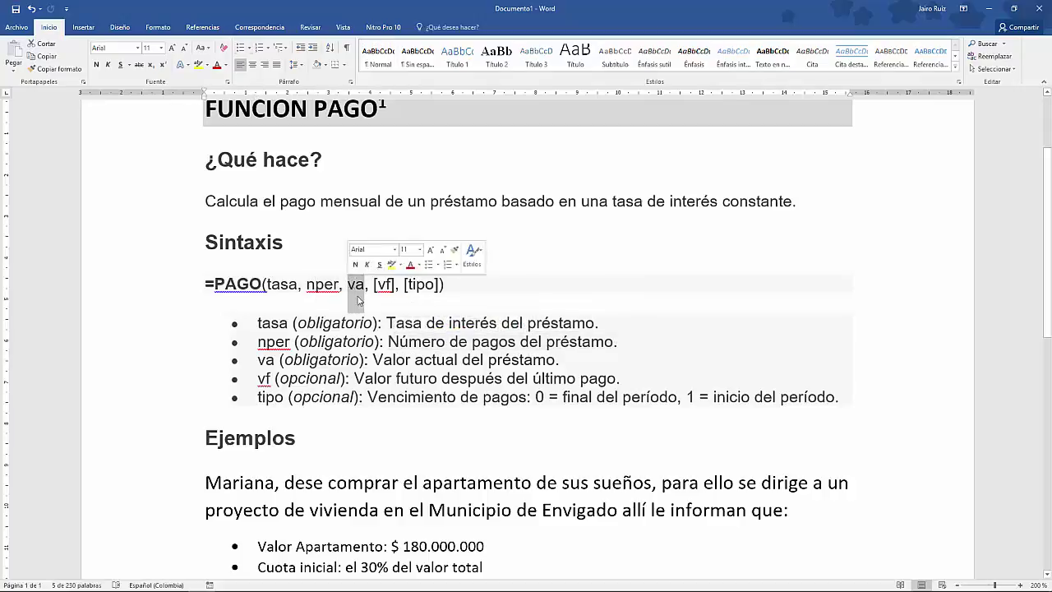
left_click_drag(563, 358, 373, 360)
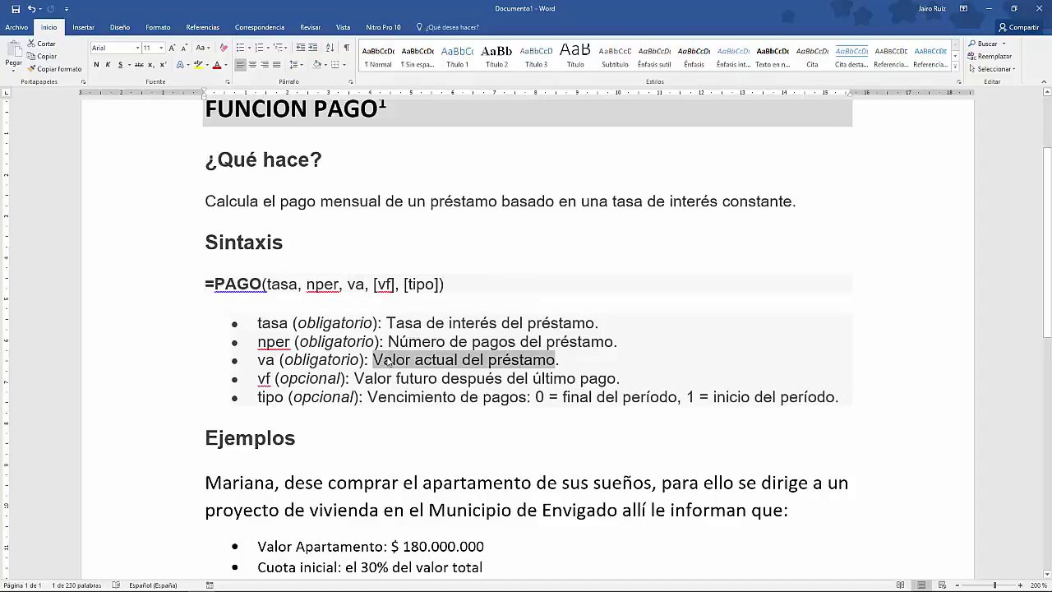
left_click_drag(256, 379, 660, 409)
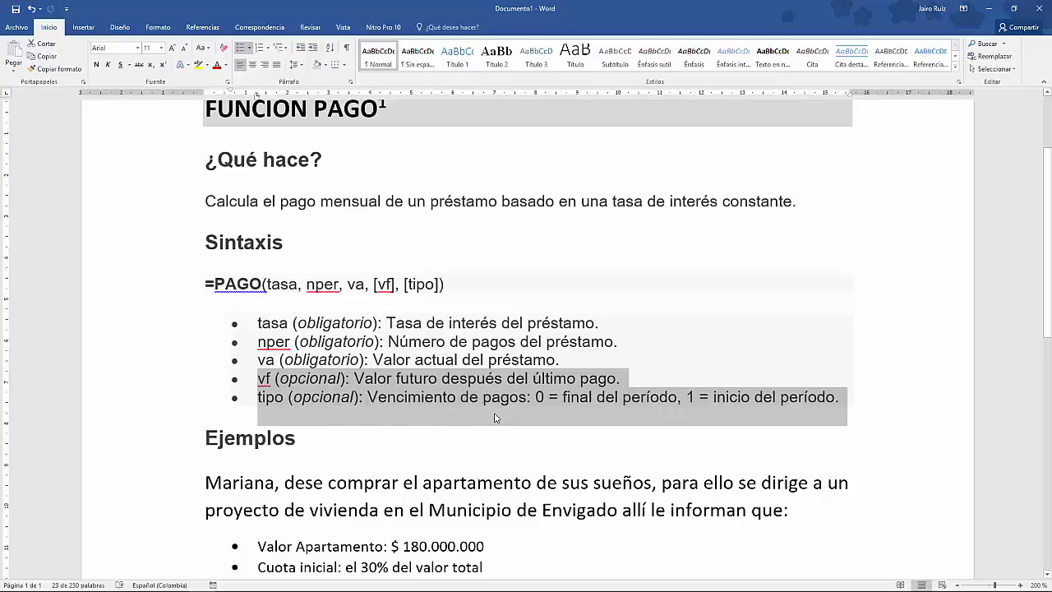
left_click(625, 396)
left_click_drag(677, 398, 538, 398)
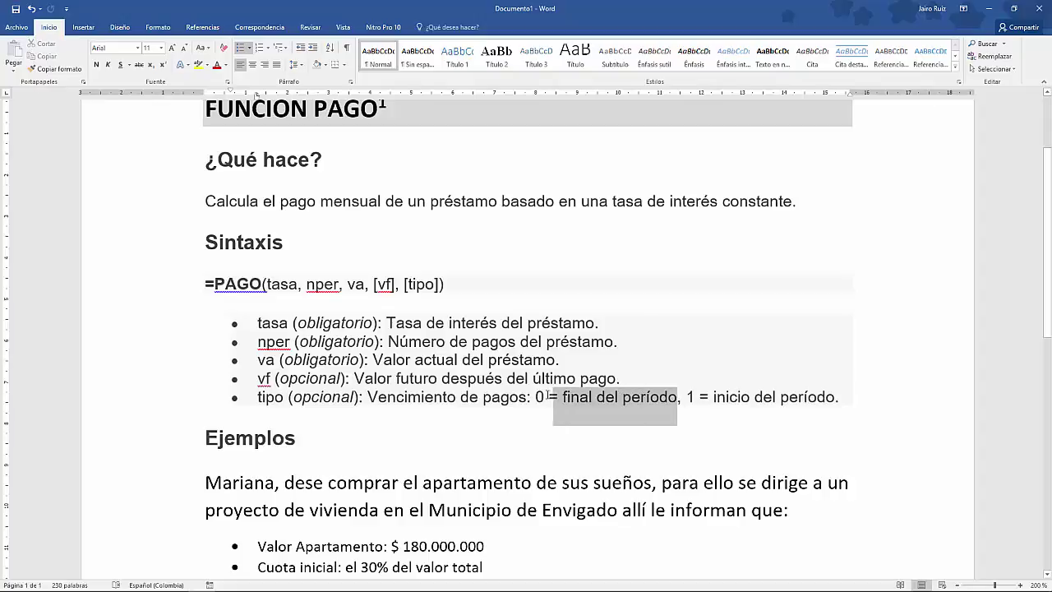
left_click_drag(835, 397, 536, 398)
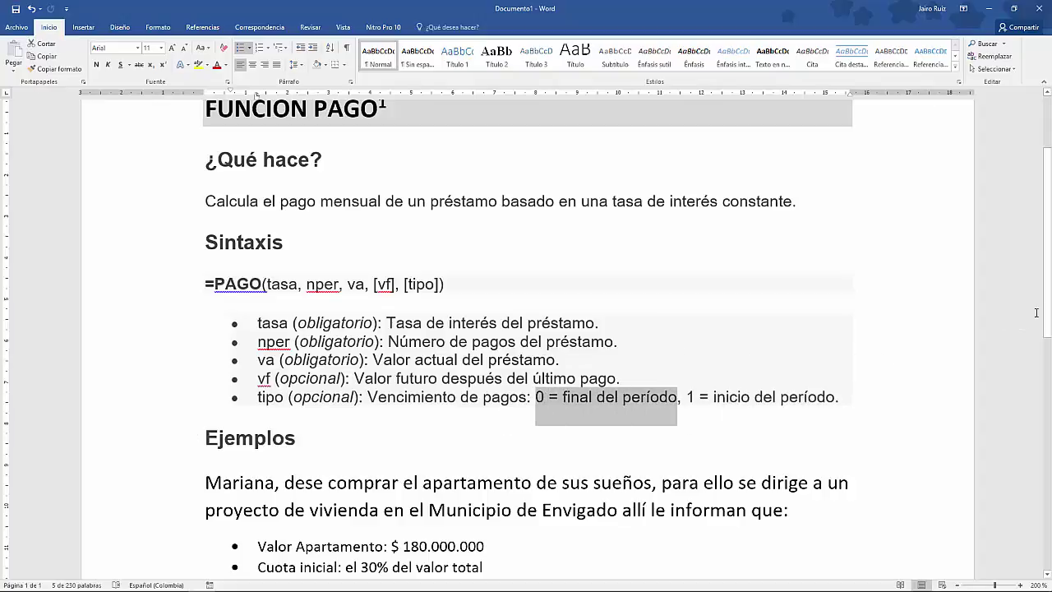
- Read the example's apartment purchase case, covering price, down payment, bank credit, annual interest rate, term and fixed-payment method
scroll(1036, 313, "down", 4)
left_click(455, 369)
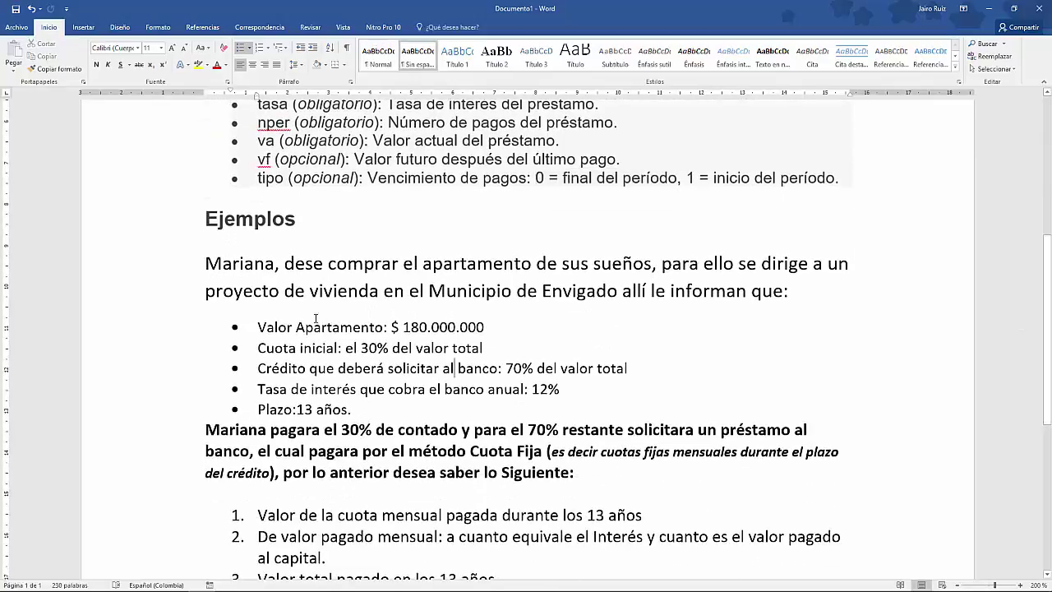
double_click(248, 263)
left_click(374, 263)
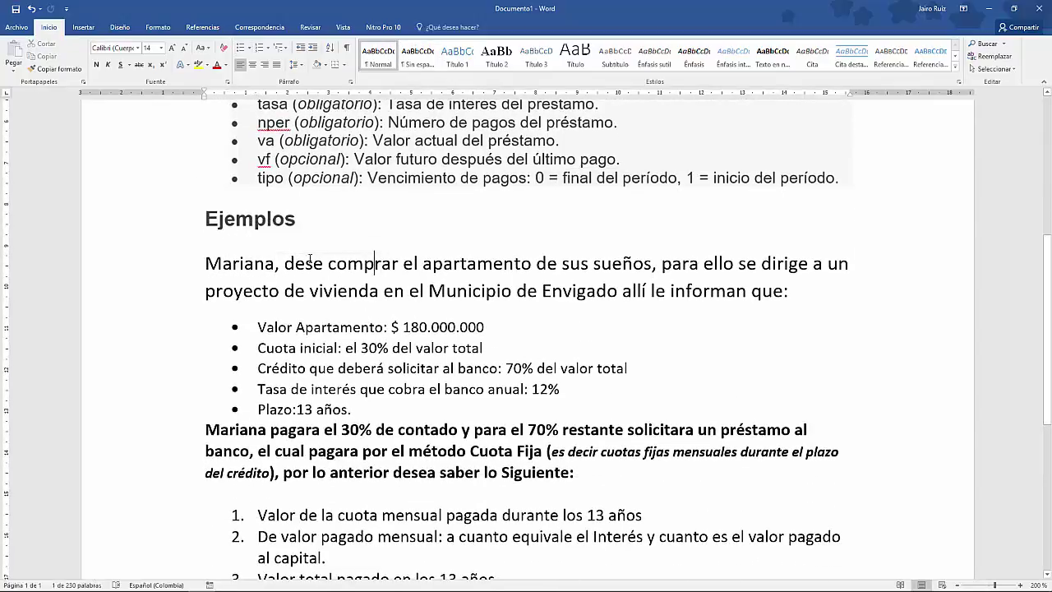
left_click_drag(296, 263, 624, 281)
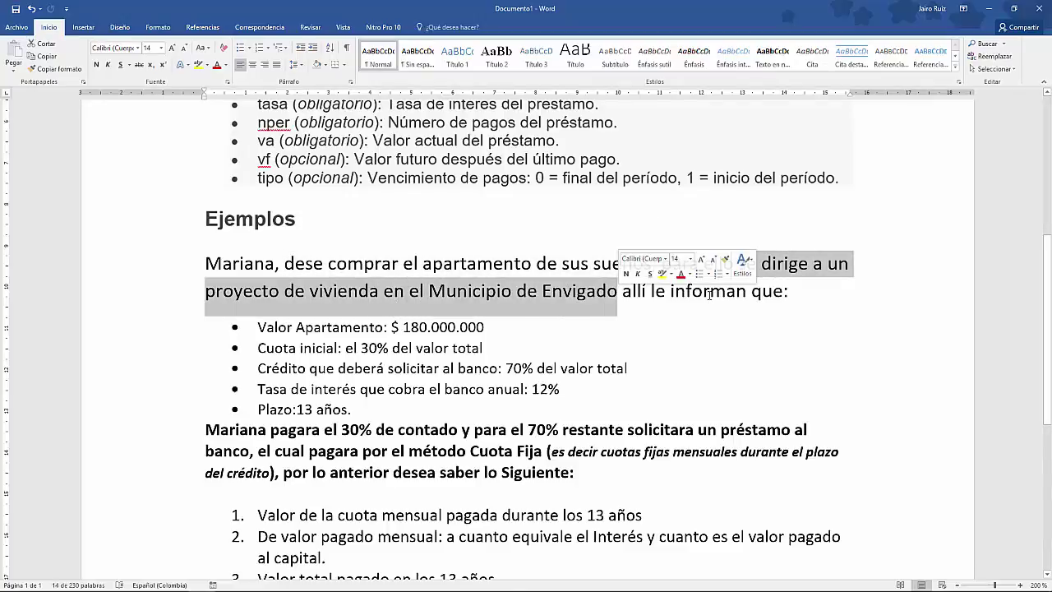
left_click_drag(791, 292, 622, 291)
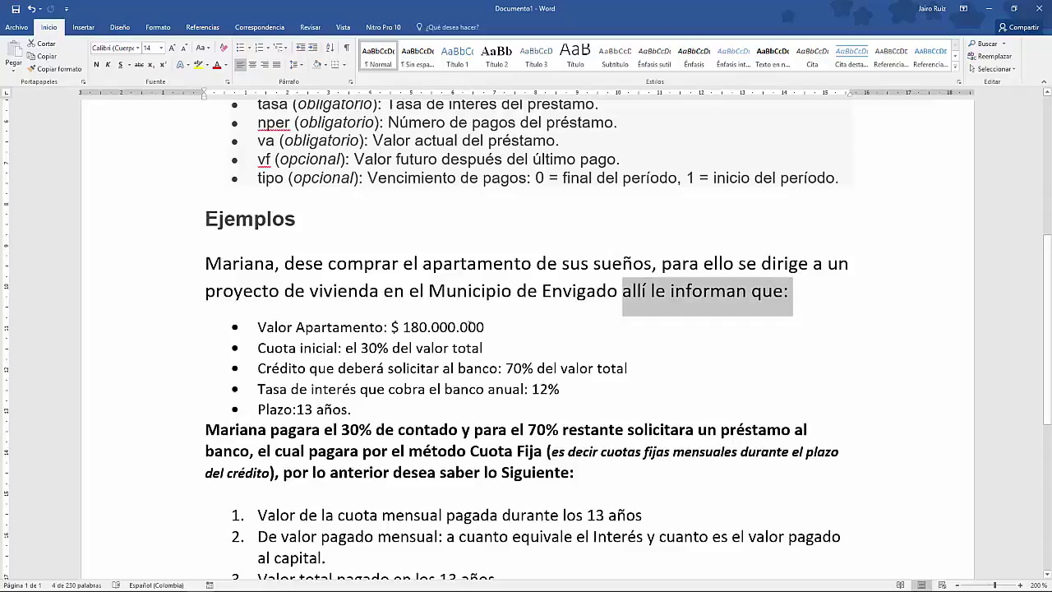
left_click_drag(442, 327, 274, 327)
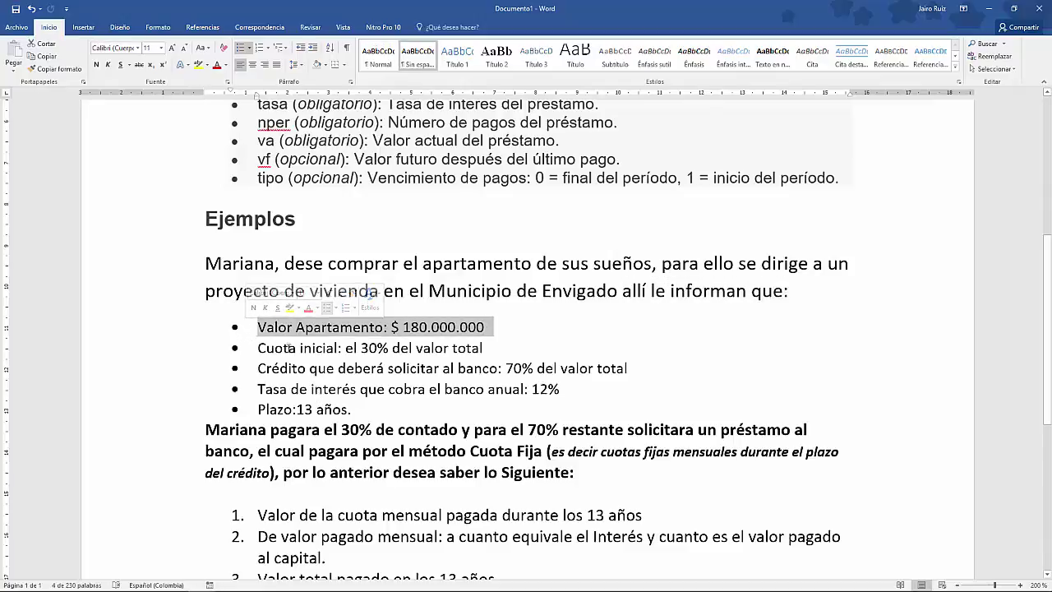
left_click_drag(489, 347, 271, 350)
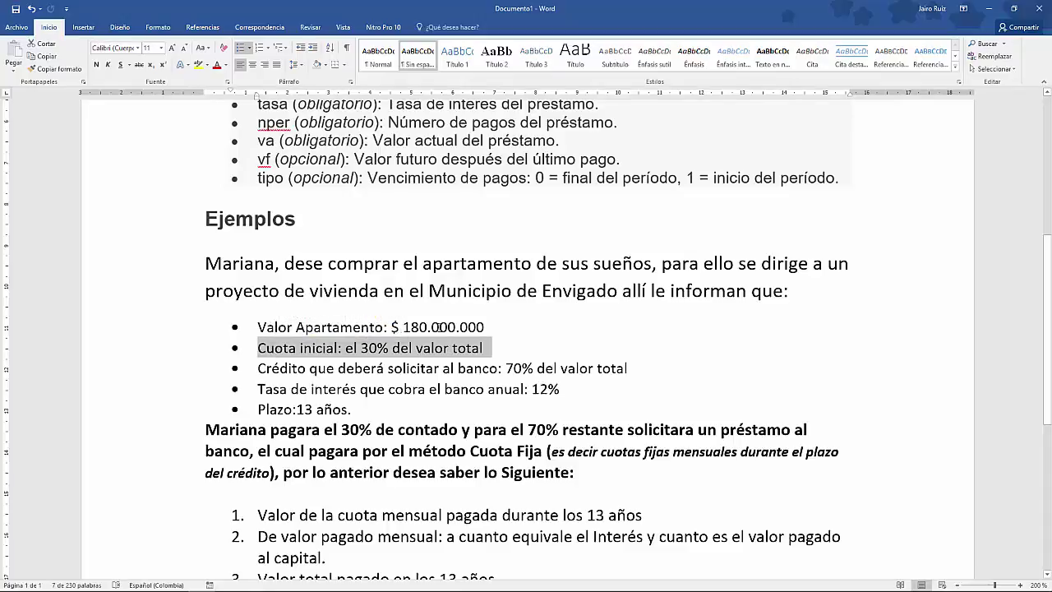
double_click(443, 327)
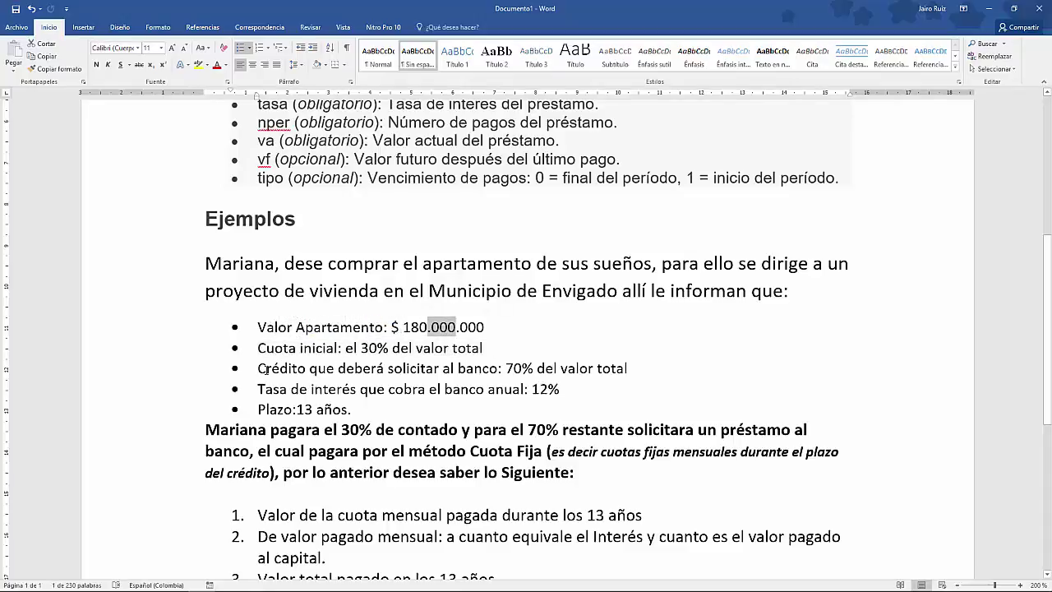
left_click_drag(259, 369, 613, 368)
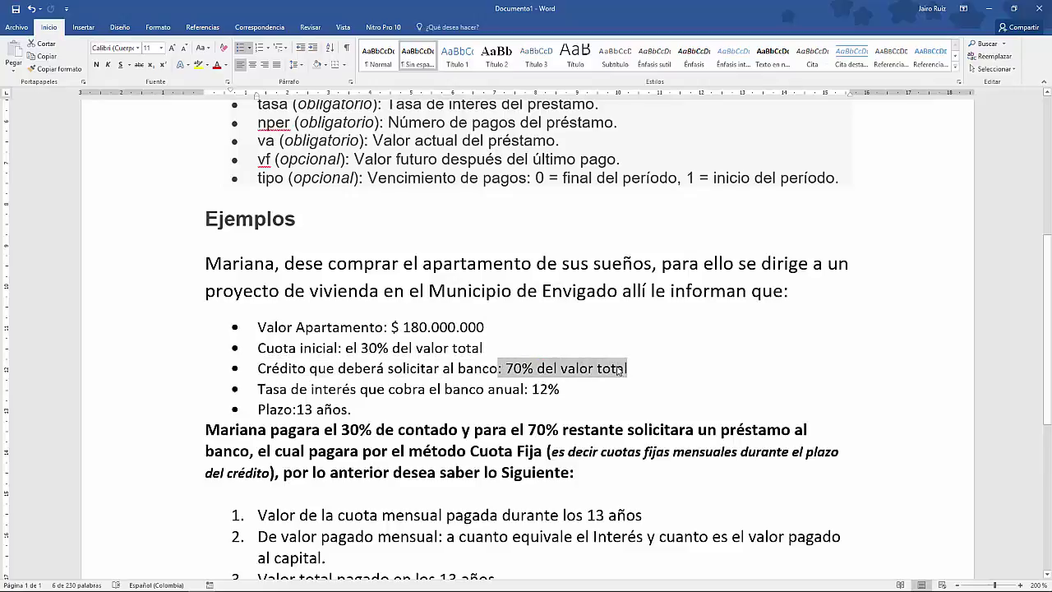
left_click_drag(403, 327, 456, 327)
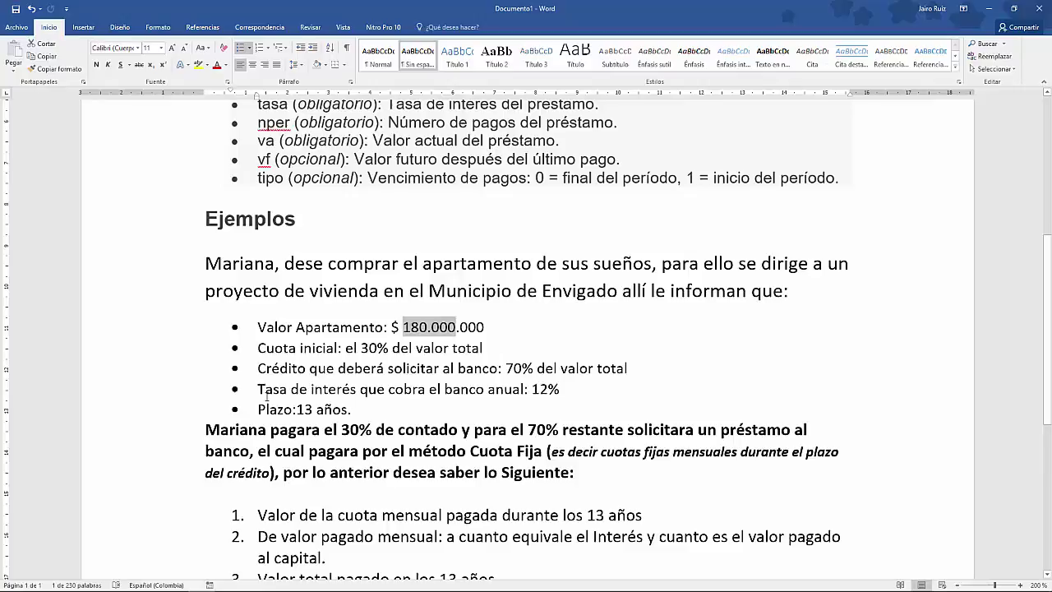
left_click_drag(257, 390, 560, 389)
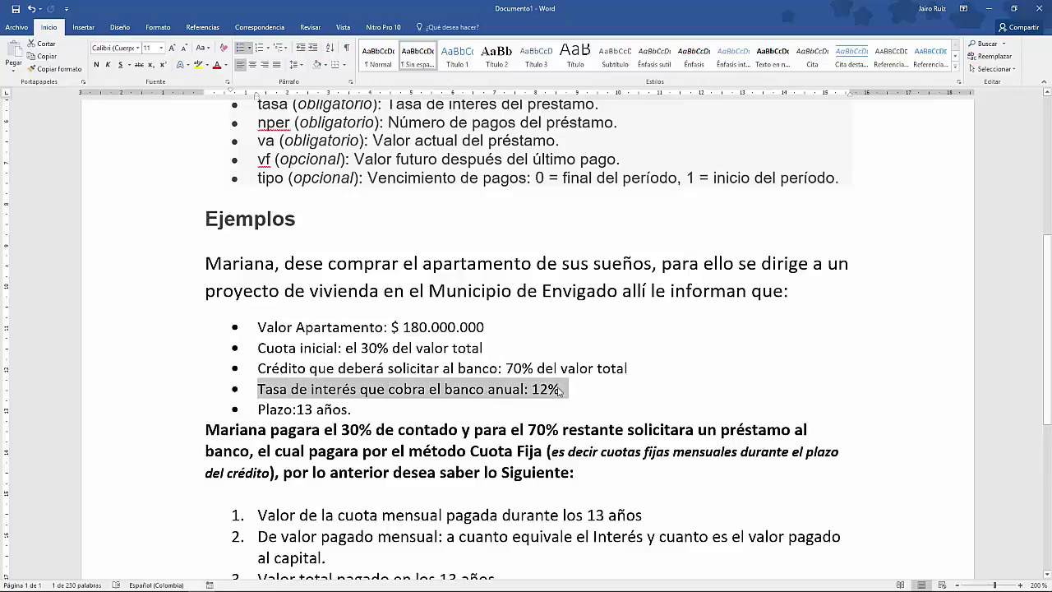
left_click_drag(257, 409, 347, 410)
left_click_drag(206, 429, 571, 473)
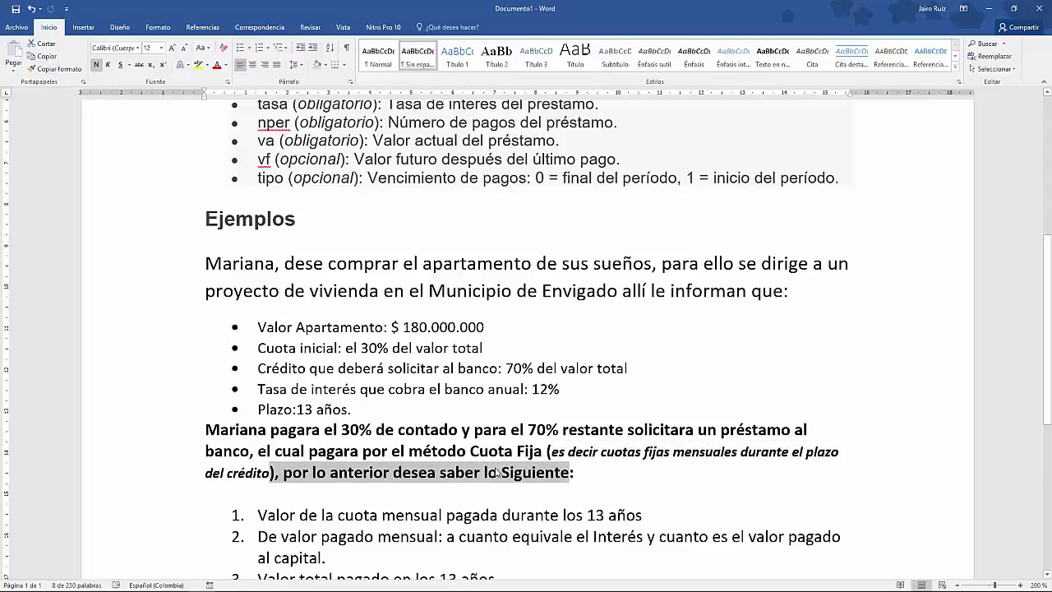
- Examine the five numbered questions the example must answer and the instruction to build an amortization table
scroll(520, 469, "down", 5)
left_click(349, 203)
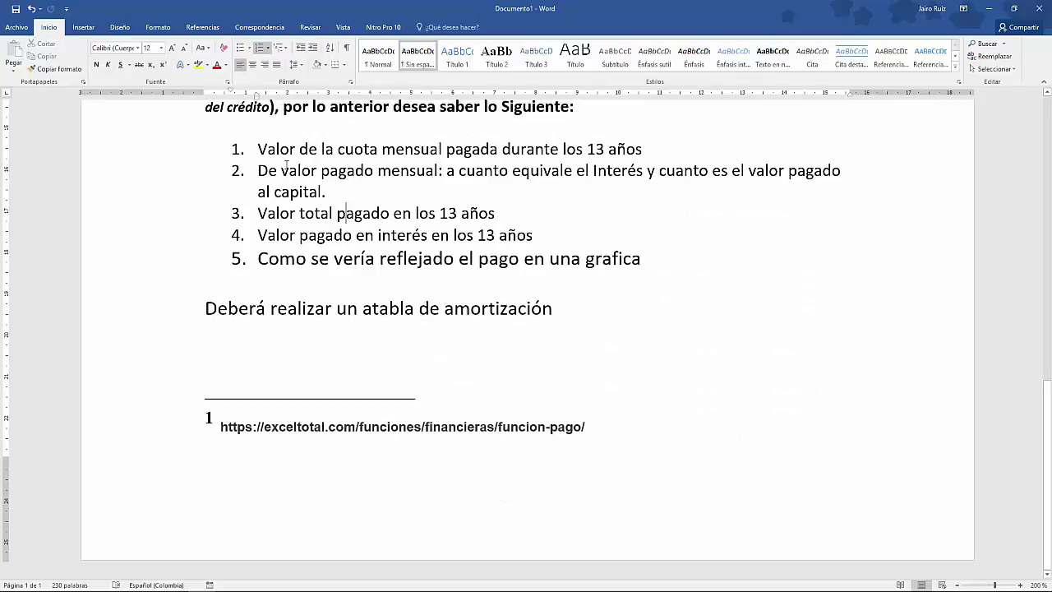
left_click_drag(258, 149, 642, 153)
left_click_drag(254, 171, 636, 176)
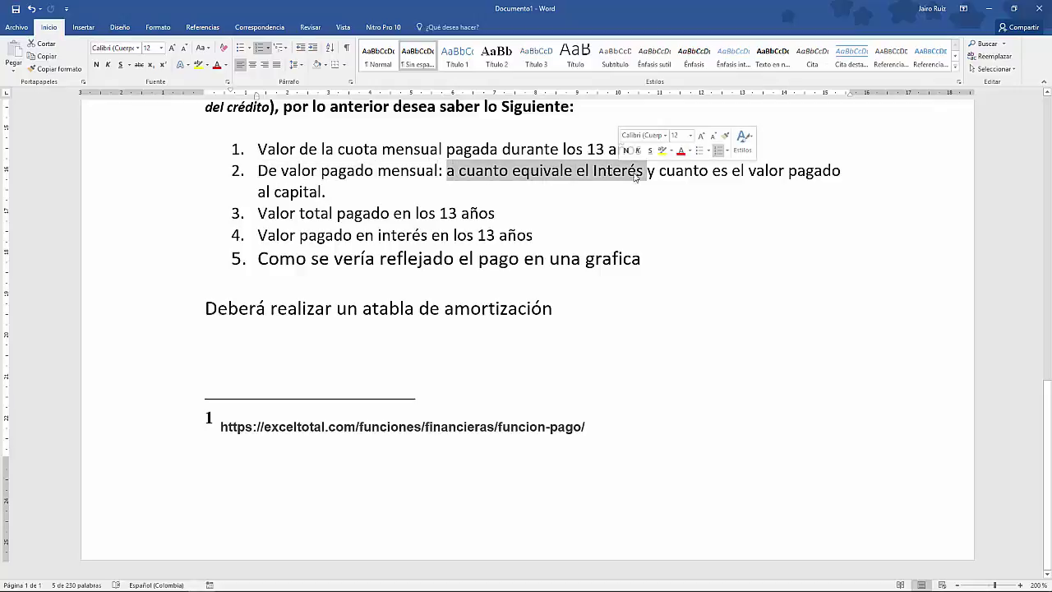
left_click_drag(749, 171, 841, 171)
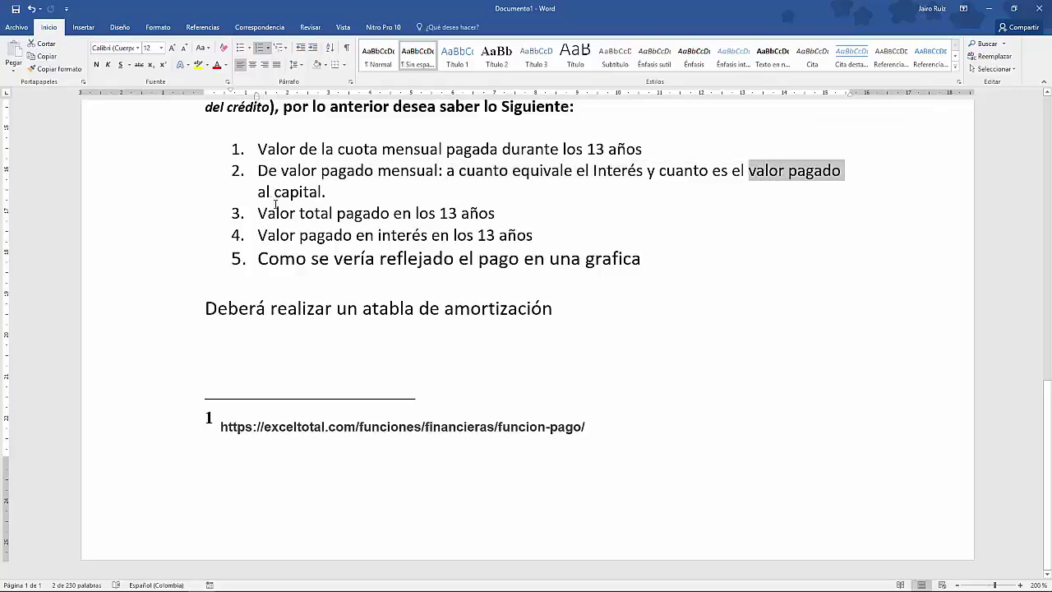
left_click_drag(255, 192, 321, 192)
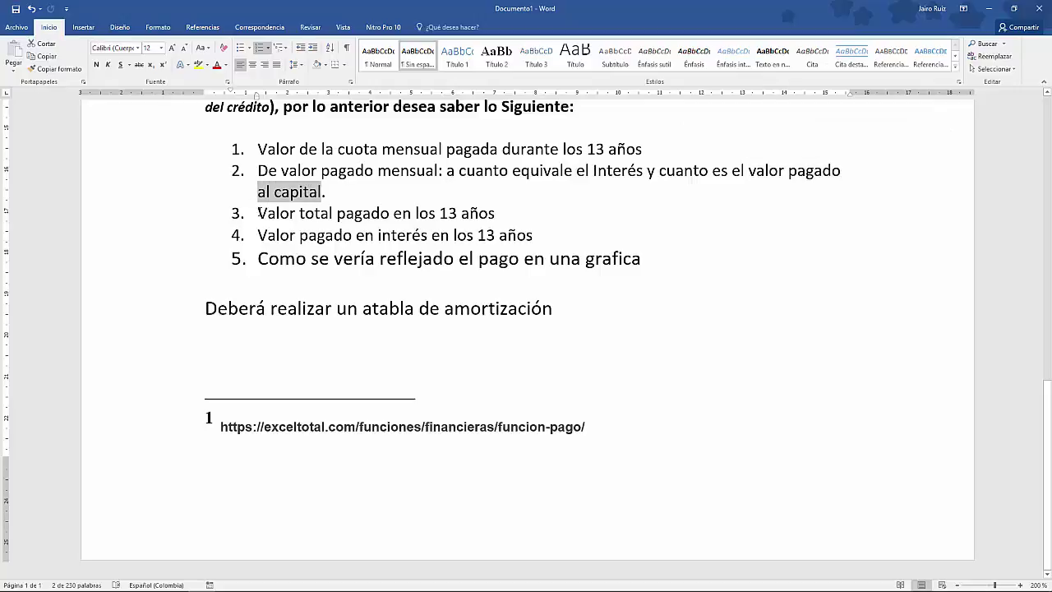
left_click_drag(258, 213, 485, 216)
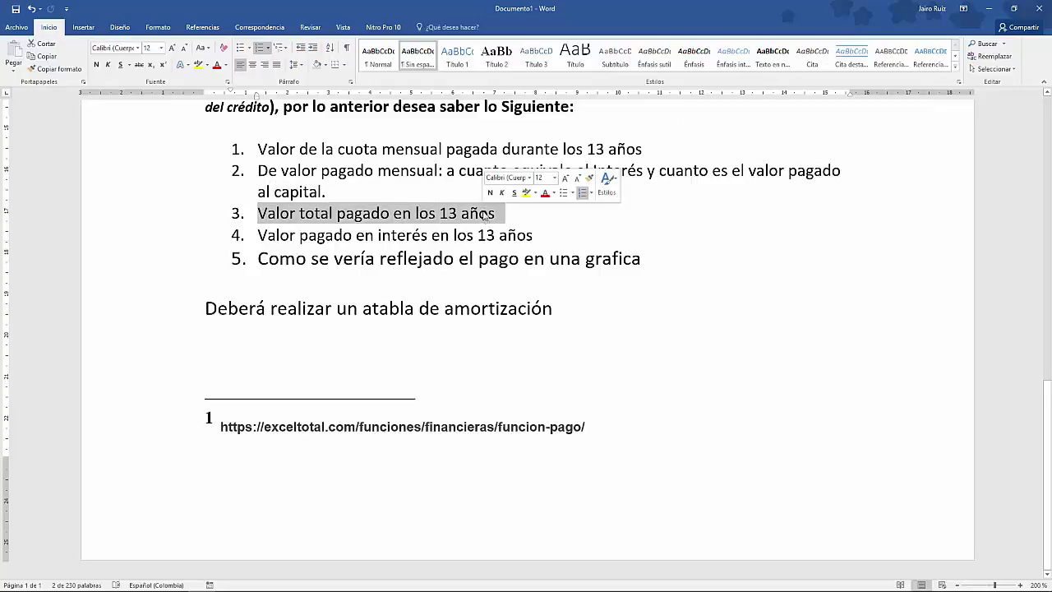
left_click_drag(254, 235, 536, 237)
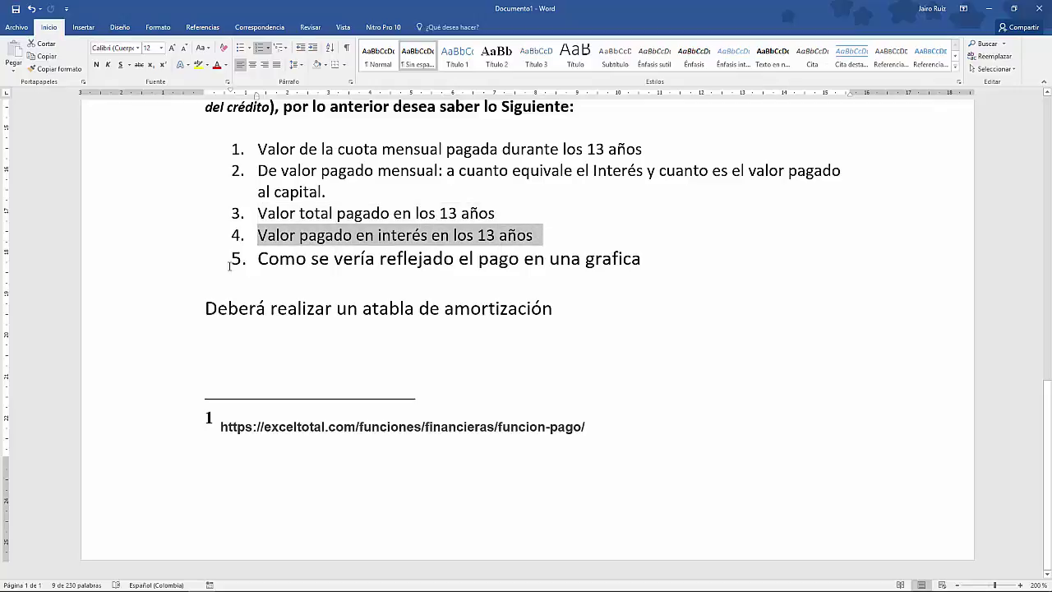
left_click_drag(257, 262, 650, 259)
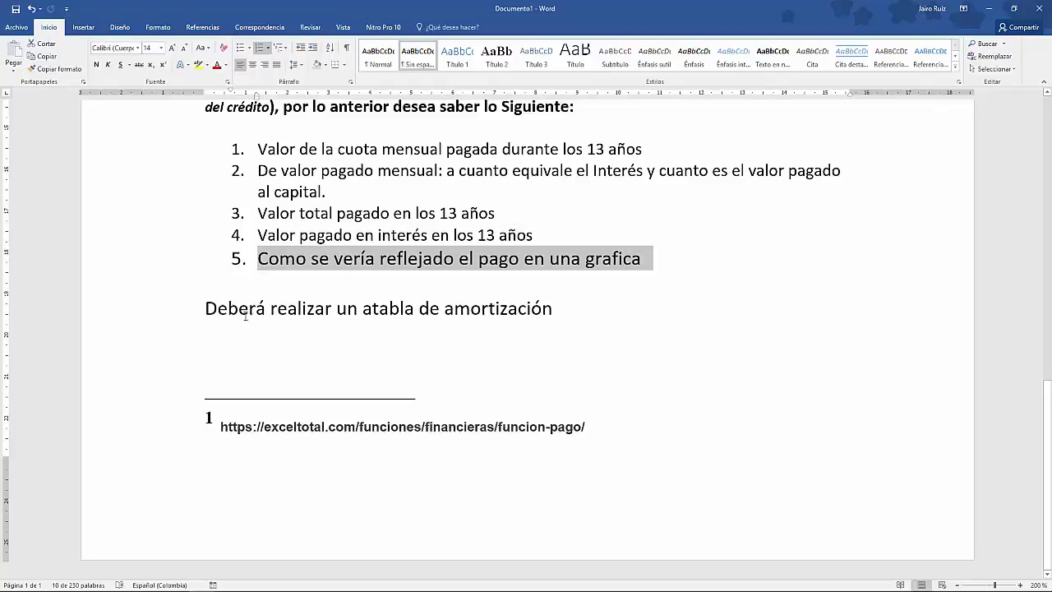
left_click_drag(205, 309, 562, 309)
left_click_drag(302, 240, 258, 237)
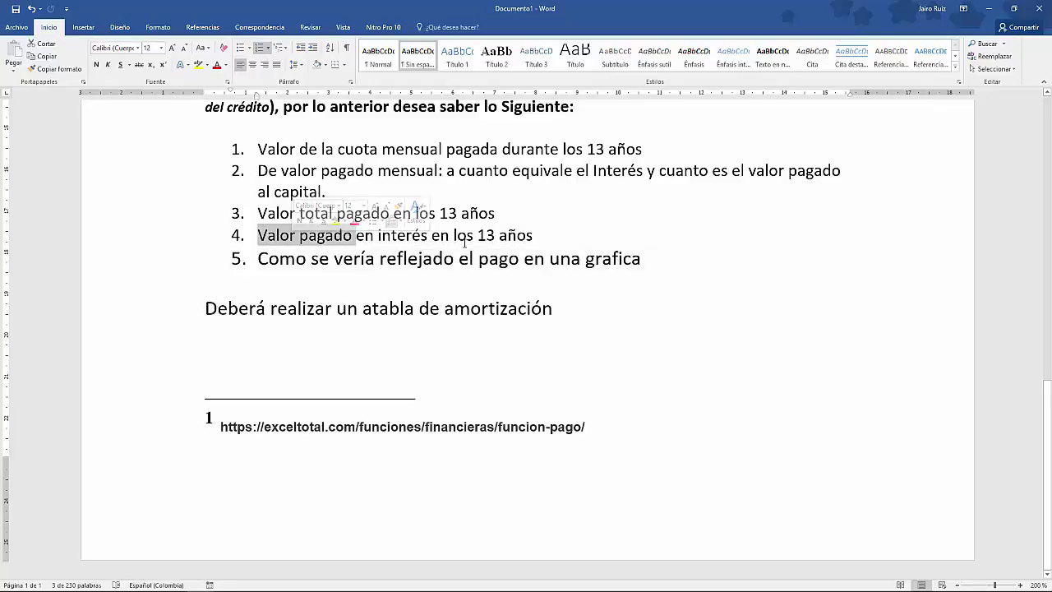
left_click(470, 235)
left_click_drag(261, 171, 415, 259)
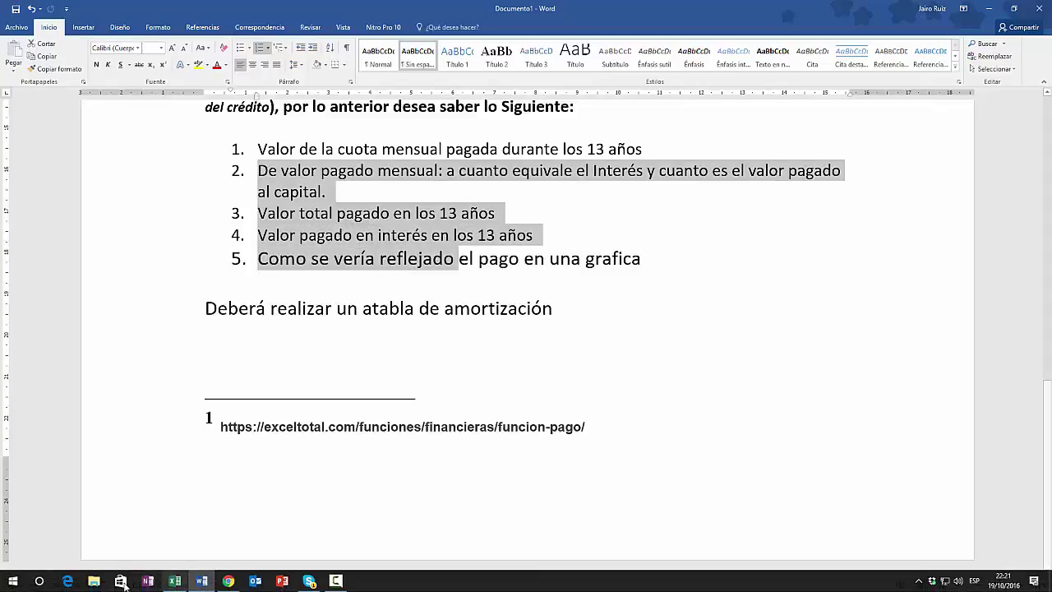
- Select the source URL in the footnote and switch to the Excel workbook Libro1
left_click(222, 426)
left_click_drag(247, 429, 592, 427)
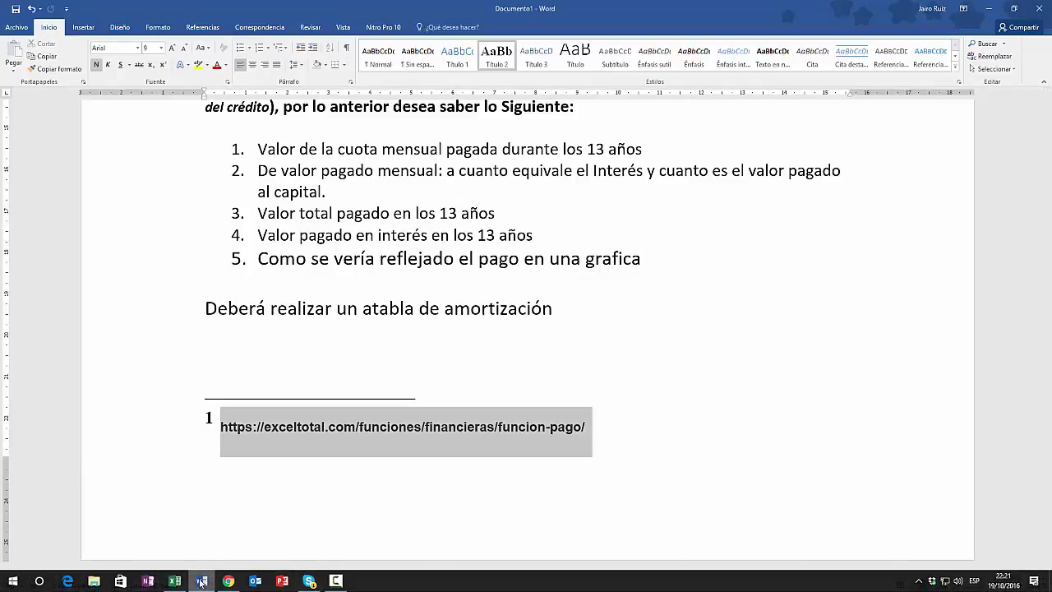
left_click(174, 582)
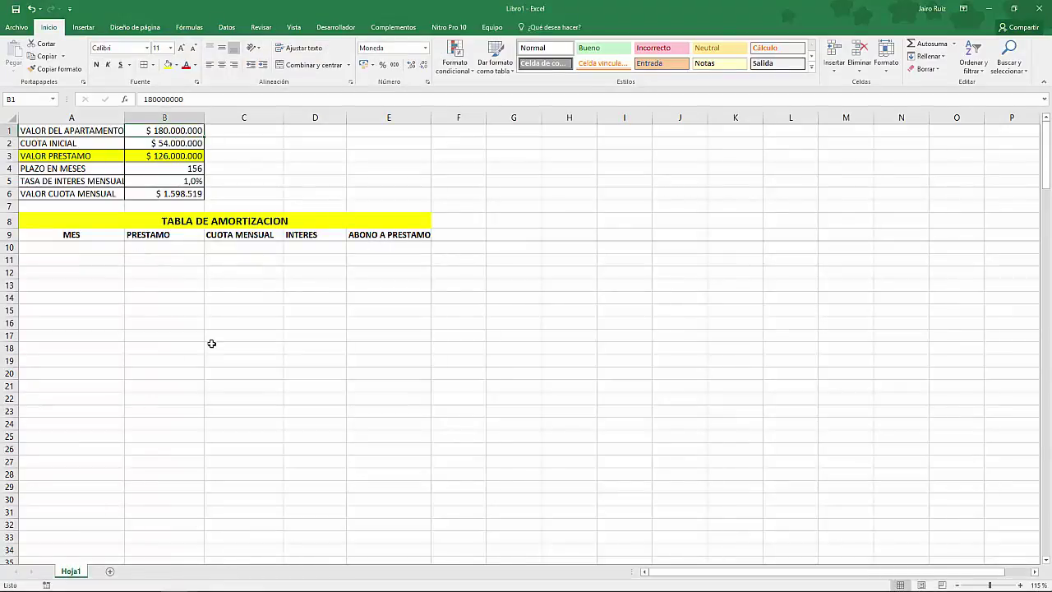
- Compare the workbook's apartment value with the price and down payment in the Word example, highlighting both items there
scroll(212, 343, "up", 6)
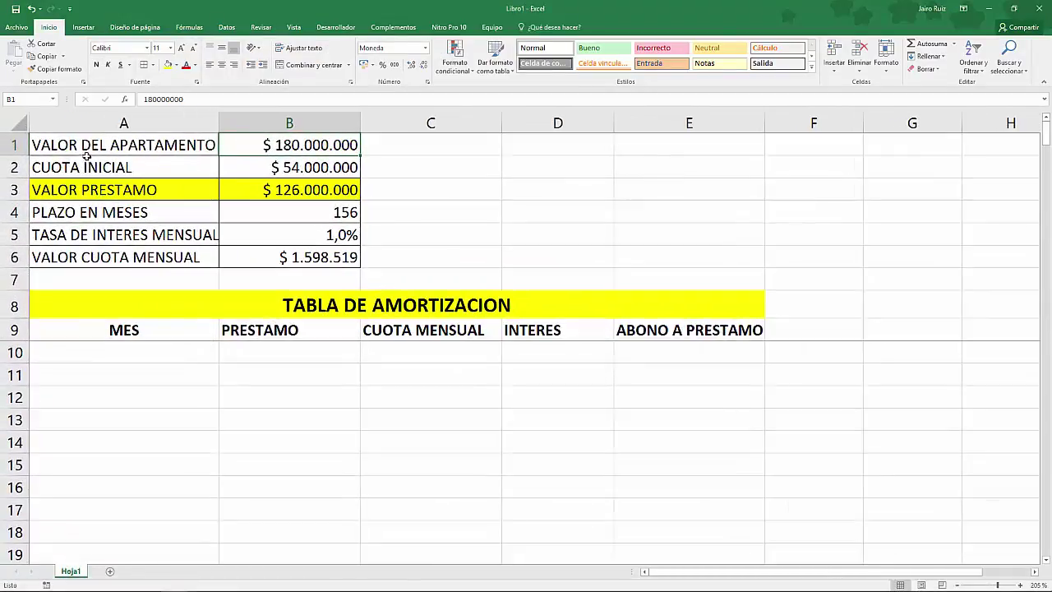
left_click(85, 154)
left_click(10, 144)
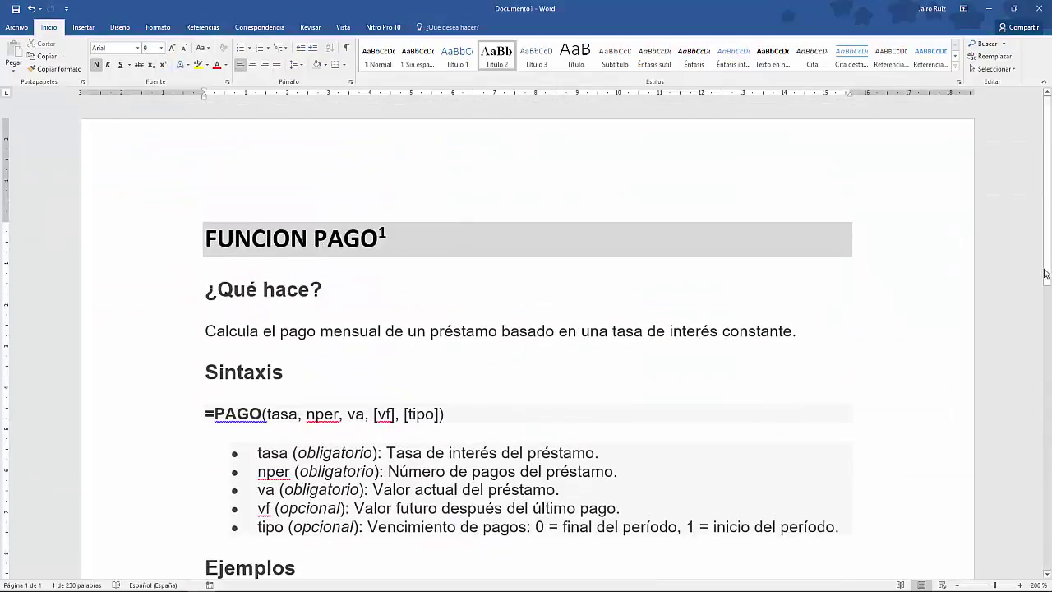
scroll(1046, 273, "down", 5)
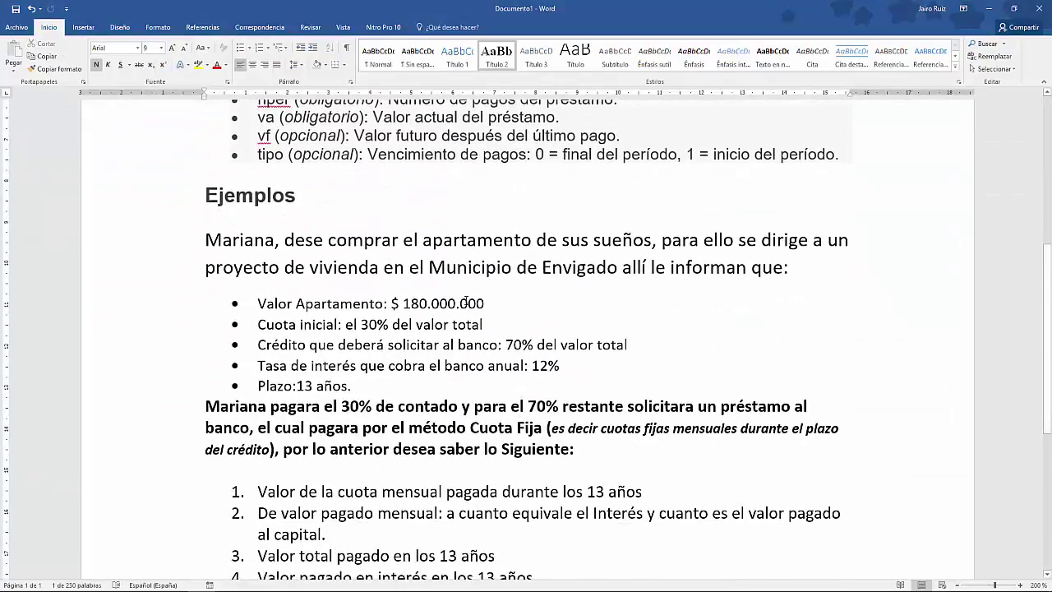
left_click_drag(466, 303, 256, 304)
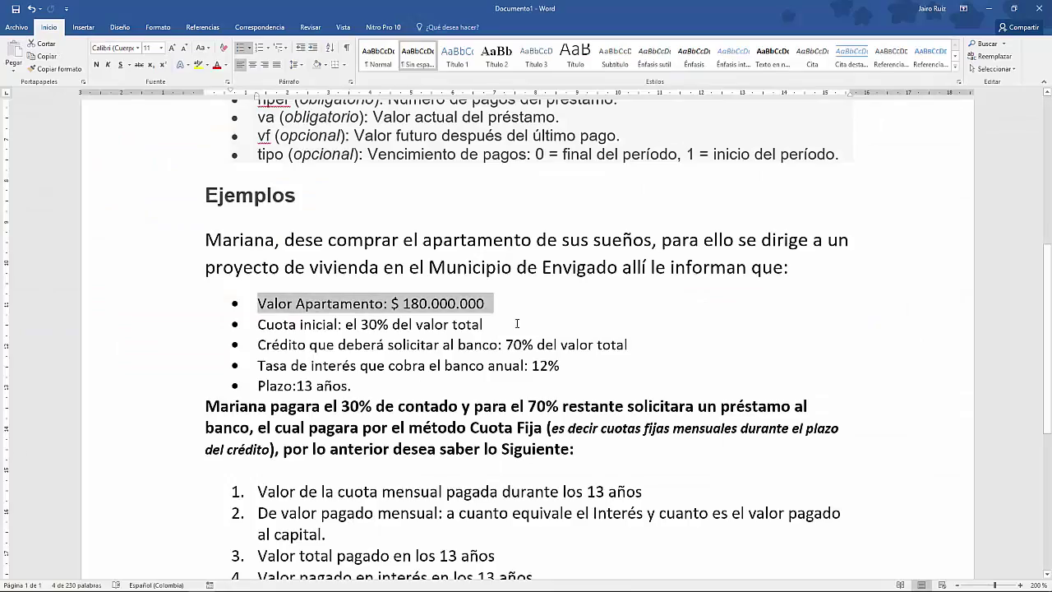
left_click_drag(484, 325, 272, 313)
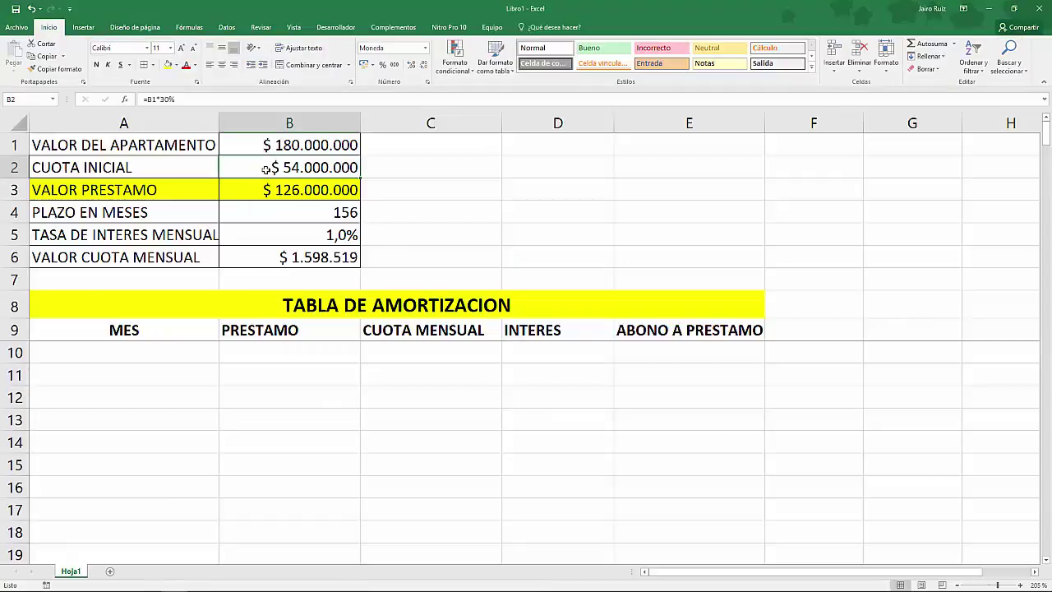
- Inspect the down payment formula in B2, checking its reference to the apartment value and its percentage
double_click(266, 168)
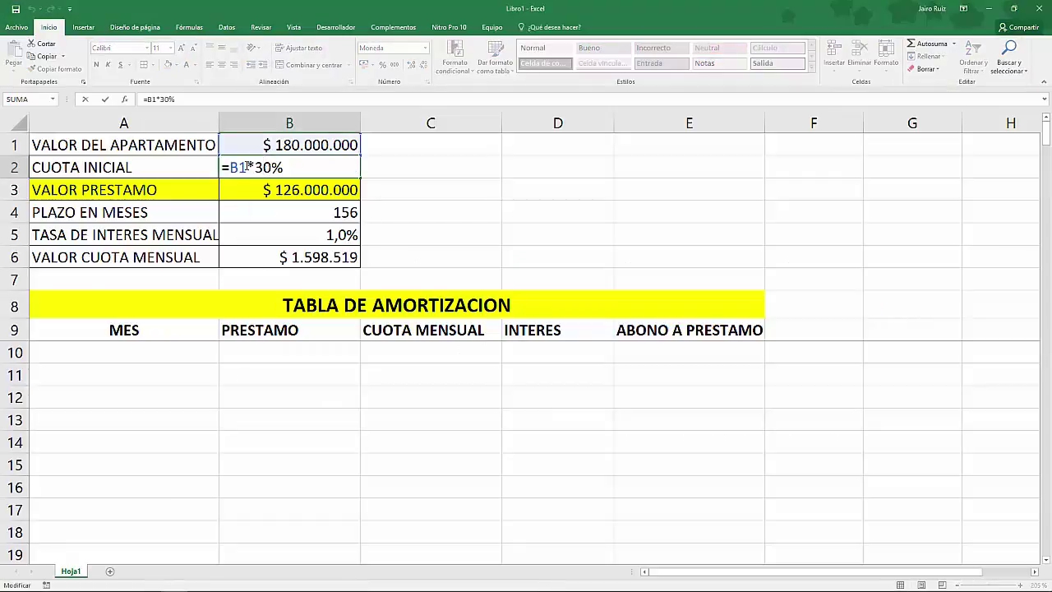
double_click(239, 167)
left_click_drag(286, 168, 262, 164)
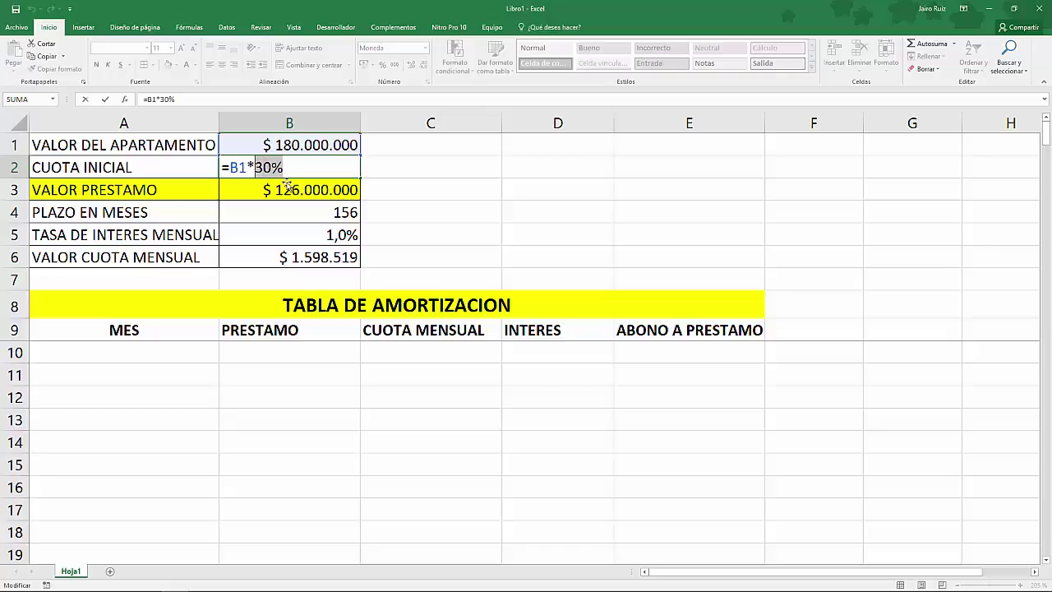
key("Return")
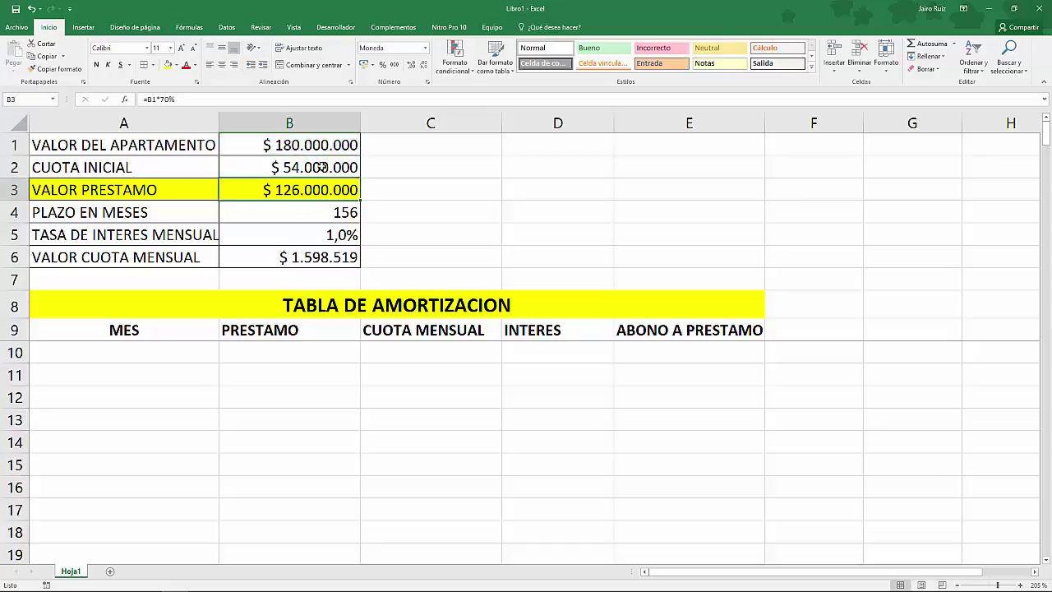
- Highlight the 70% loan share in the Word example and check it against the VALOR PRESTAMO formula in B3 of the Excel workbook
left_click_drag(97, 186, 279, 198)
left_click(298, 190)
key("alt+Tab")
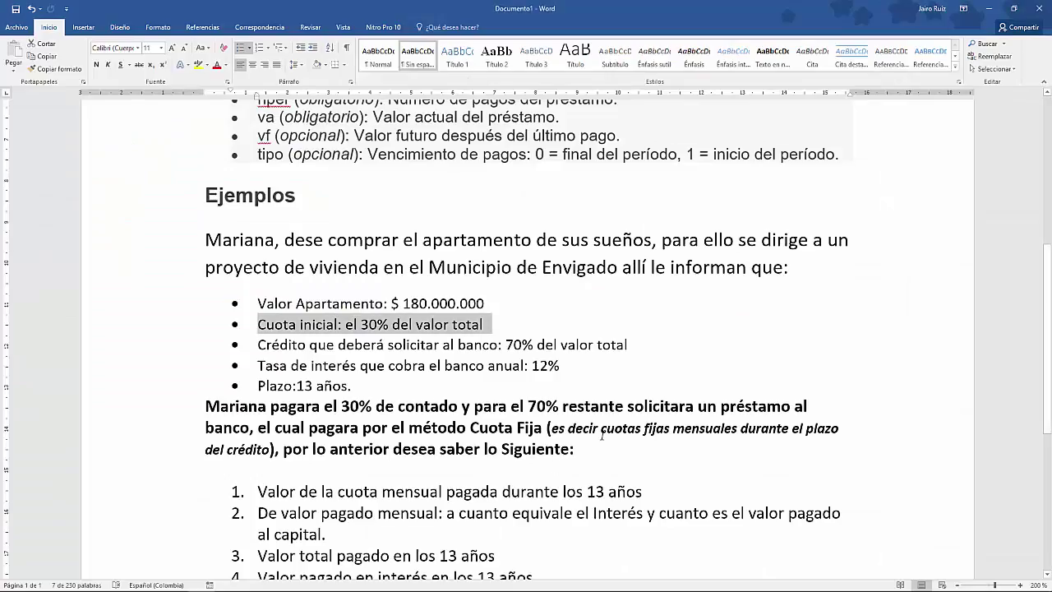
mouse_move(562, 406)
left_mouse_down()
mouse_move(376, 406)
mouse_move(544, 428)
mouse_move(521, 406)
mouse_move(674, 406)
mouse_move(551, 403)
mouse_move(563, 403)
left_mouse_up()
key("alt+Tab")
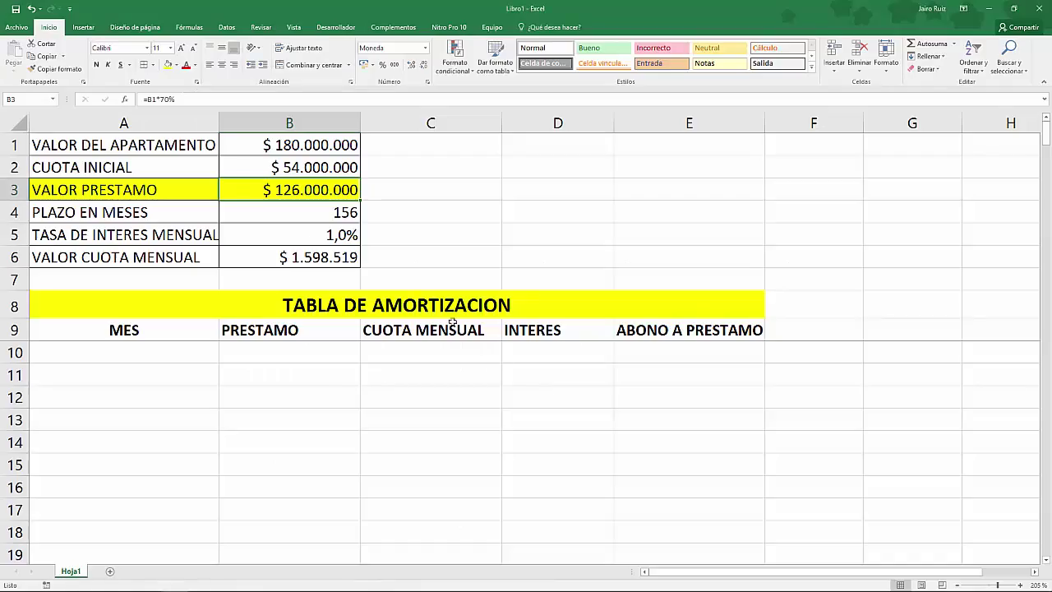
double_click(284, 191)
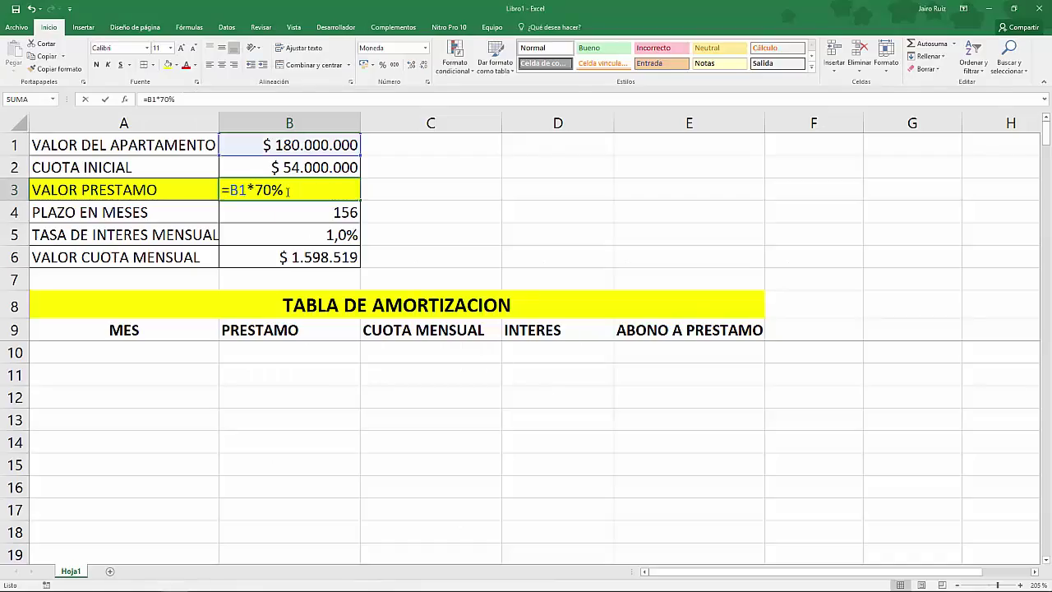
double_click(237, 190)
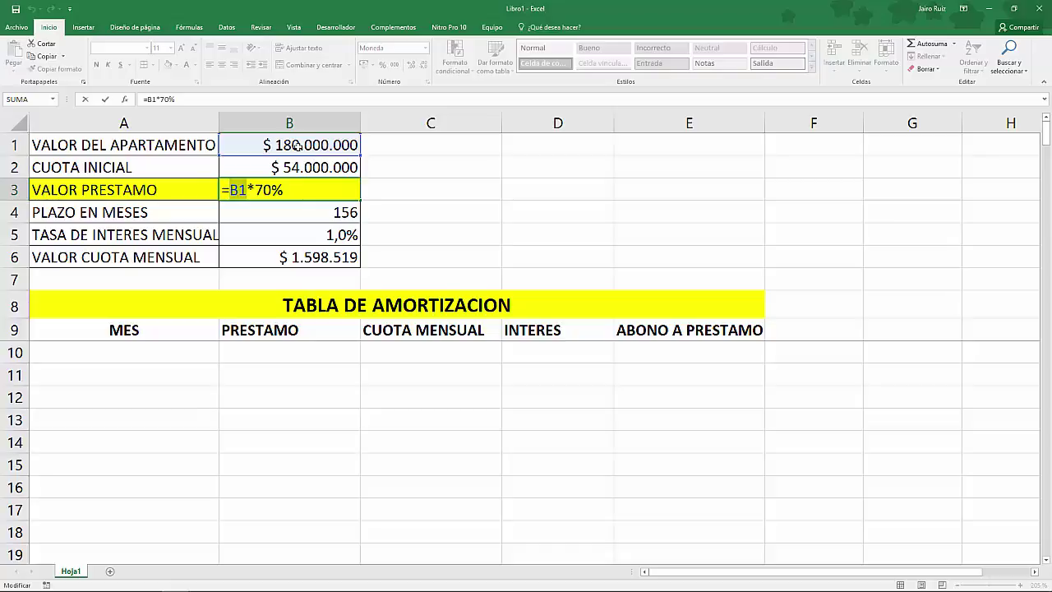
left_click(310, 146)
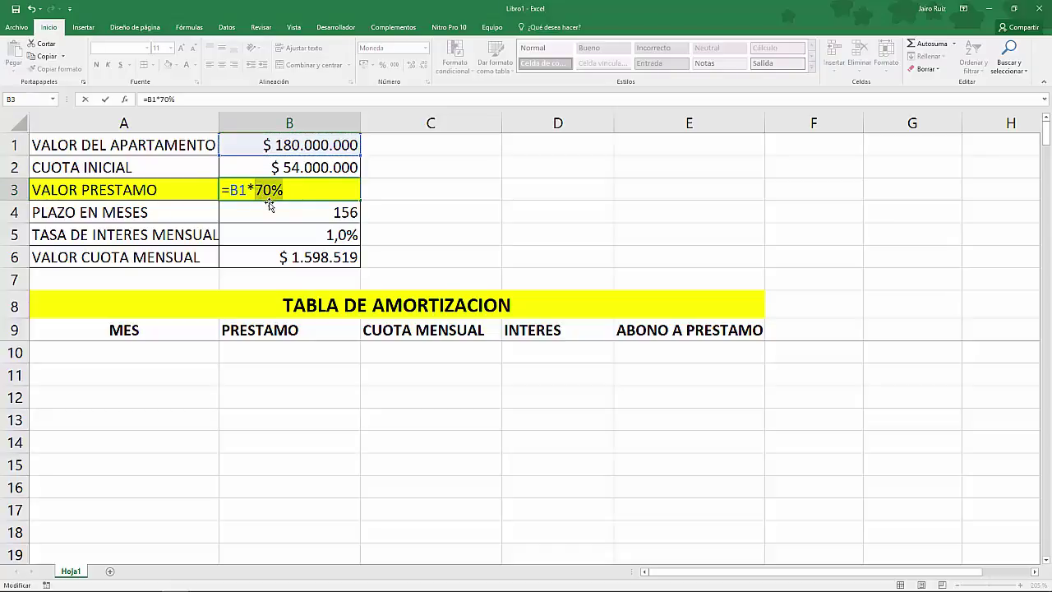
key("Return")
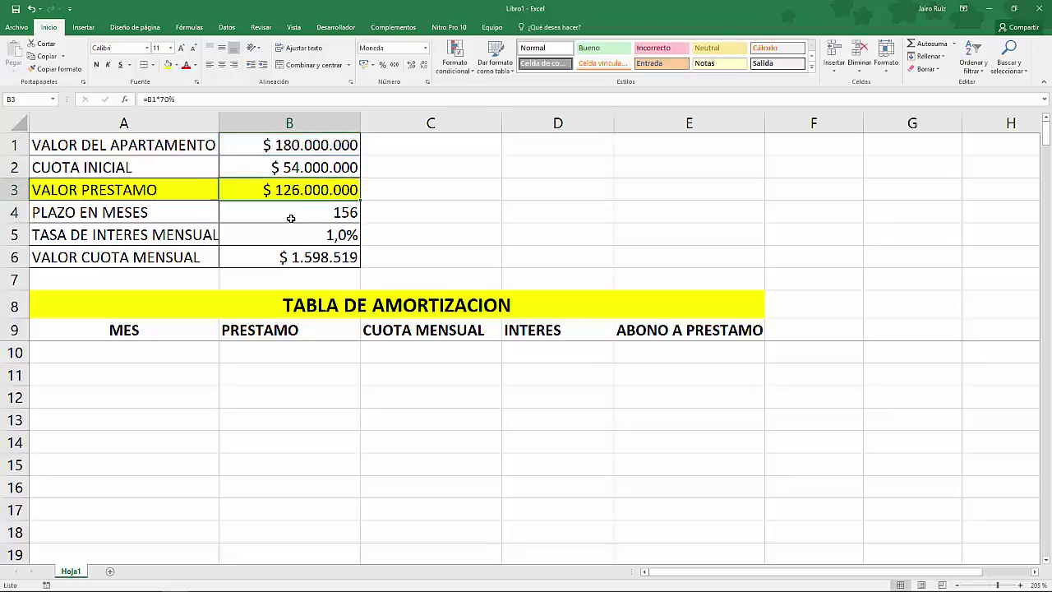
- Check the PLAZO EN MESES row against the Word example and highlight the loan term item there
left_click(170, 213)
key("alt+Tab")
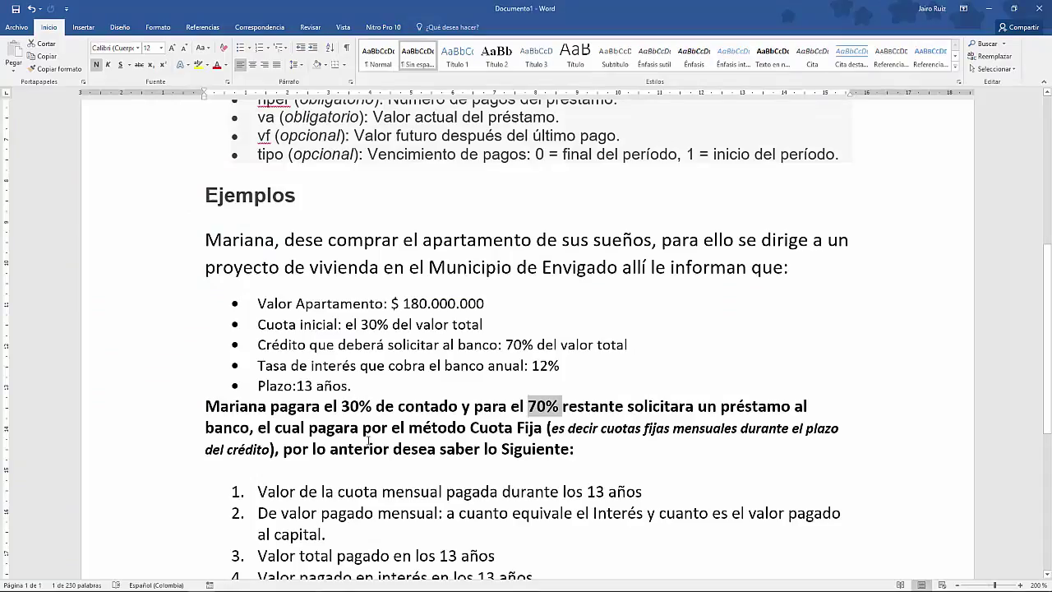
left_click_drag(1045, 238, 1044, 244)
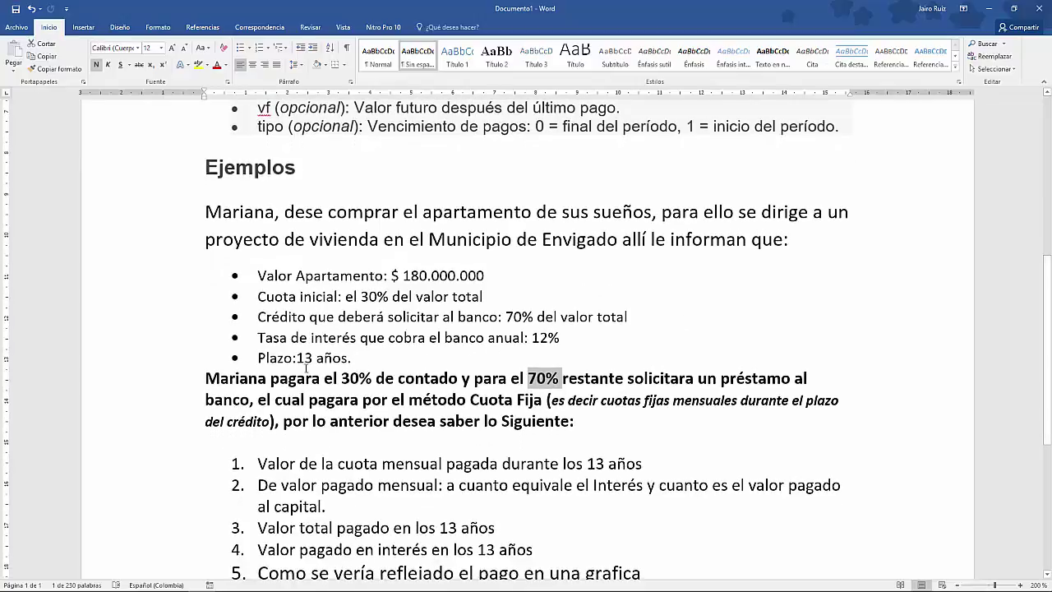
left_click_drag(329, 358, 296, 359)
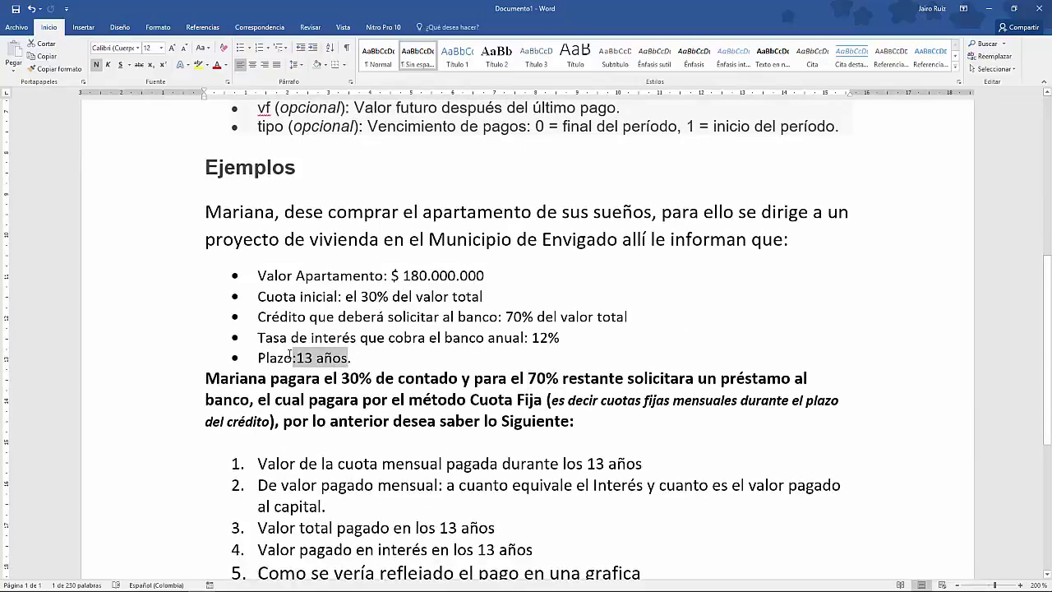
left_click(369, 357)
left_click_drag(361, 367, 257, 358)
- Return to the Excel workbook and inspect how the formula in B4 converts the loan term from years to months
key("alt+Tab")
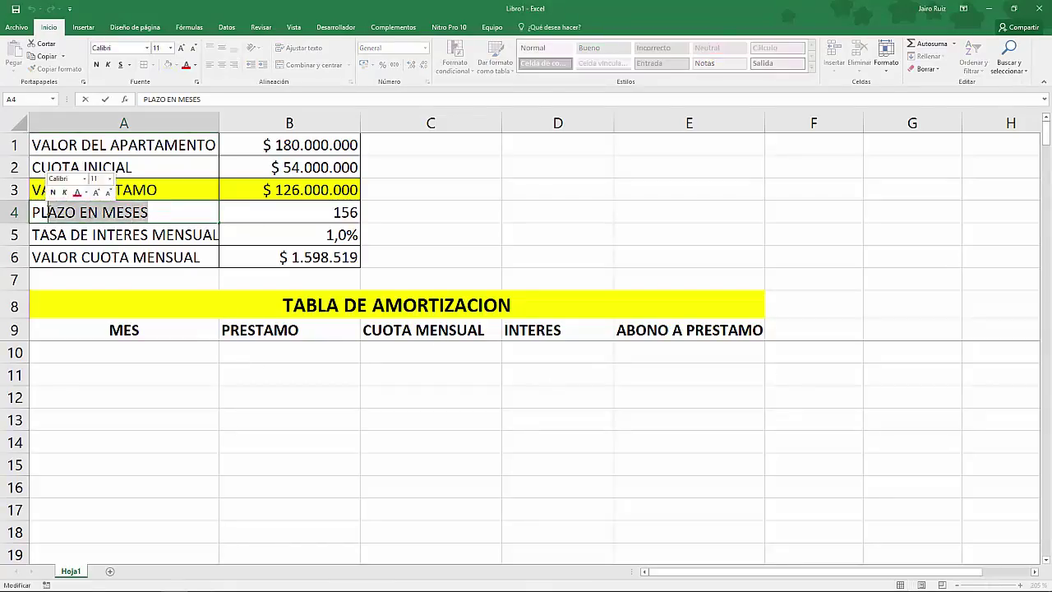
double_click(353, 214)
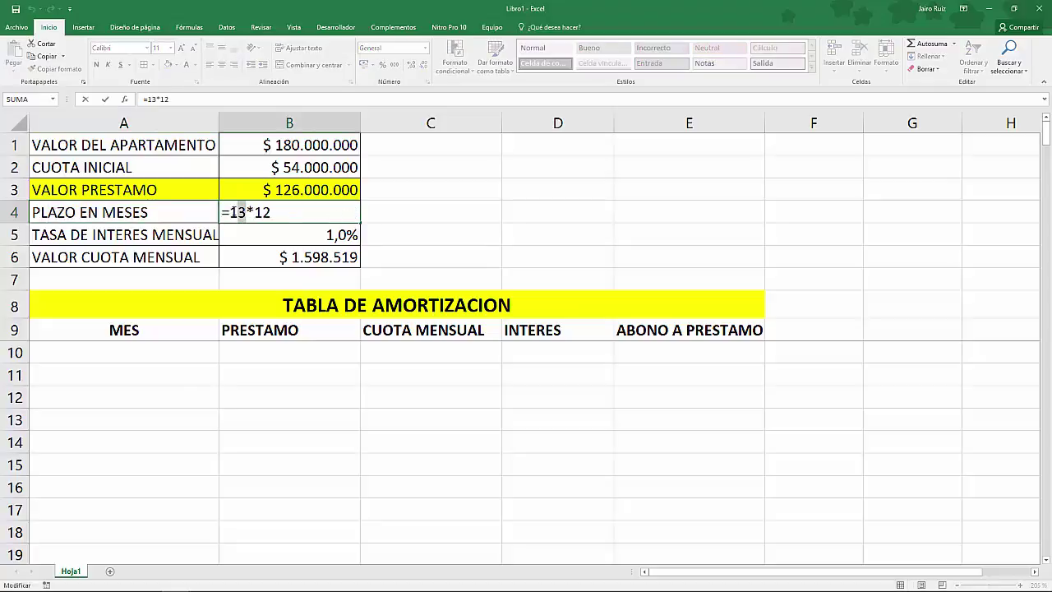
left_click_drag(241, 212, 223, 213)
mouse_move(249, 212)
left_mouse_down()
mouse_move(237, 212)
mouse_move(254, 214)
left_mouse_up()
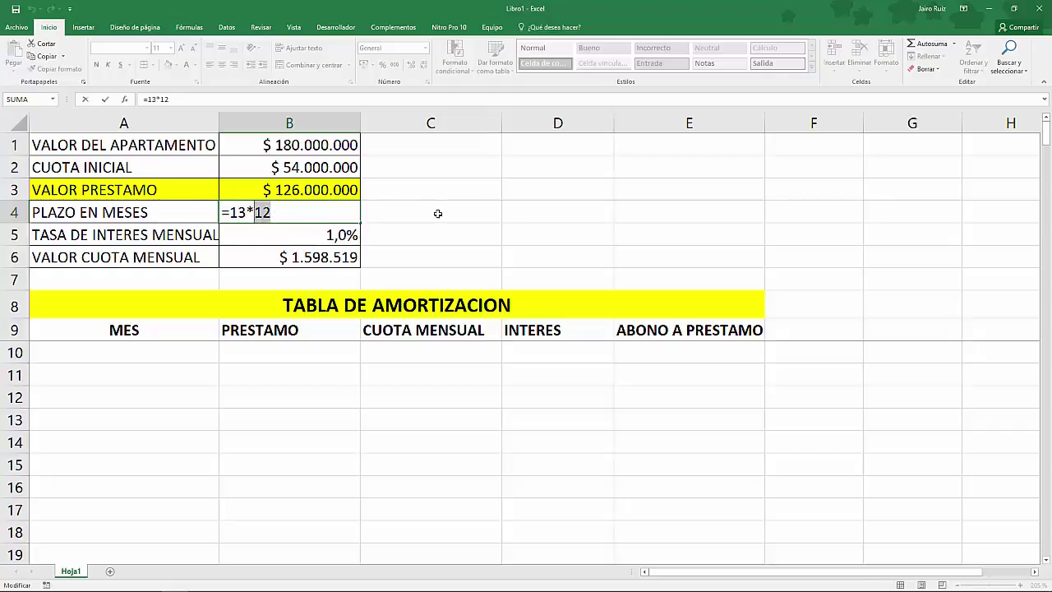
key("Return")
- Inspect the monthly interest rate formula in B5, checking the annual rate and its division by twelve months
left_click(127, 237)
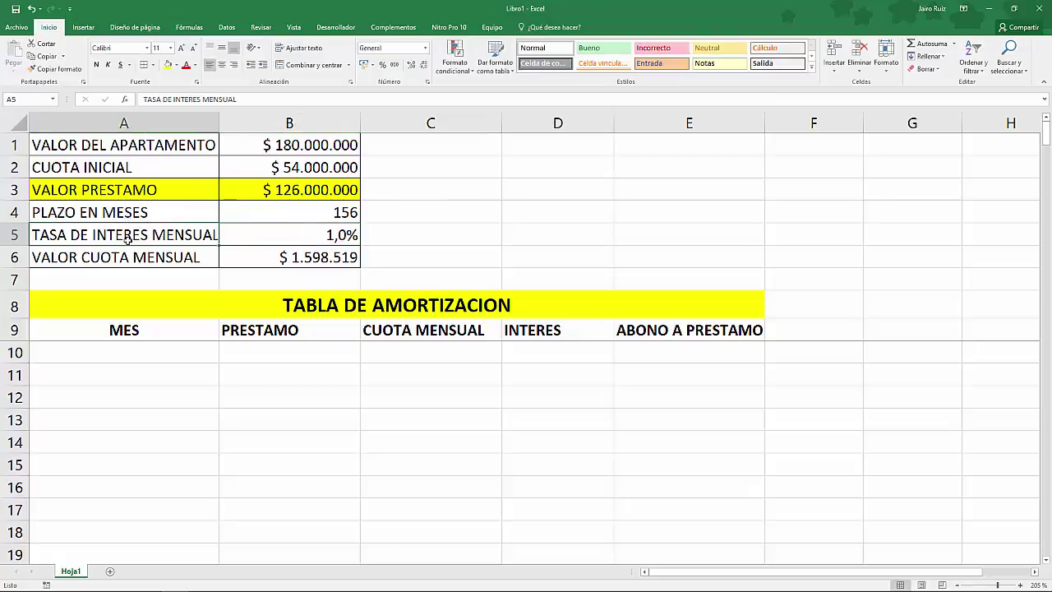
left_click(321, 241)
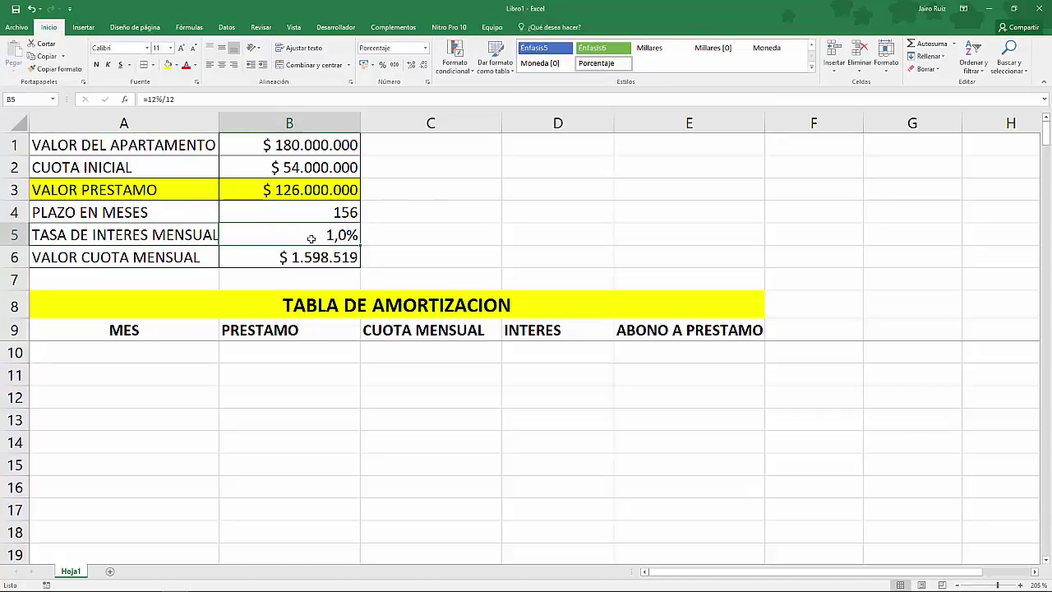
double_click(317, 239)
left_click_drag(241, 234, 227, 232)
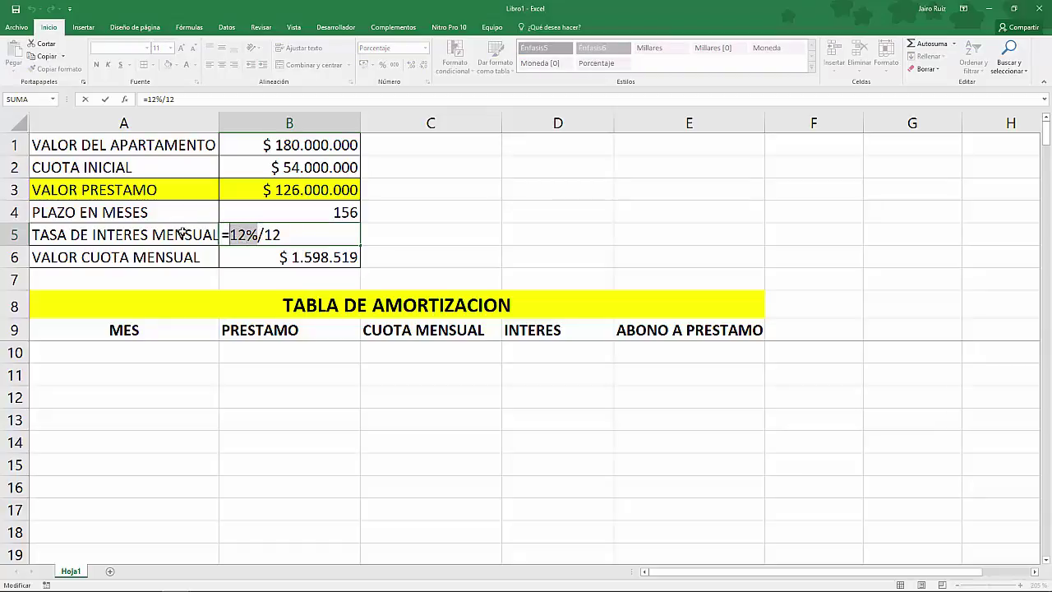
left_click_drag(283, 234, 264, 234)
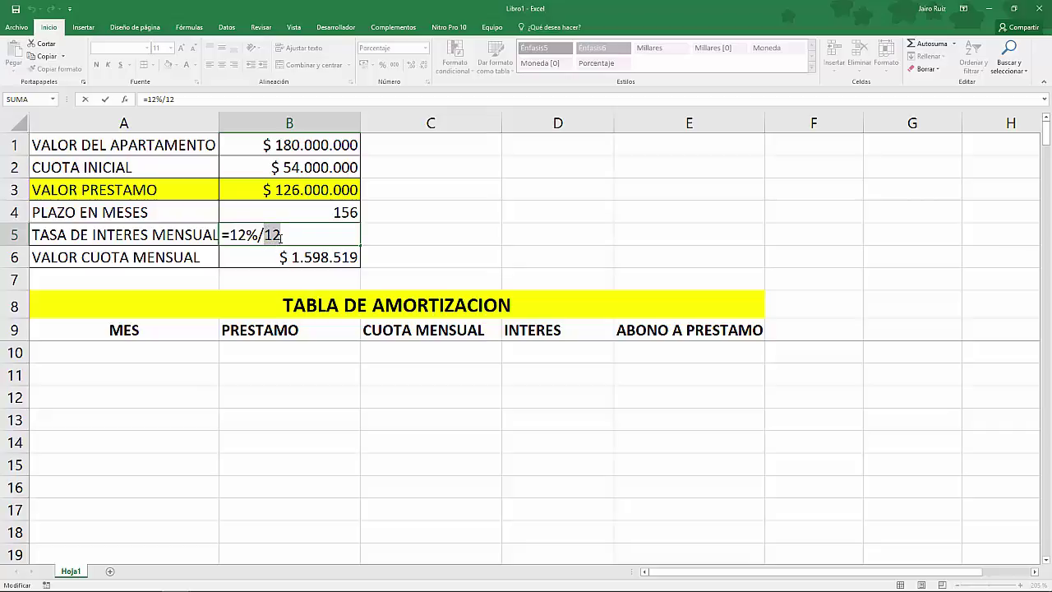
key("Return")
- Enter a test value of 1% in cell C5 beside the monthly interest rate
left_click(420, 238)
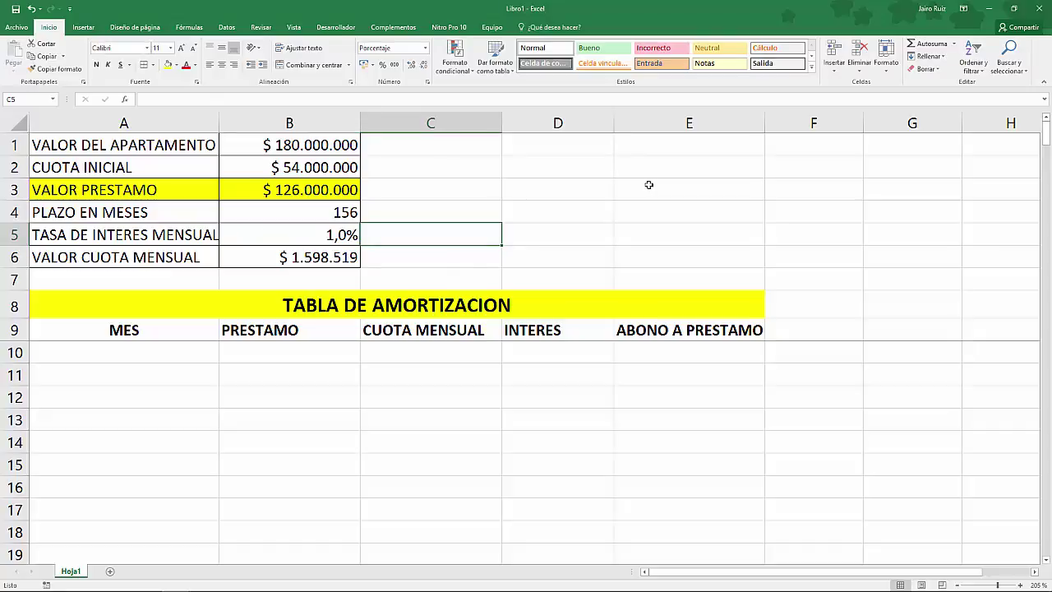
type("1")
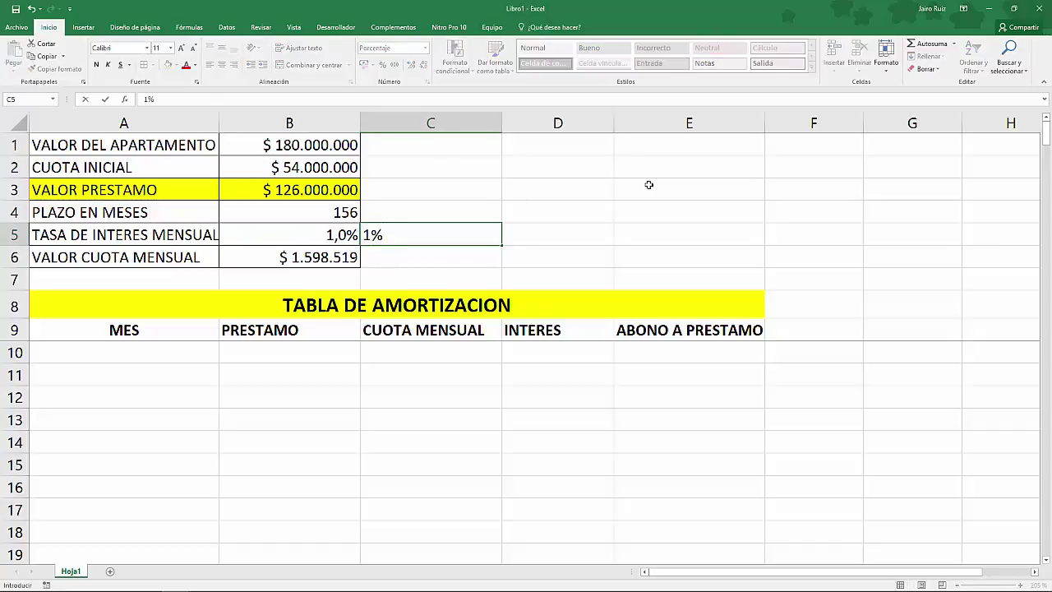
key("Return")
left_click(465, 237)
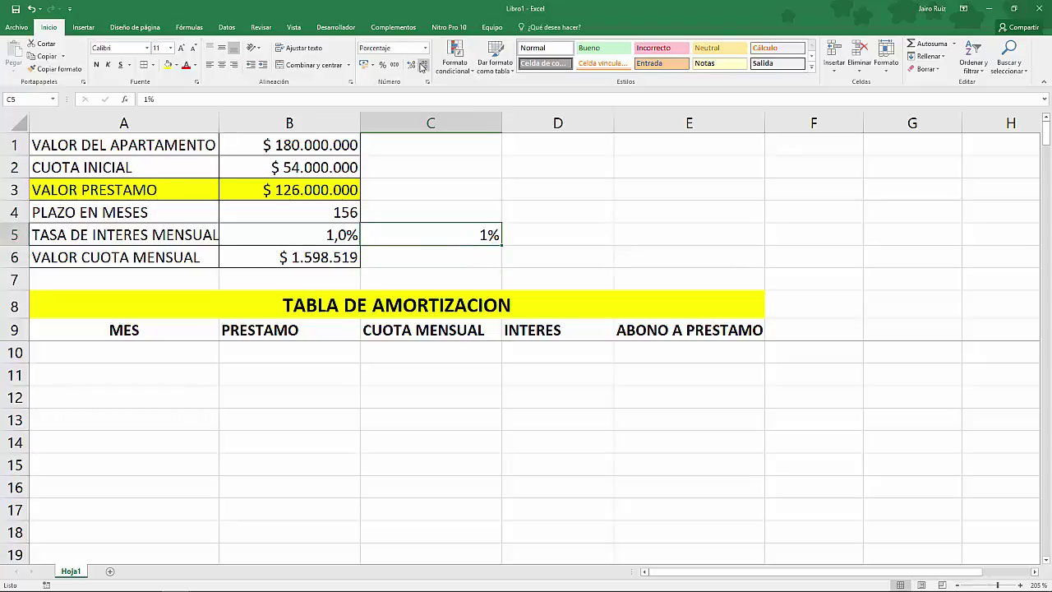
- Format the test percentage in C5 to show one decimal place
left_click(422, 66)
left_click(422, 66)
left_click(423, 66)
left_click(424, 66)
left_click(423, 65)
left_click(424, 66)
left_click(423, 65)
left_click(411, 65)
left_click(636, 275)
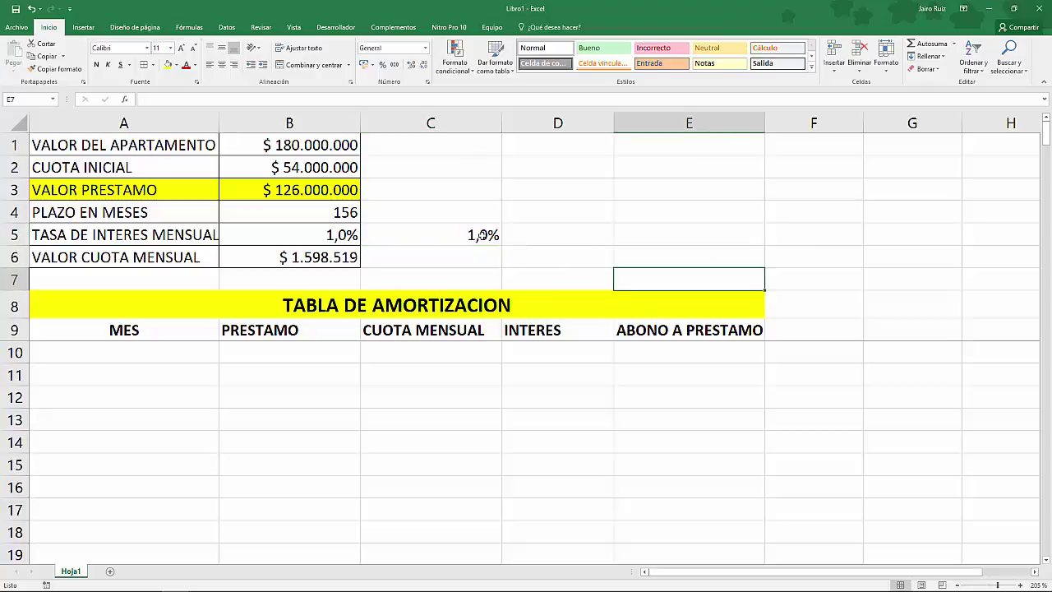
- Clear the test percentage from cell C5
left_click(482, 237)
key("Delete")
left_click(542, 258)
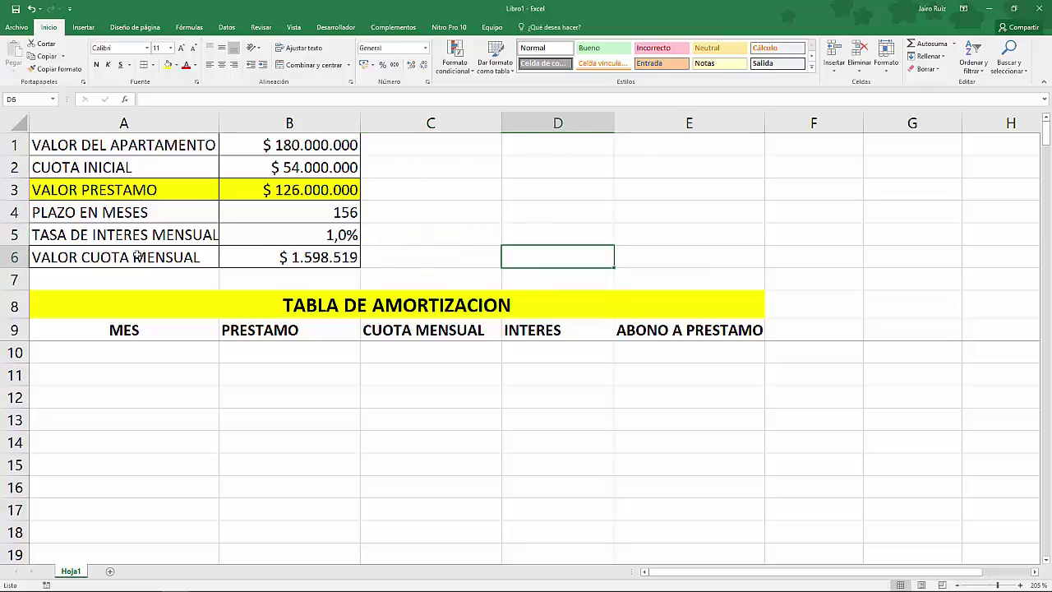
- Check the PAGO syntax and arguments in the Word document for the VALOR CUOTA MENSUAL cell, B6, in the Excel workbook
left_click(164, 257)
left_click(253, 257)
key("alt+Tab")
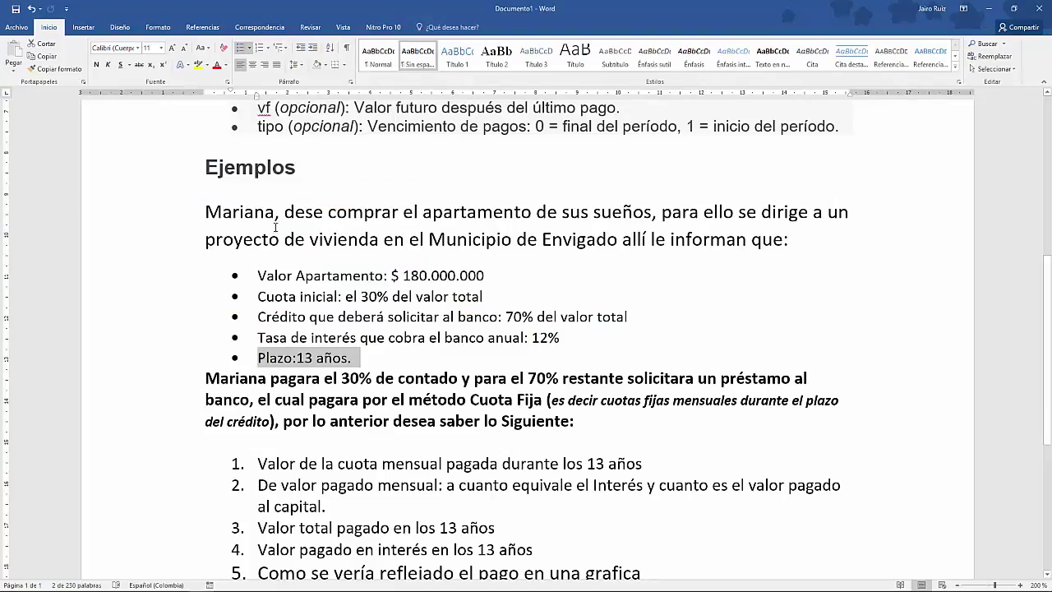
scroll(1047, 345, "up", 5)
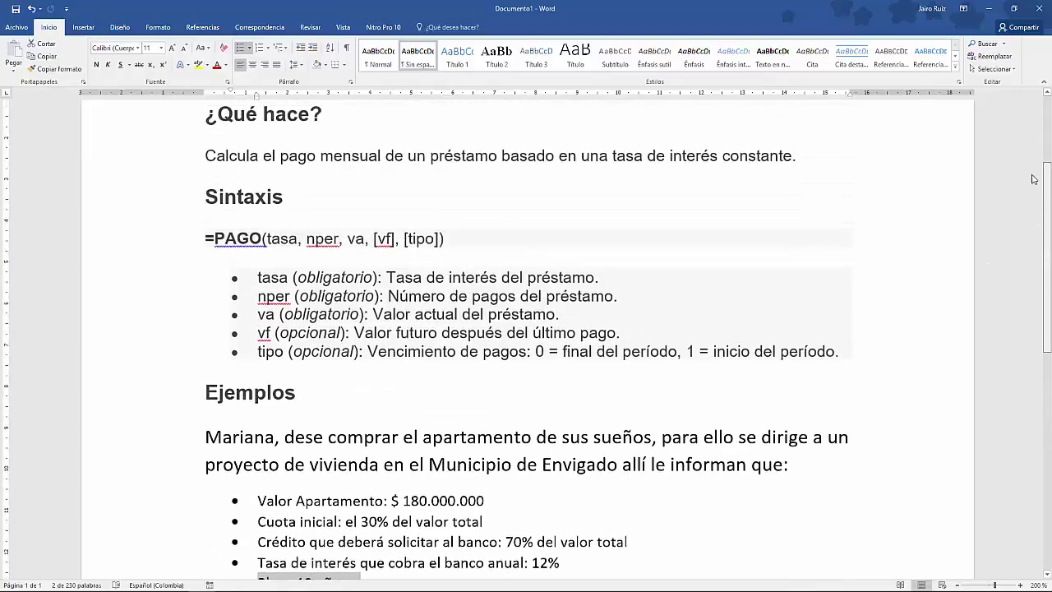
left_click_drag(466, 268, 216, 275)
key("alt+Tab")
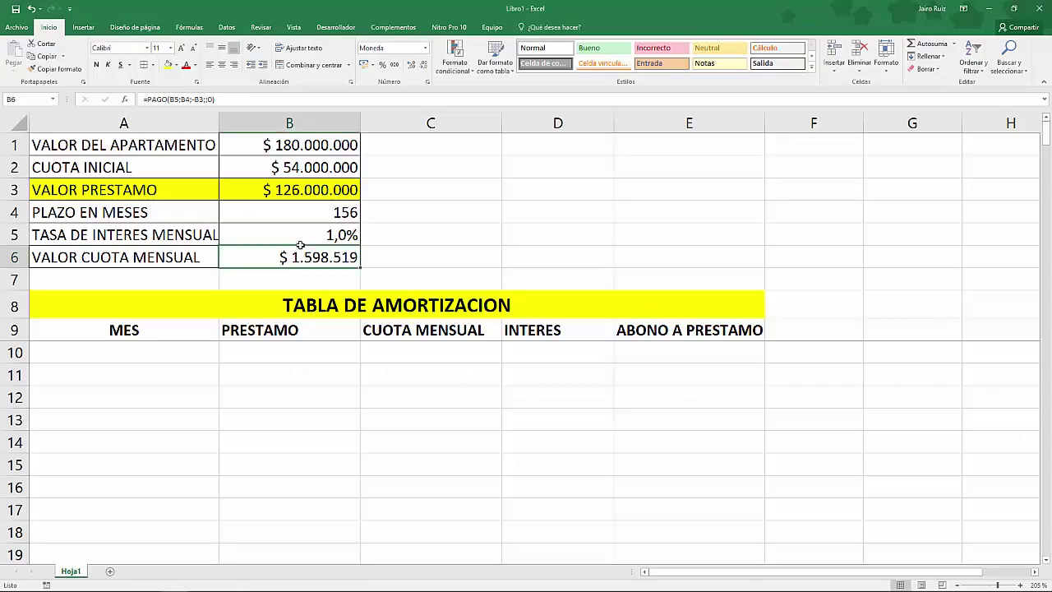
- Clear the existing formula from the VALOR CUOTA MENSUAL cell, B6, and begin a new PAGO function there
double_click(269, 258)
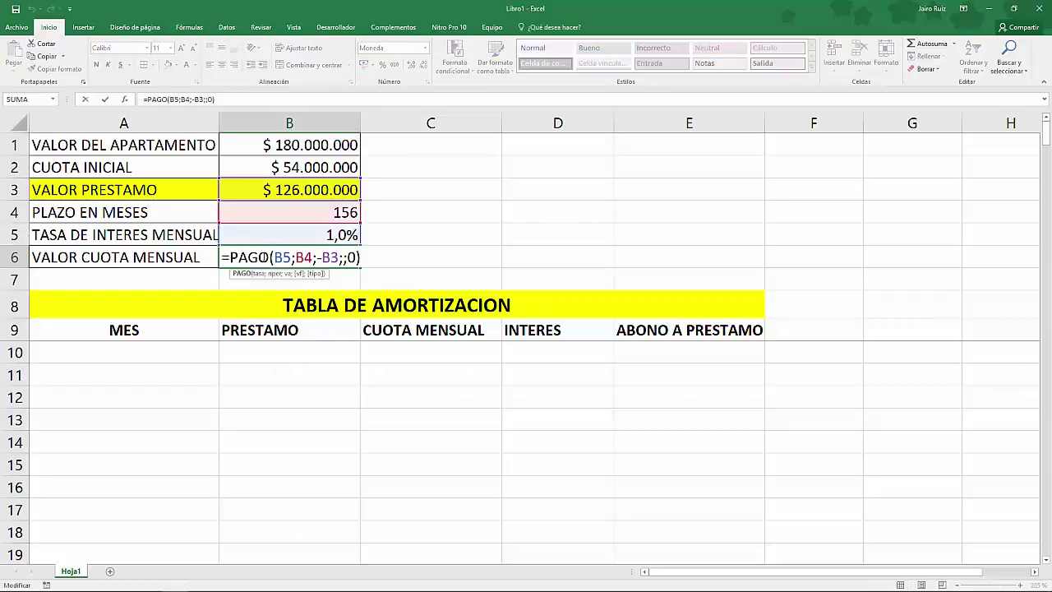
left_click_drag(225, 257, 363, 263)
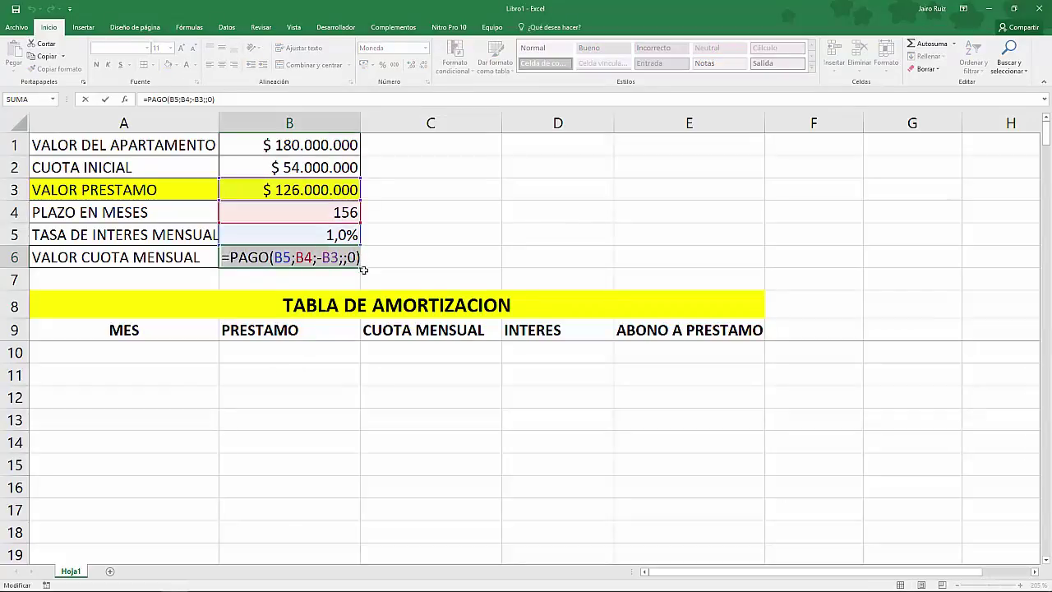
key("Delete")
type("=")
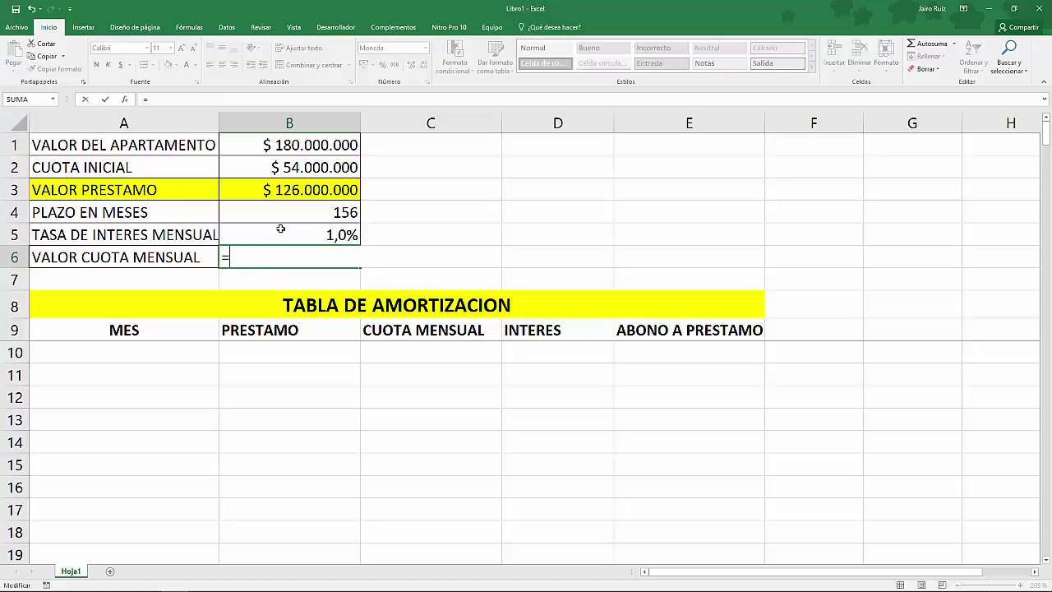
type("PAGO")
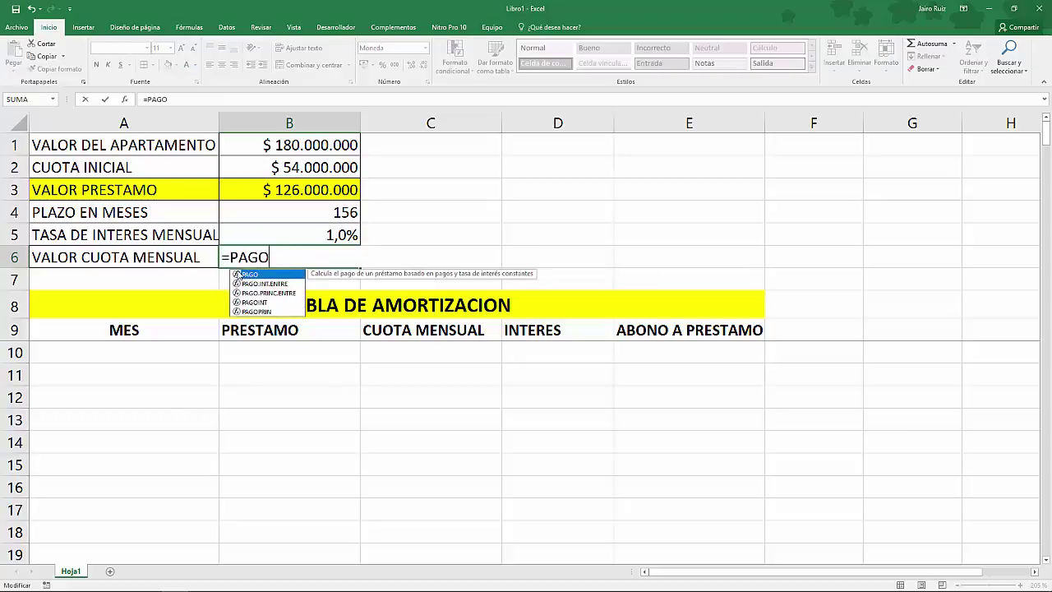
double_click(236, 274)
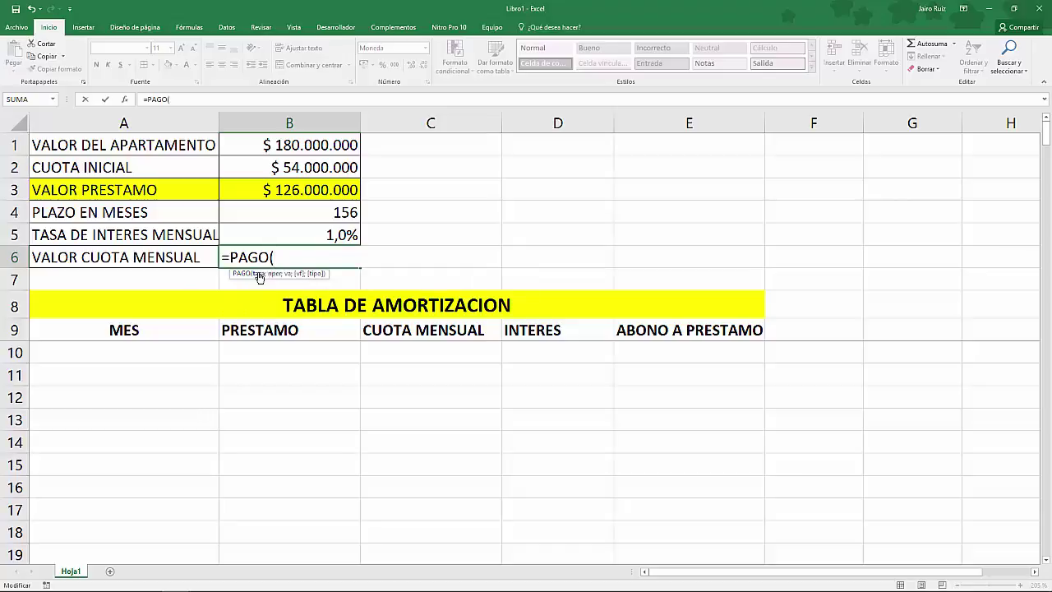
- Complete B6's formula as =PAGO(B5;B4;B3;;0), using the rate, term and loan cells, an empty future value and end-of-period payments
left_click(300, 235)
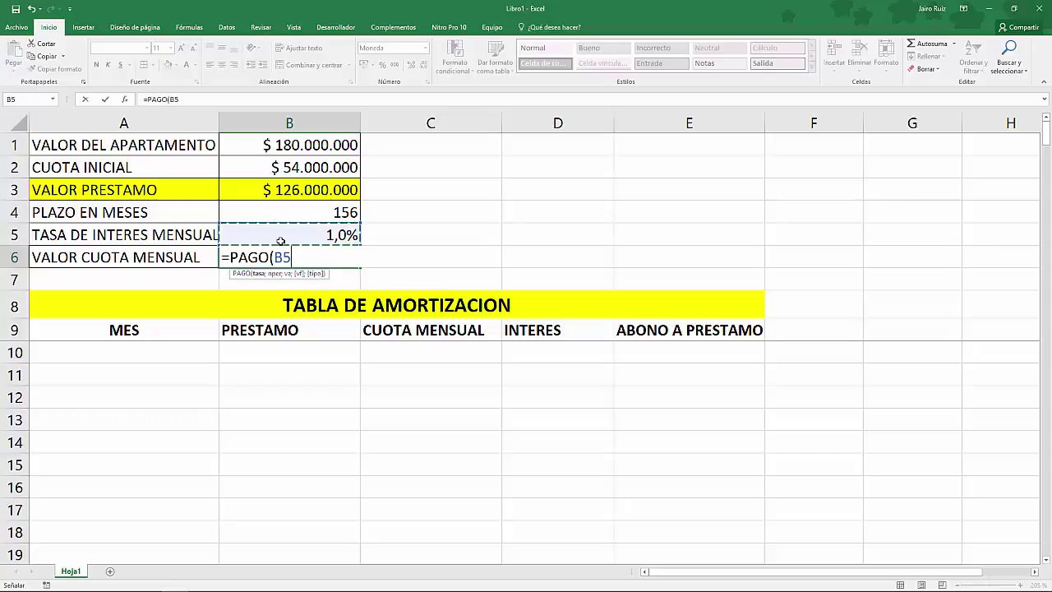
type(";")
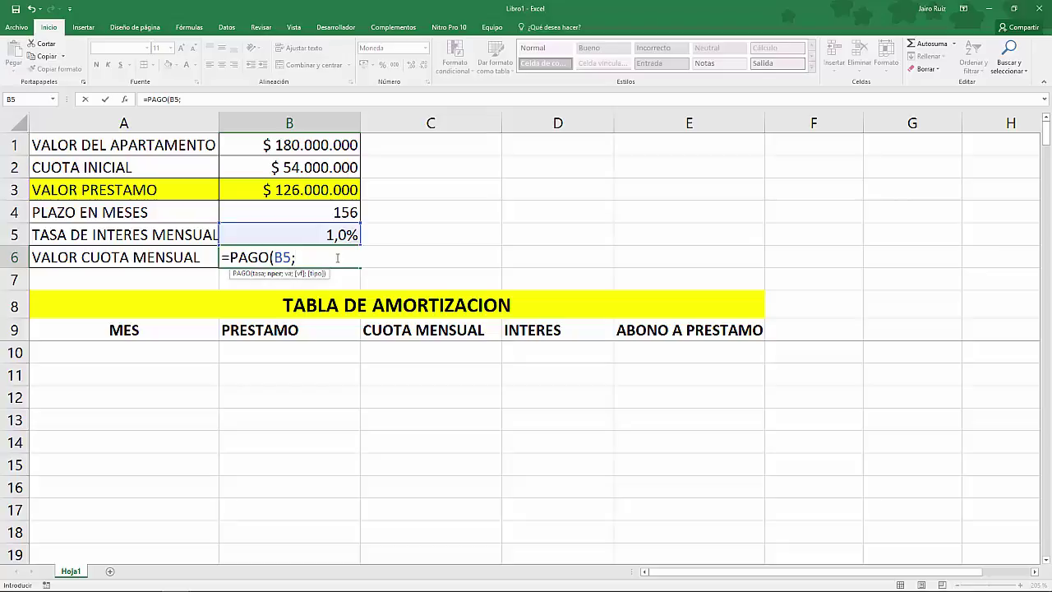
left_click(326, 213)
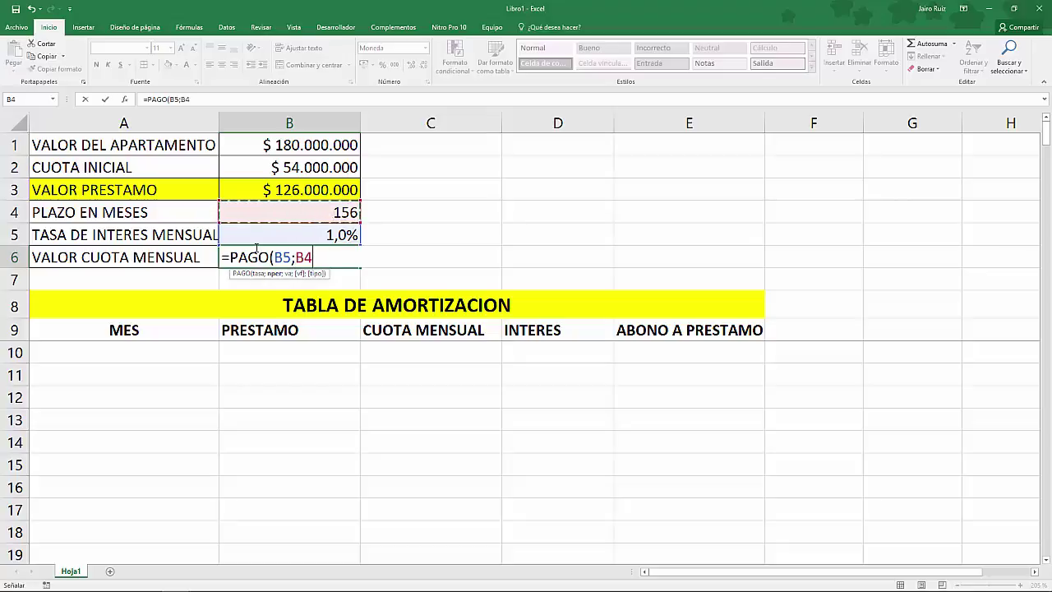
type(";")
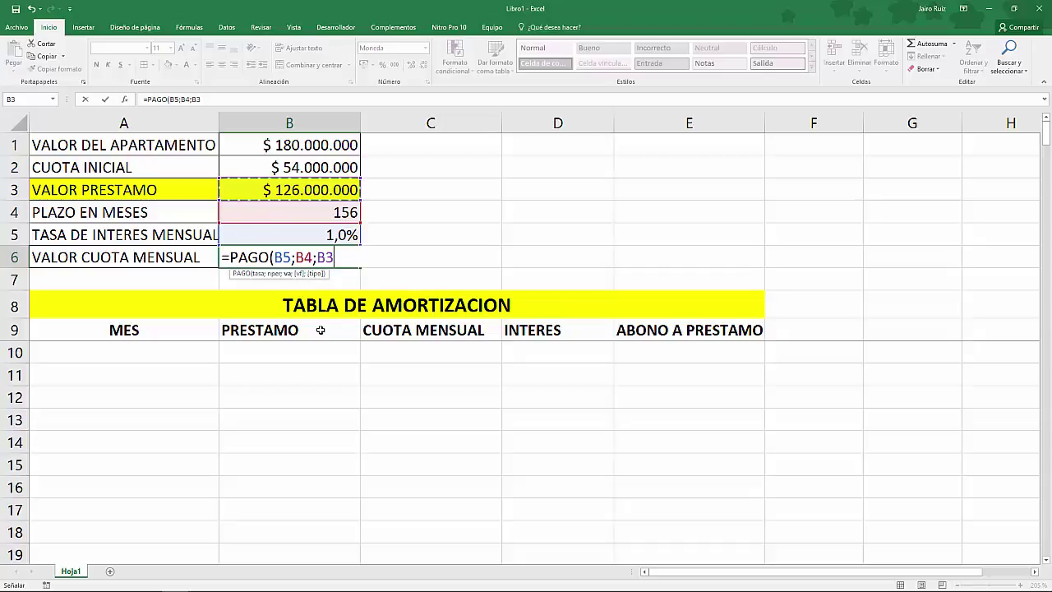
type(";")
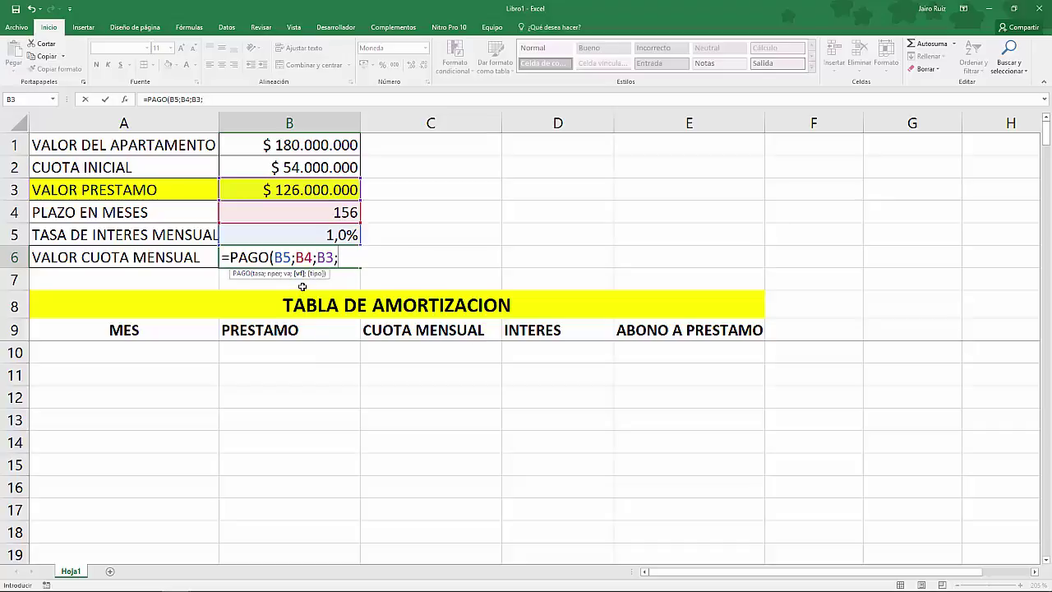
type(";")
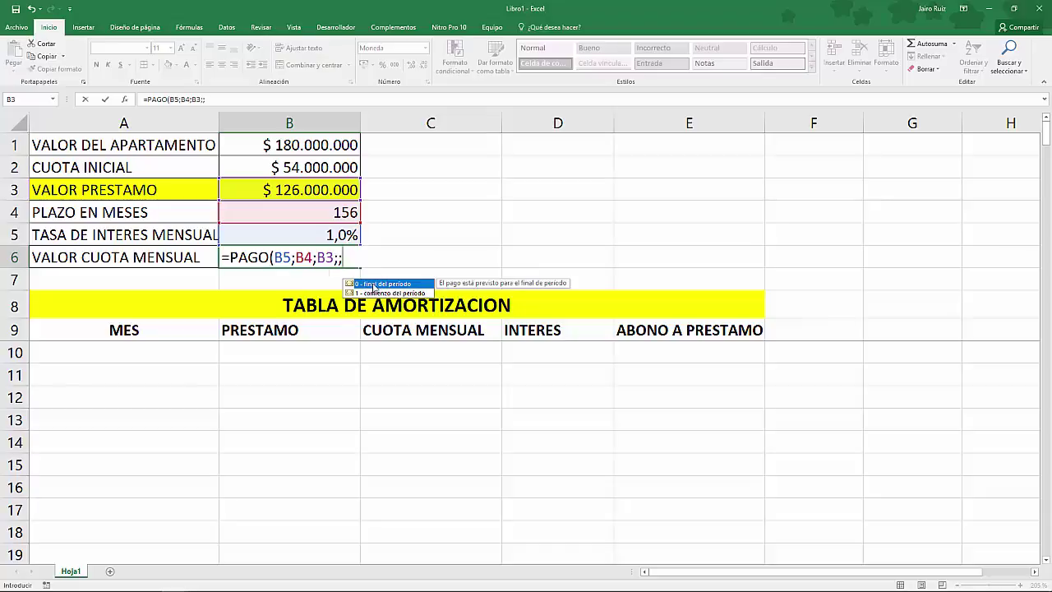
type("0")
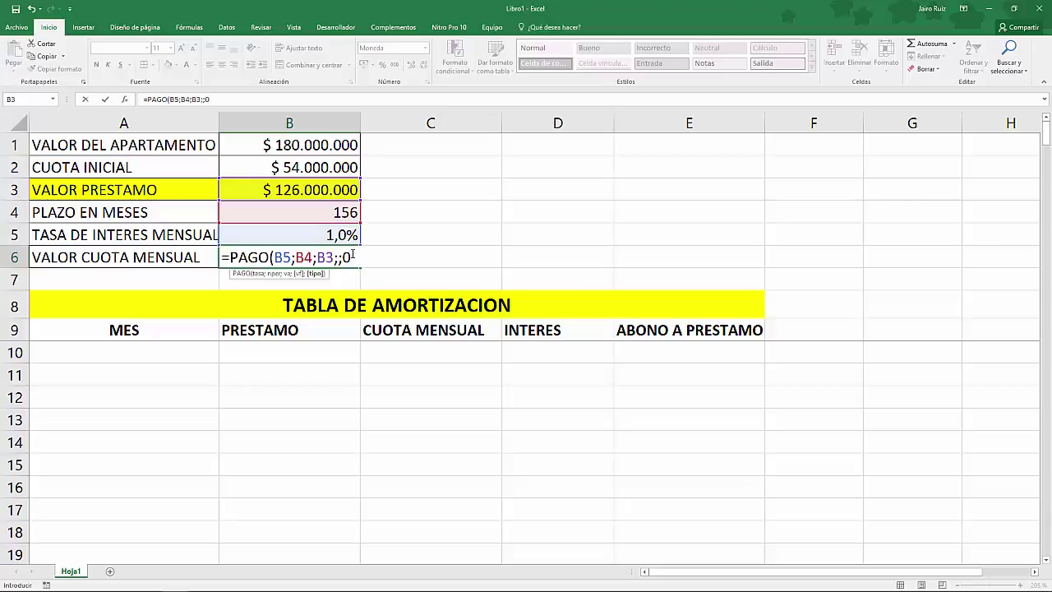
type(")")
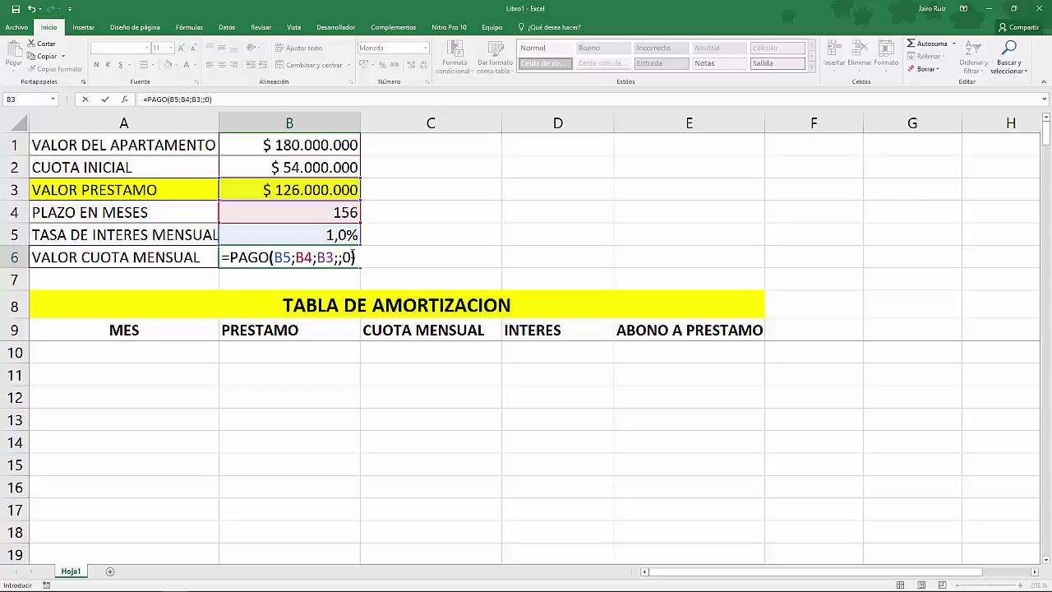
key("Return")
left_click(327, 261)
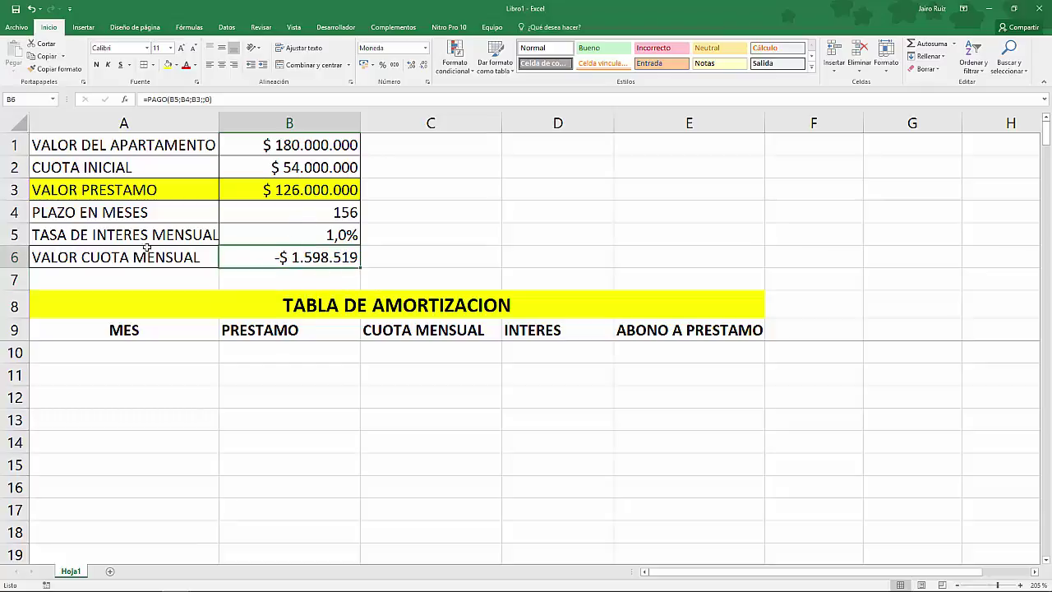
- Negate the loan reference in B6 so the formula reads =PAGO(B5;B4;-B3;;0)
left_click(130, 259)
double_click(280, 257)
key("Escape")
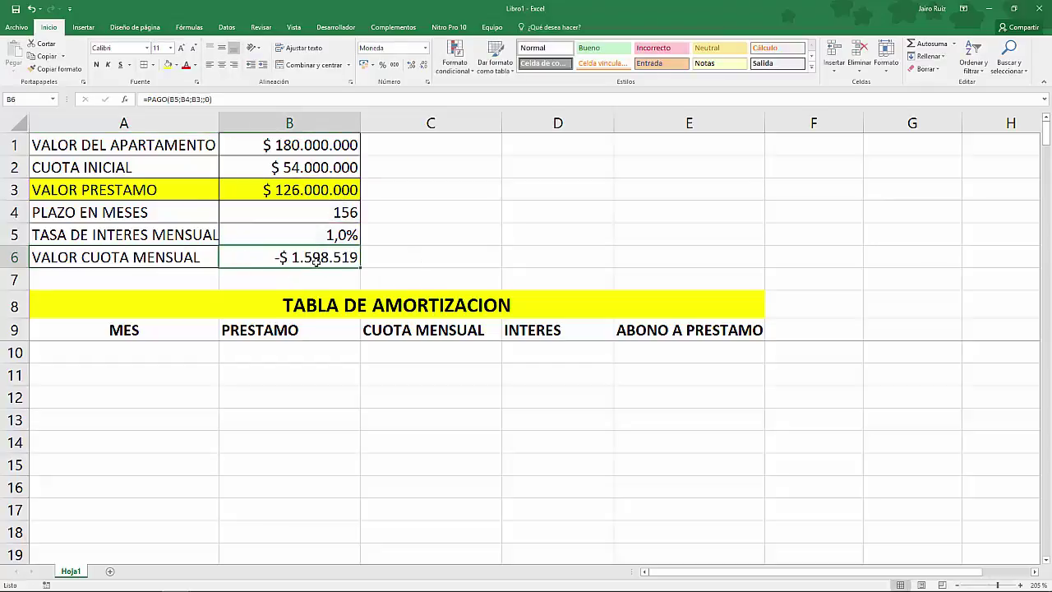
double_click(319, 258)
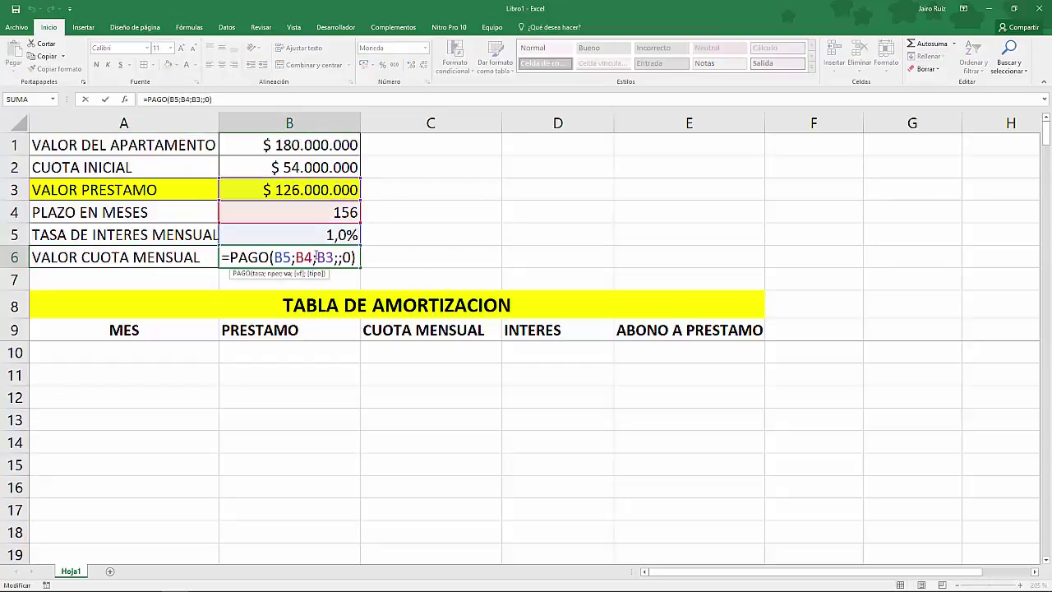
left_click_drag(333, 257, 317, 257)
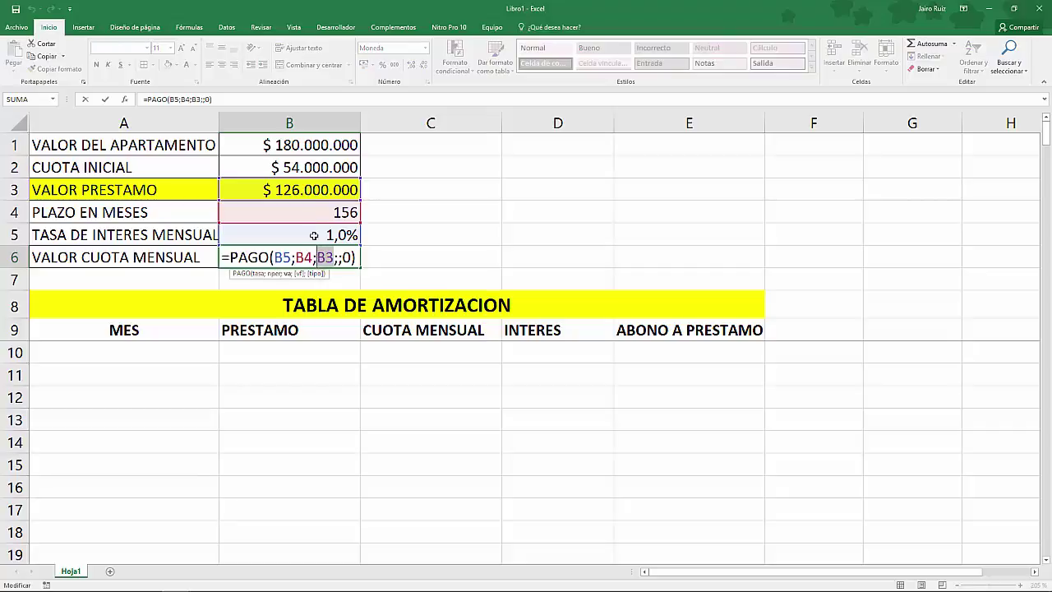
left_click(272, 190)
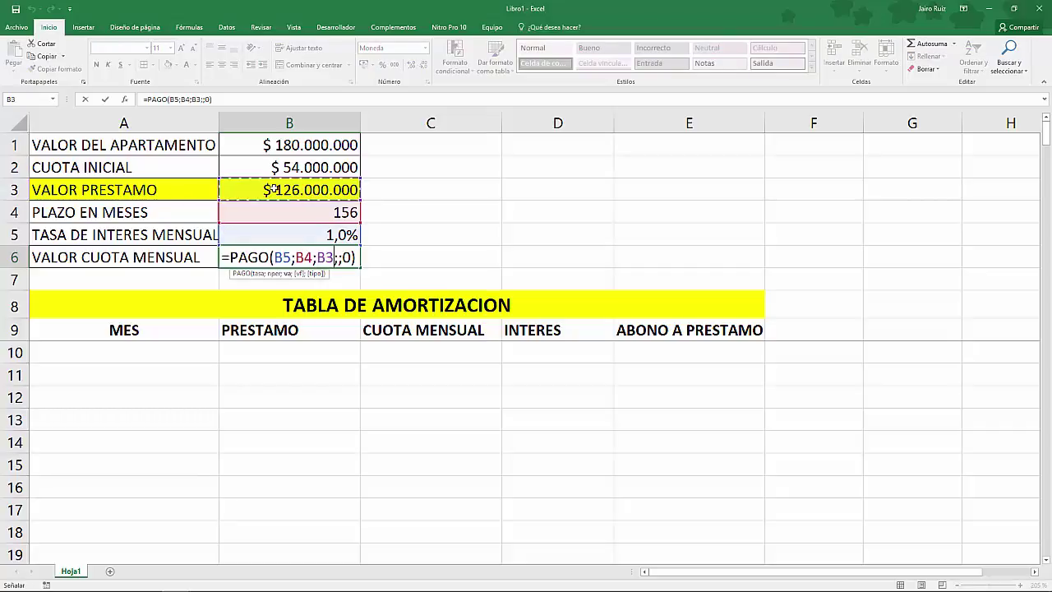
left_click(338, 259)
type("-")
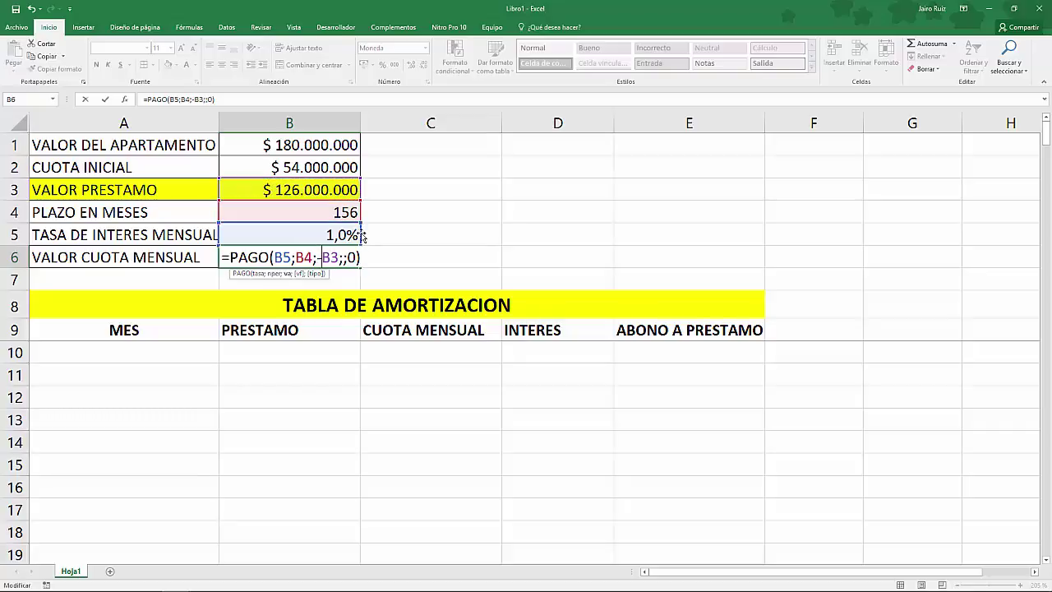
key("Return")
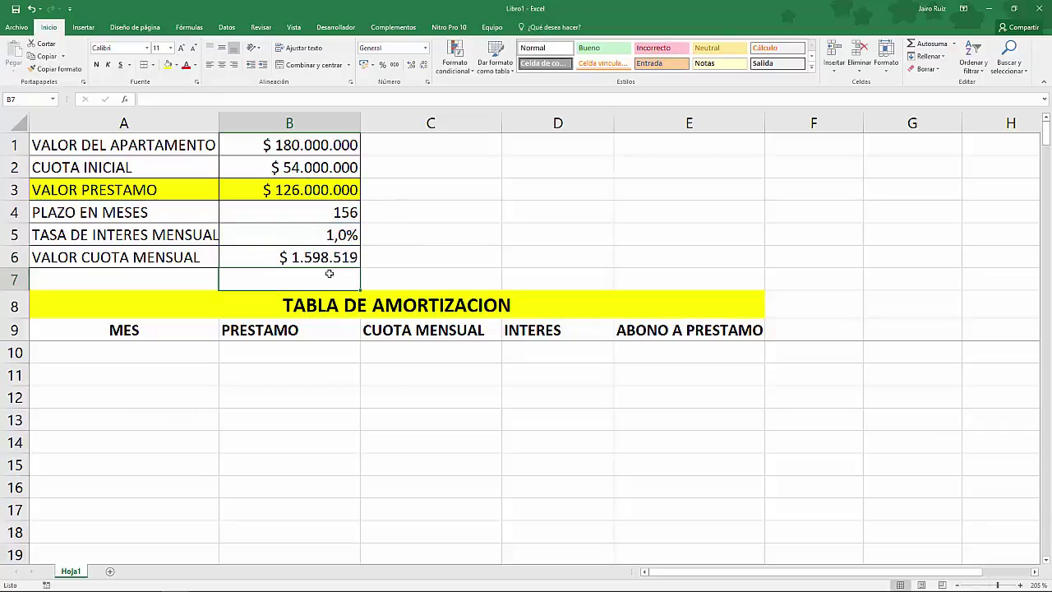
- Unmerge the TABLA DE AMORTIZACION title cell in row 8
left_click(250, 373)
left_click(210, 313)
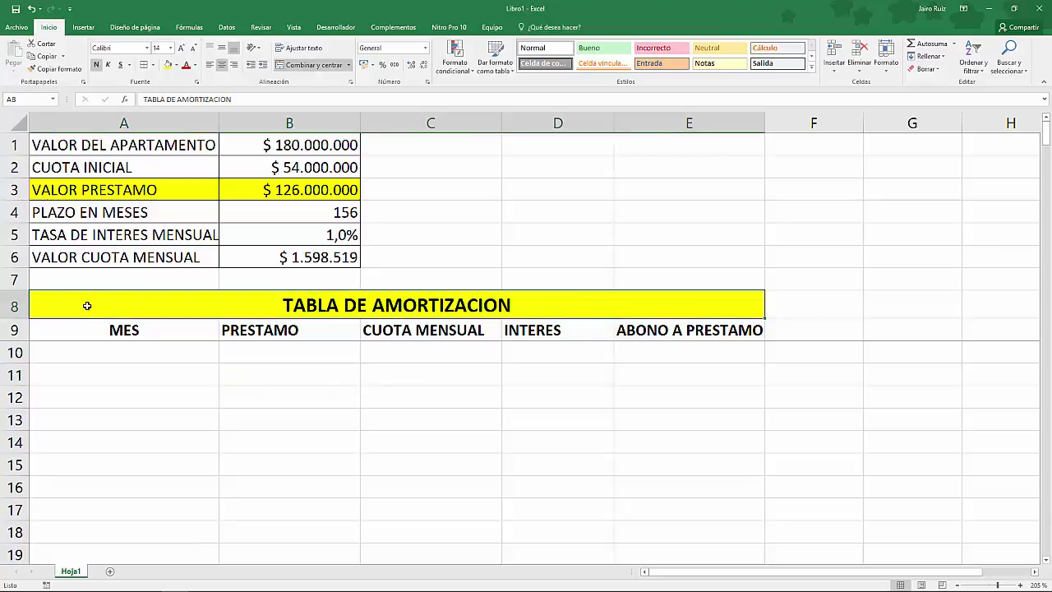
left_click(306, 66)
left_click(306, 398)
left_click(97, 307)
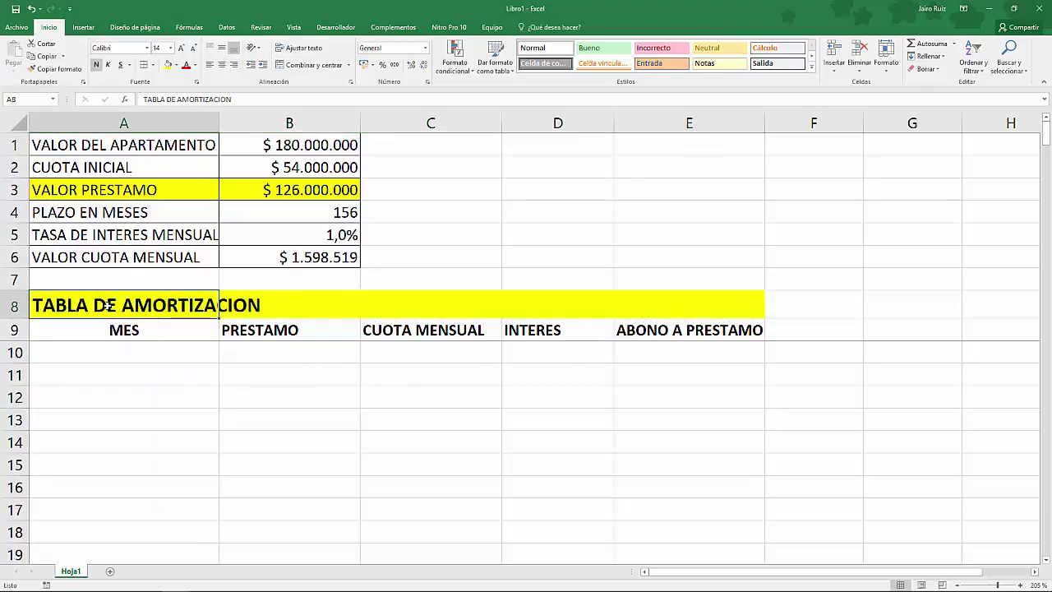
- Fill the title range A8:E8 with the standard orange color
left_click_drag(112, 299, 681, 304)
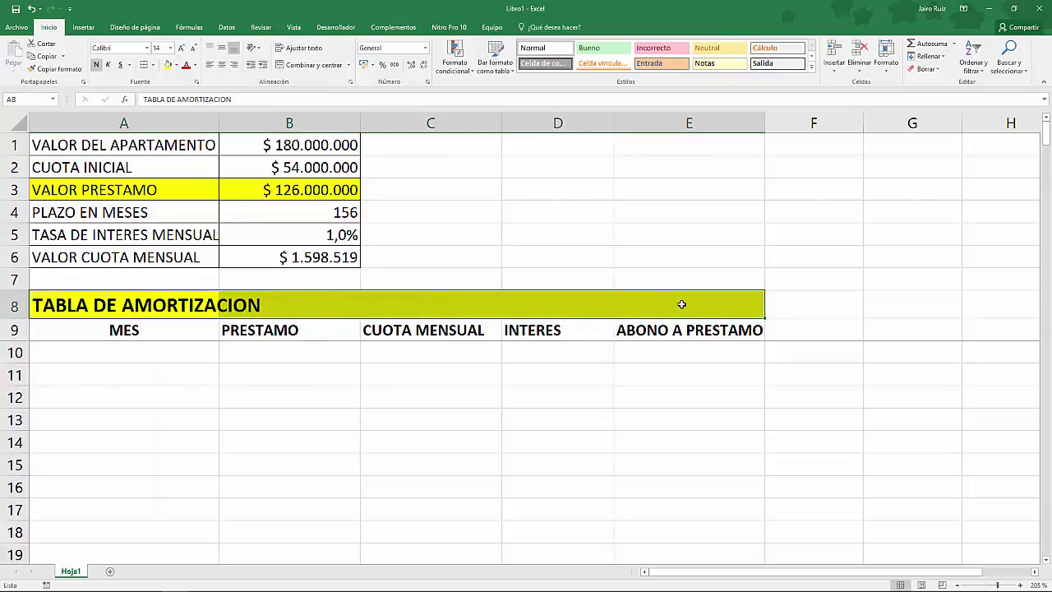
left_click(176, 64)
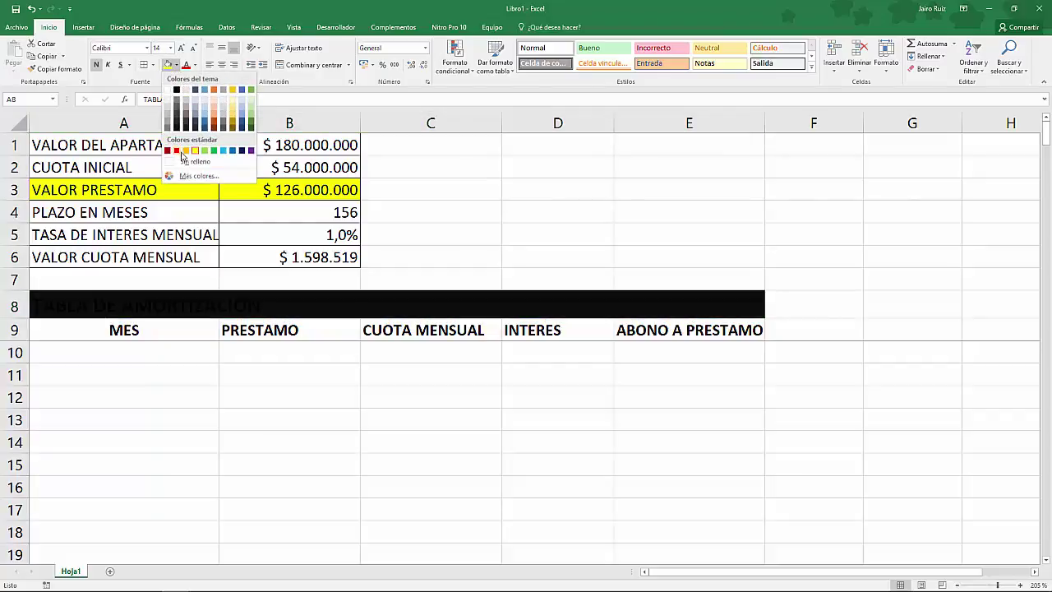
left_click(188, 151)
left_click(115, 332)
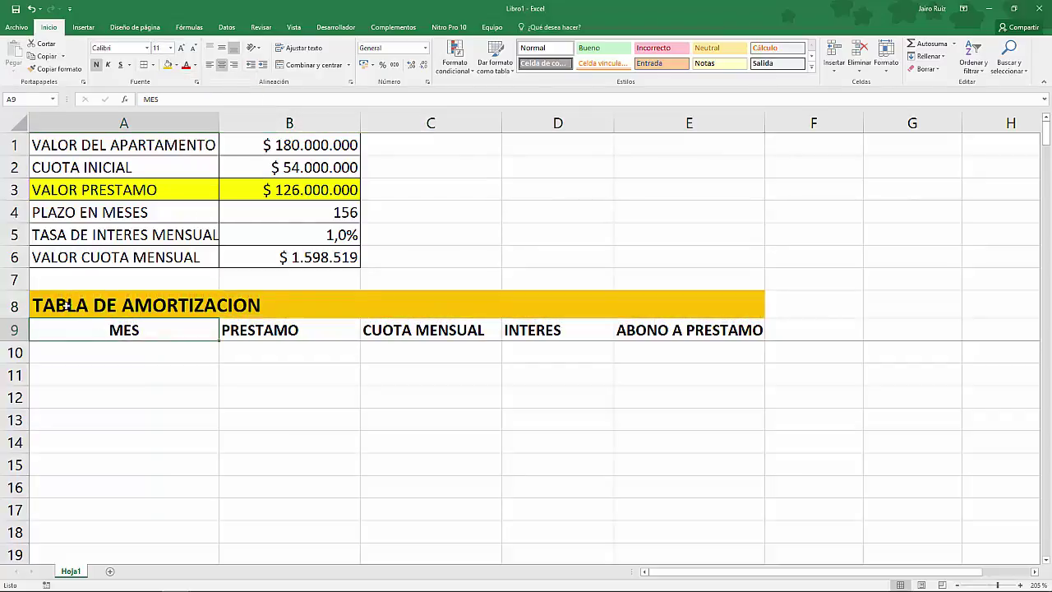
- Merge and center the TABLA DE AMORTIZACION title across A8:E8
left_click(67, 305)
left_click_drag(249, 305, 679, 298)
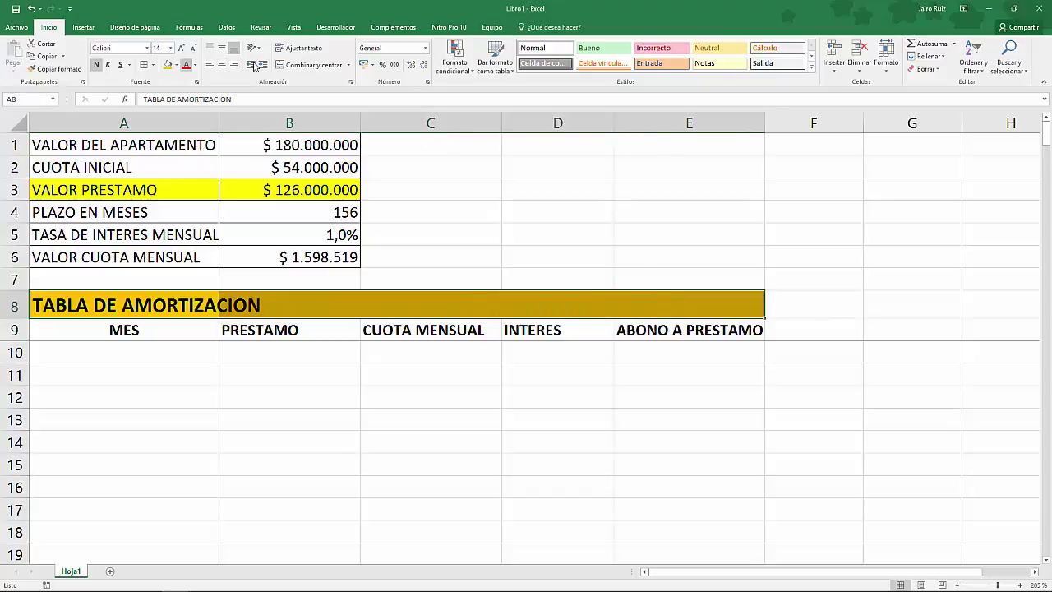
left_click(309, 66)
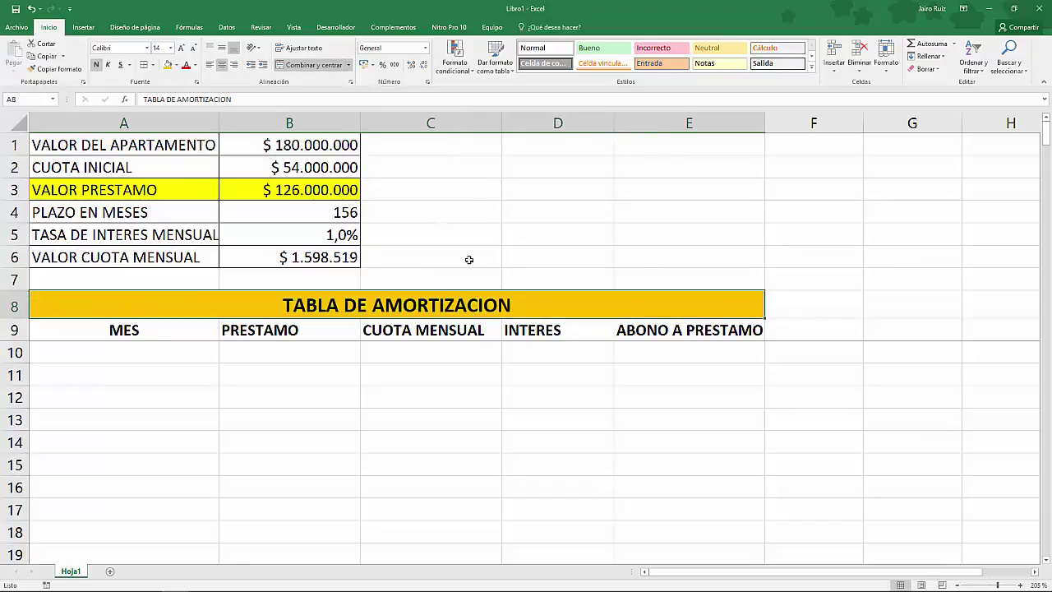
- Apply borders to the amortization table's header cells, A9:E9
left_click(246, 401)
left_click_drag(117, 334, 724, 332)
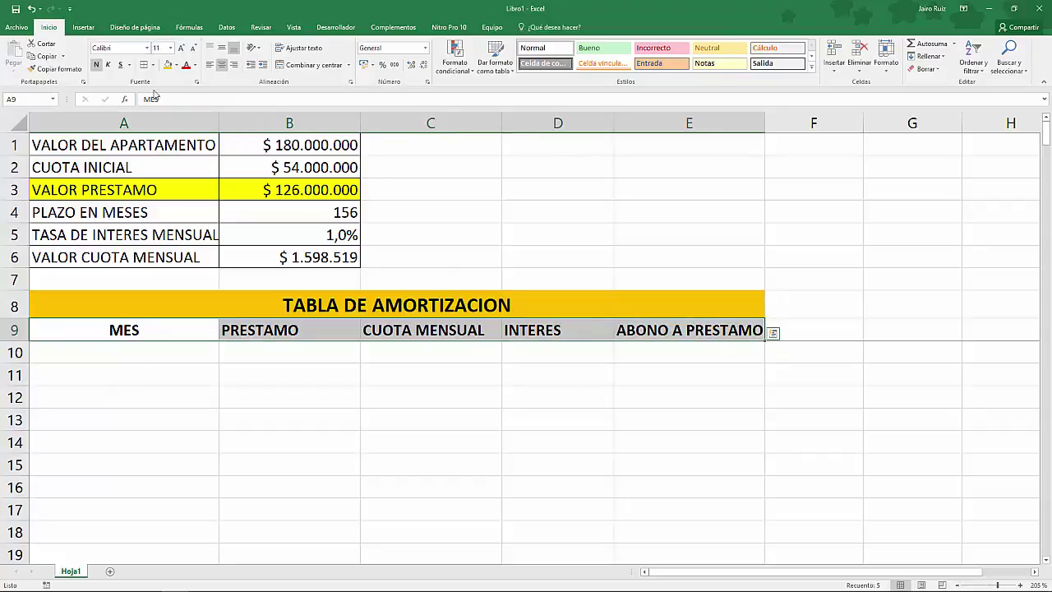
left_click(122, 330)
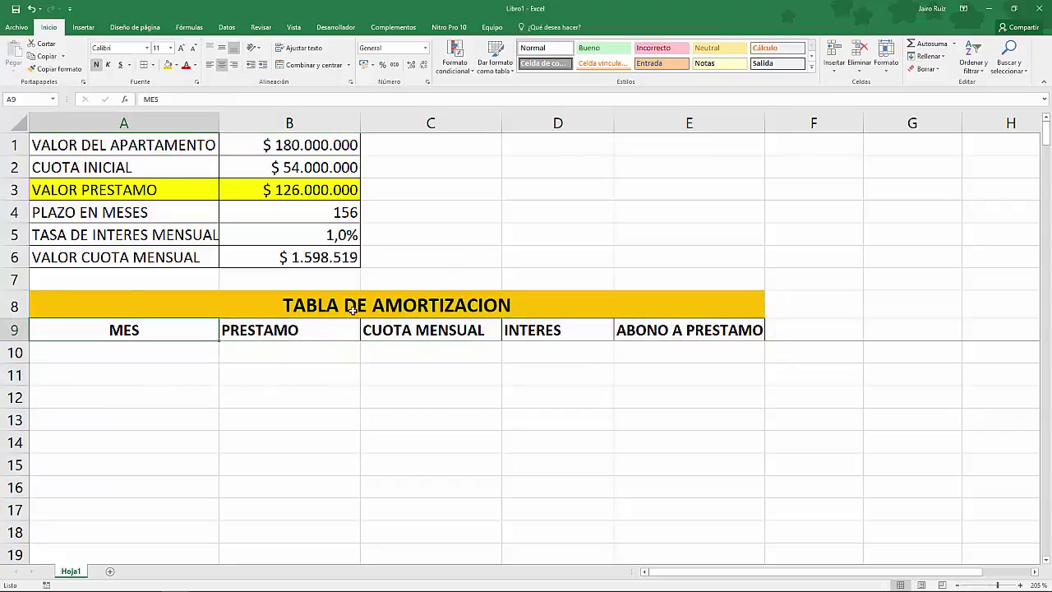
- Examine the loan term in B4 and the empty rows under each amortization table header, from MES to ABONO A PRESTAMO
left_click(158, 373)
left_click(146, 350)
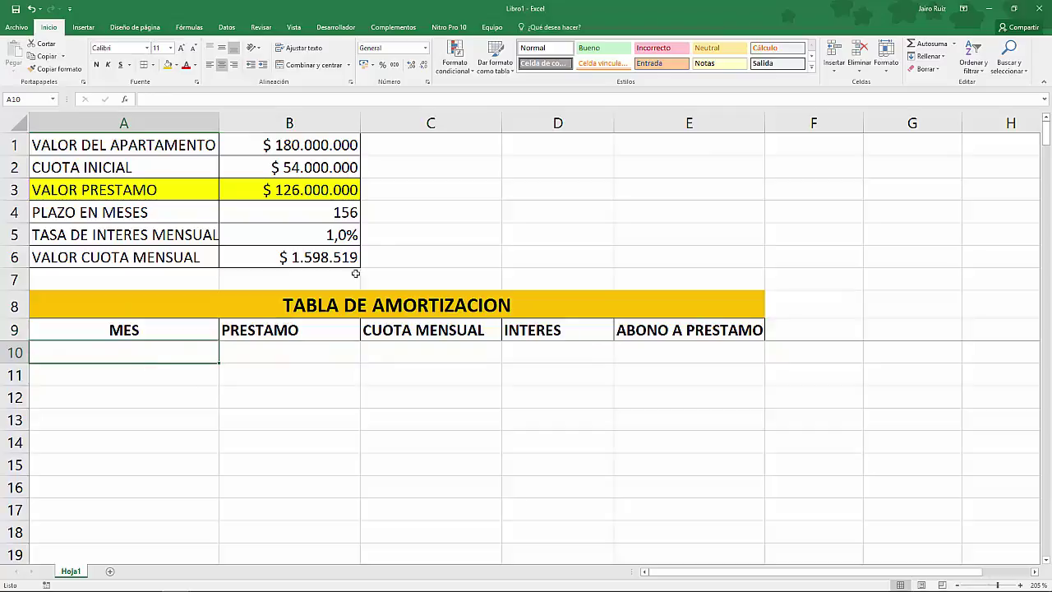
left_click(340, 212)
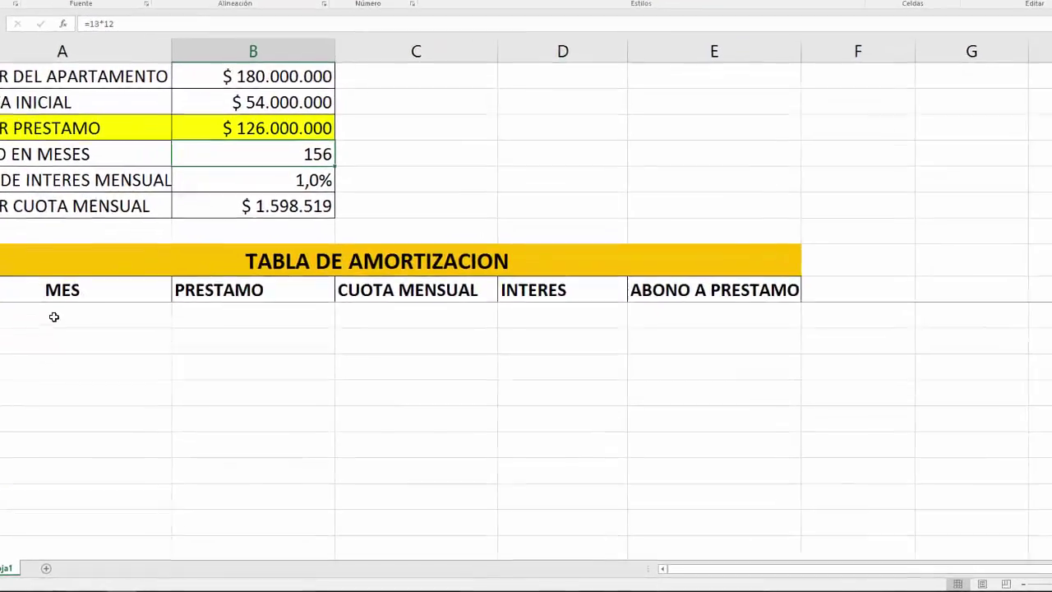
left_click(120, 357)
left_click_drag(53, 320, 54, 345)
left_click(205, 347)
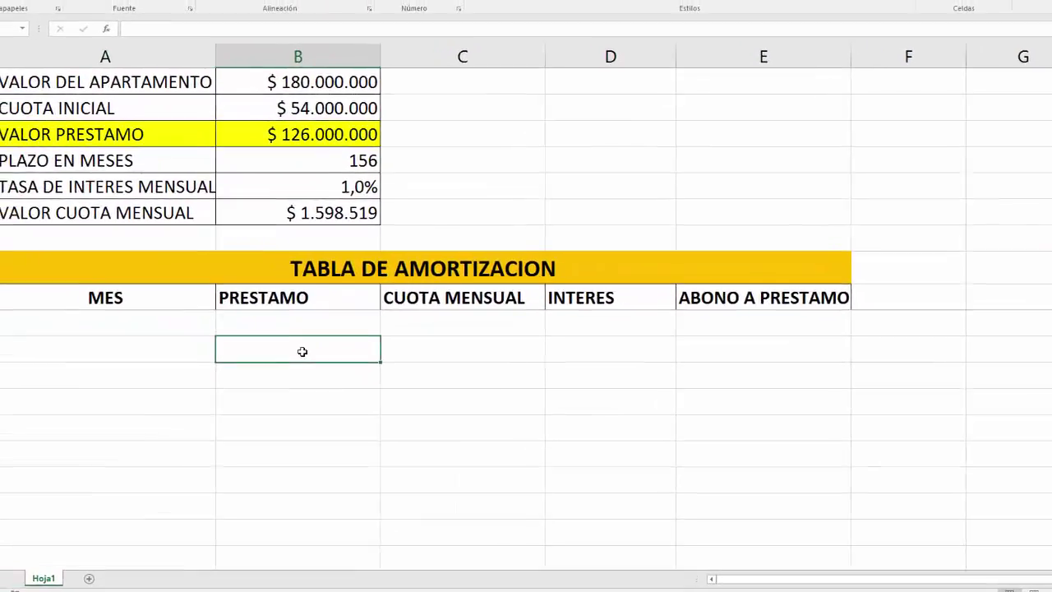
left_click(444, 351)
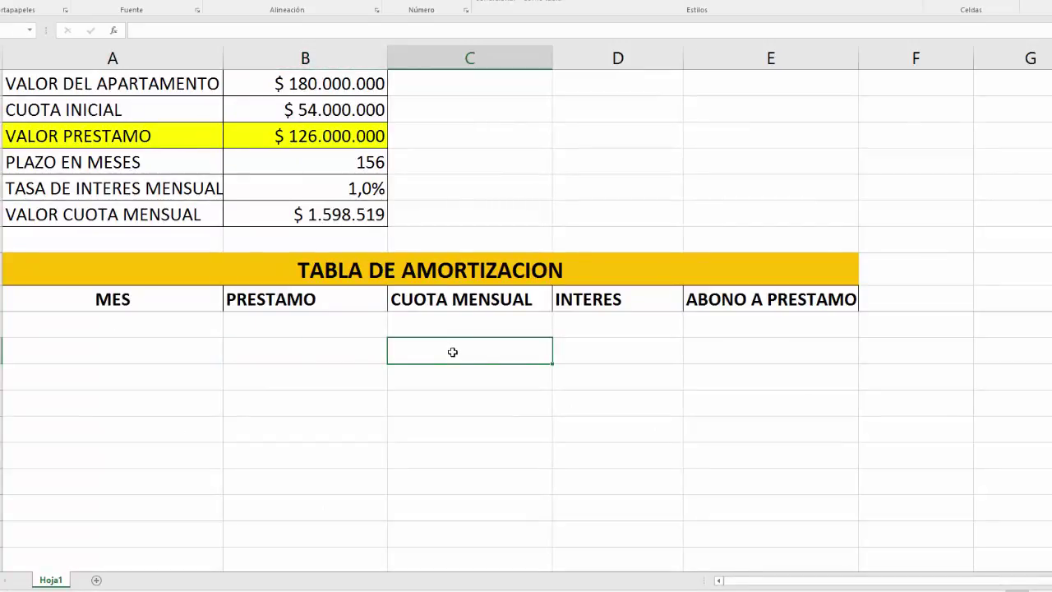
left_click(572, 355)
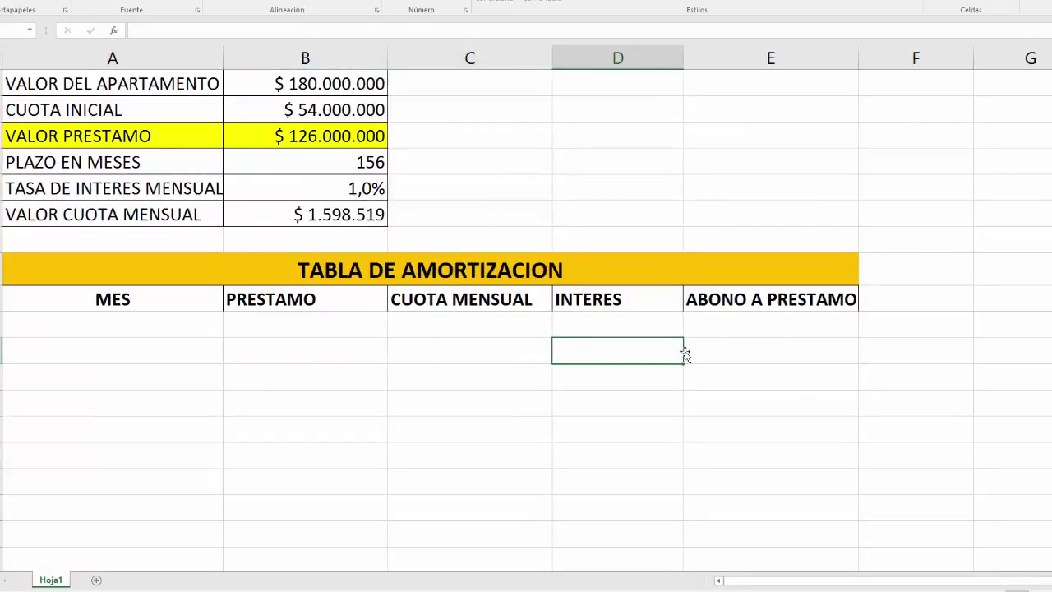
left_click(710, 352)
left_click(637, 362)
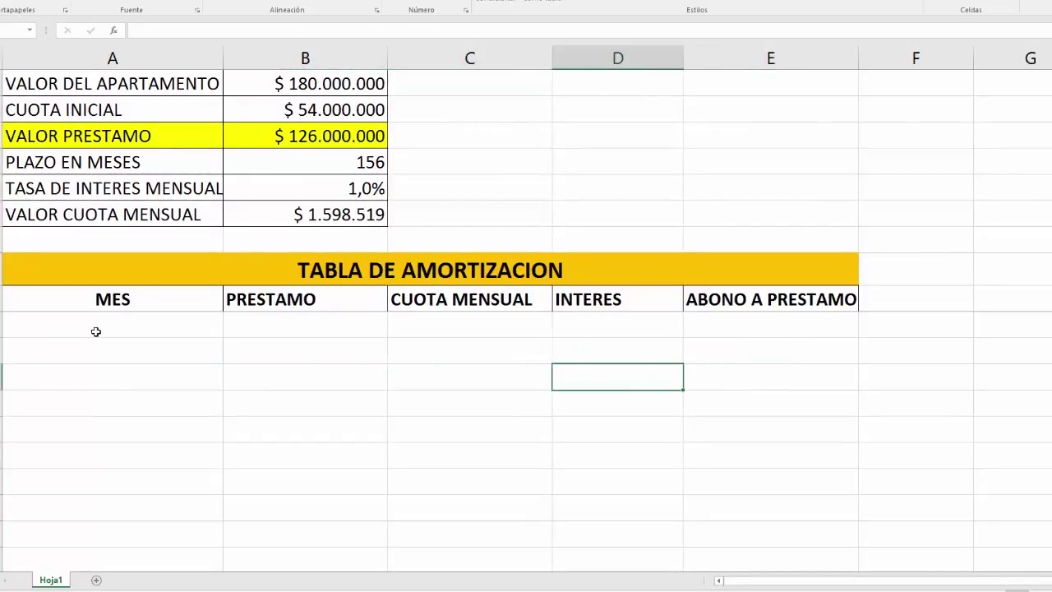
- Enter the month numbers 0, 1, 2 and 3 under the MES header, starting in A10
left_click(134, 323)
type("0")
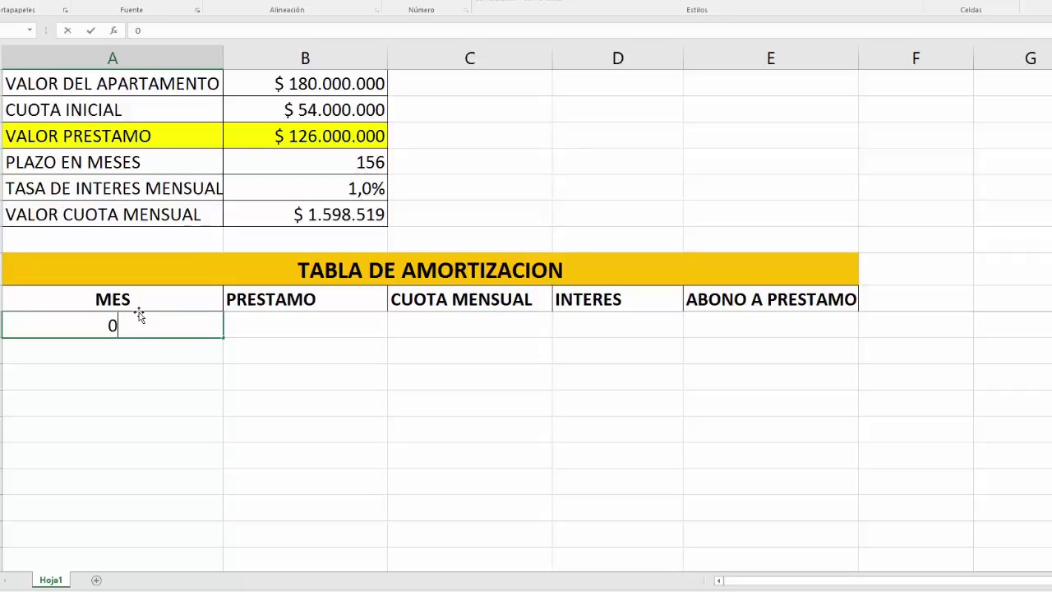
key("Return")
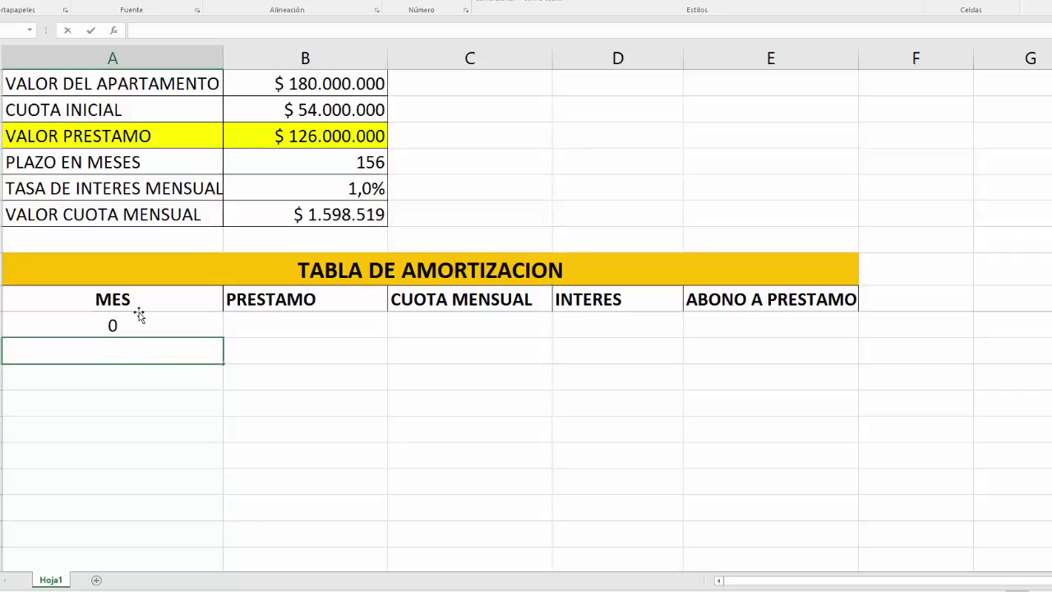
type("1")
key("Return")
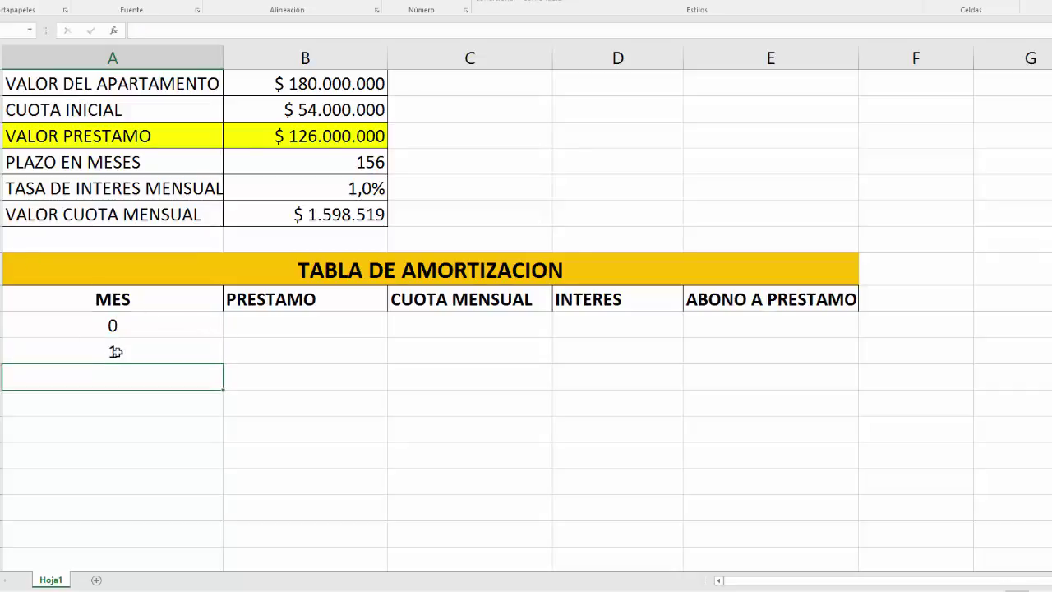
left_click(146, 353)
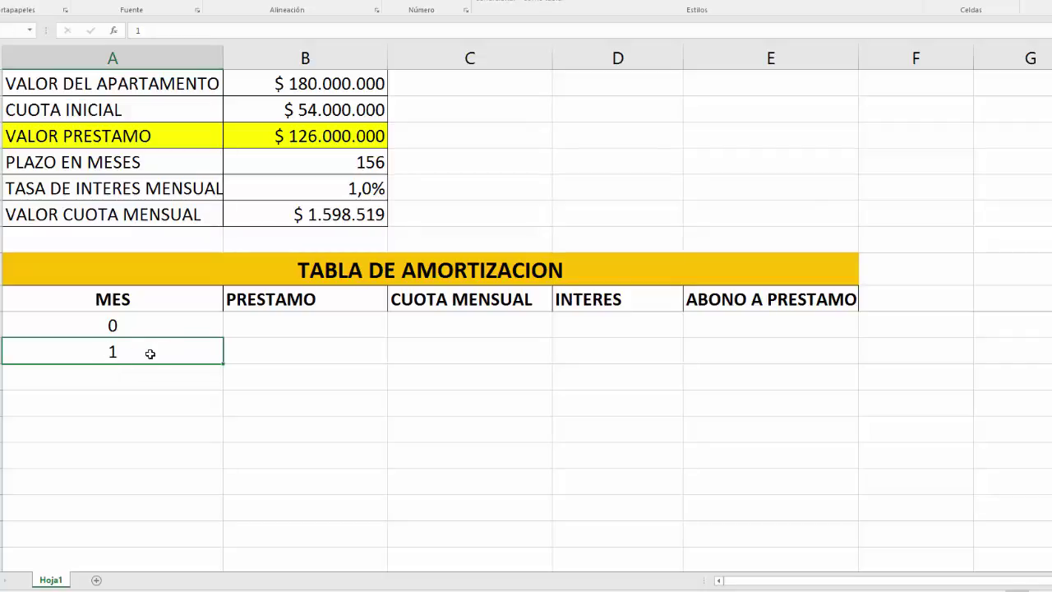
left_click(137, 377)
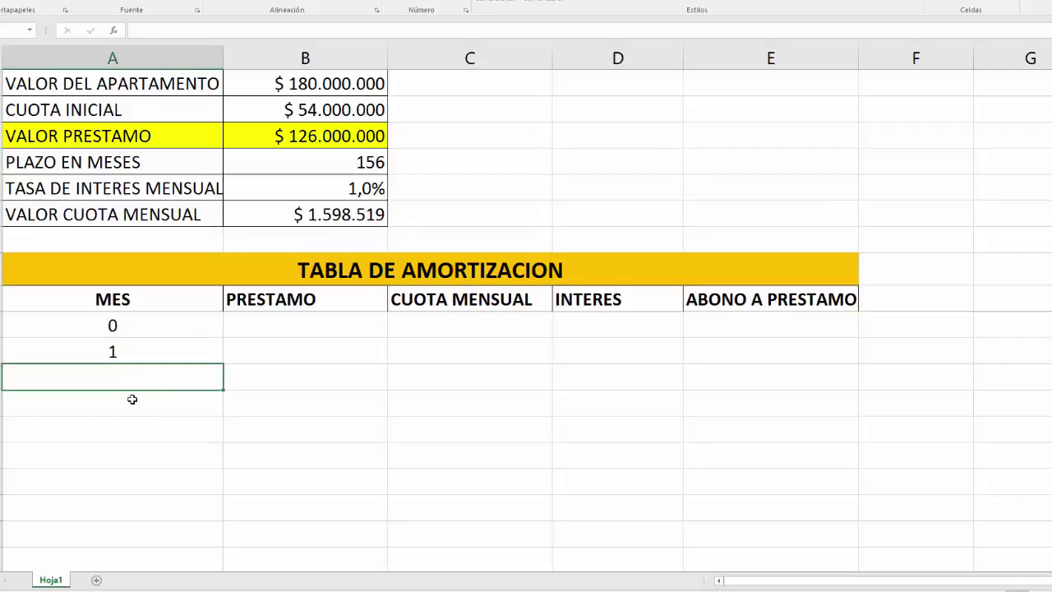
type("2")
key("Return")
type("3")
key("Return")
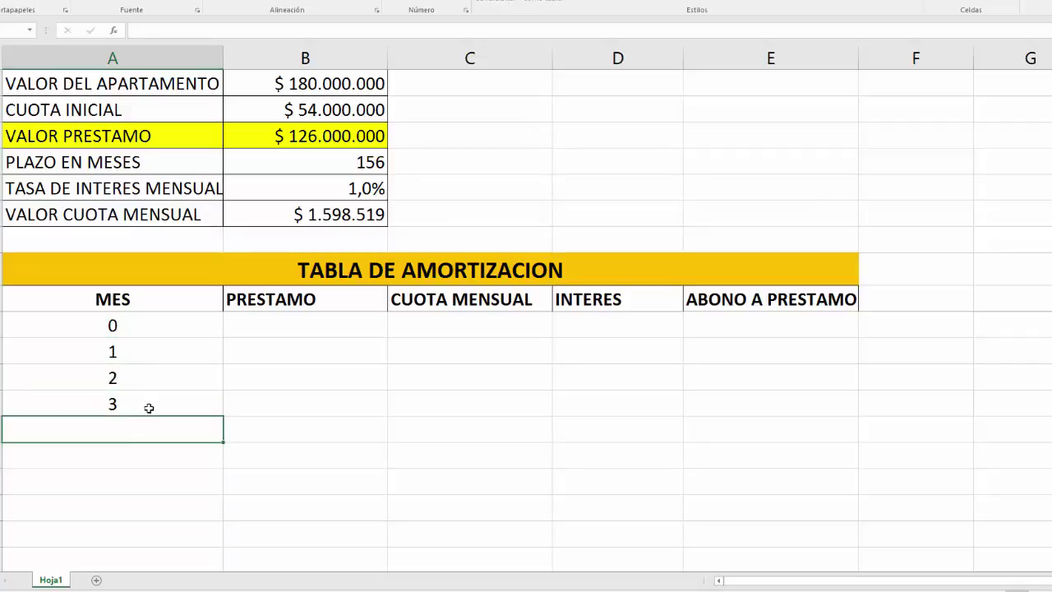
- Fill the MES column downward from month 1 as a consecutive series through month 157
left_click(148, 357)
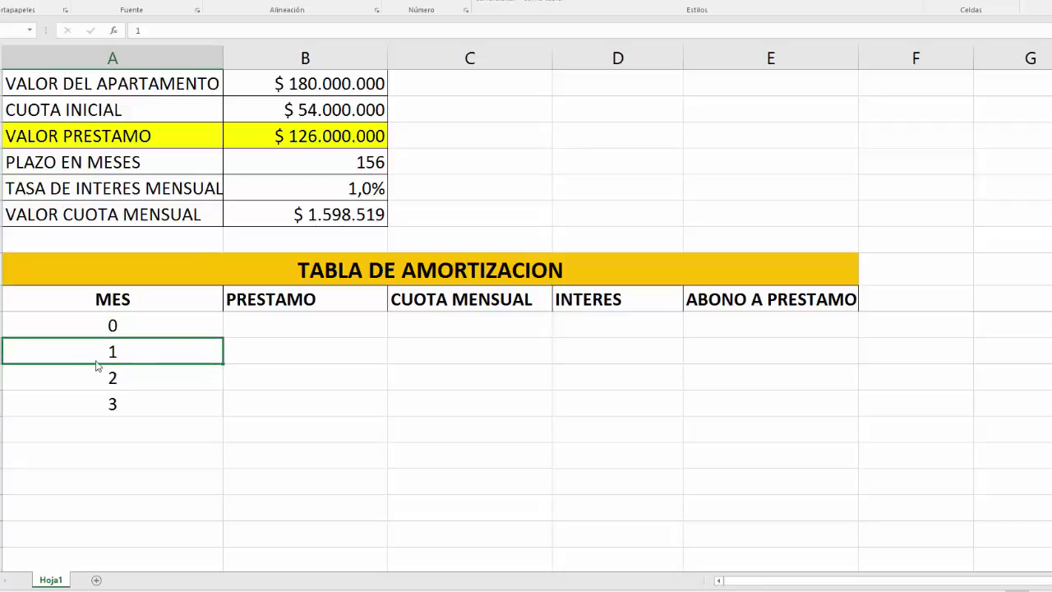
right_click(223, 367)
left_click(162, 363)
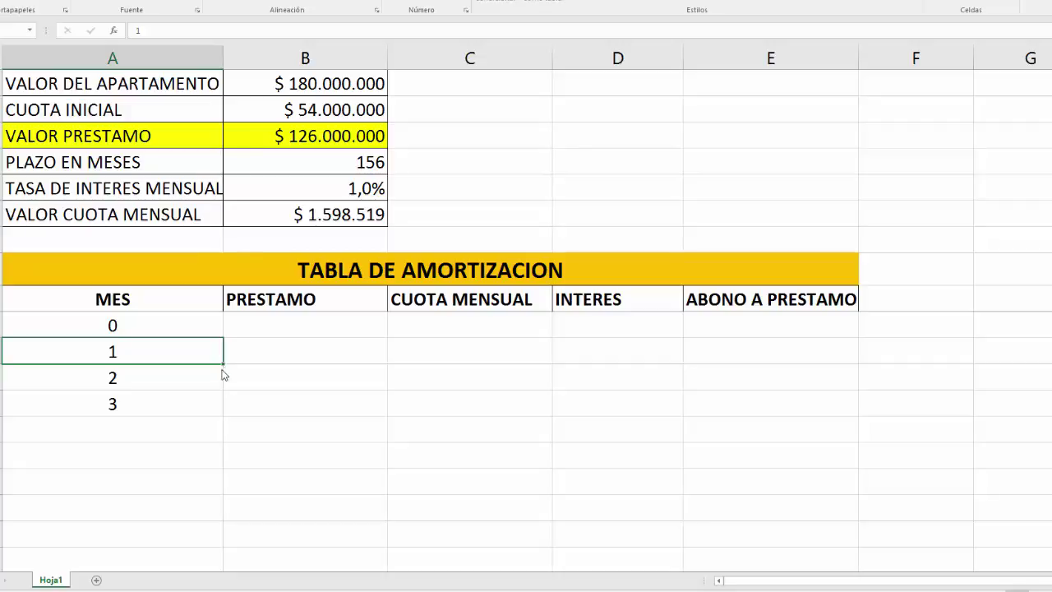
left_click_drag(222, 363, 179, 523)
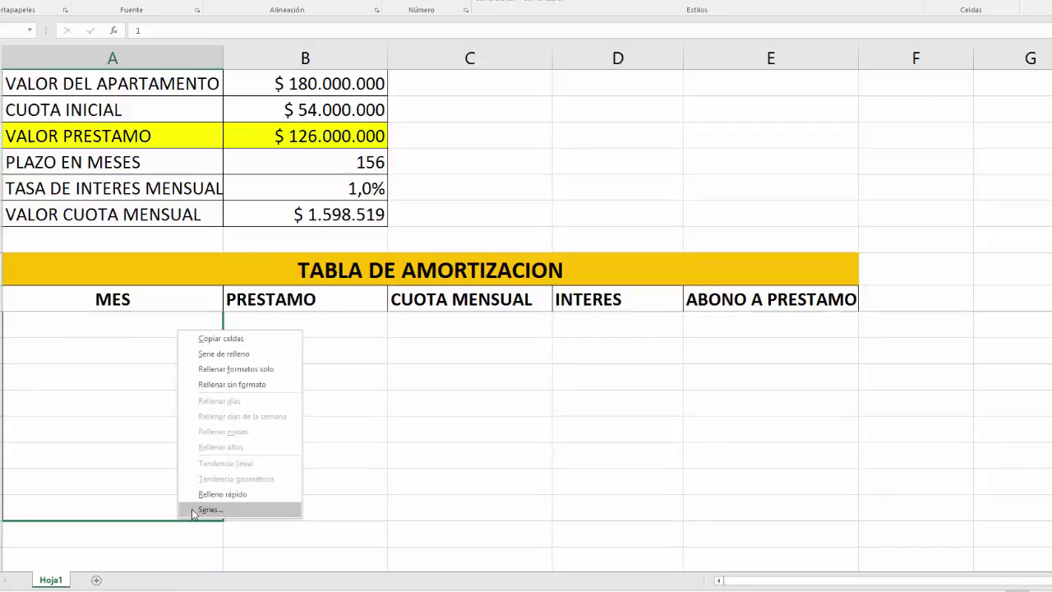
left_click(222, 355)
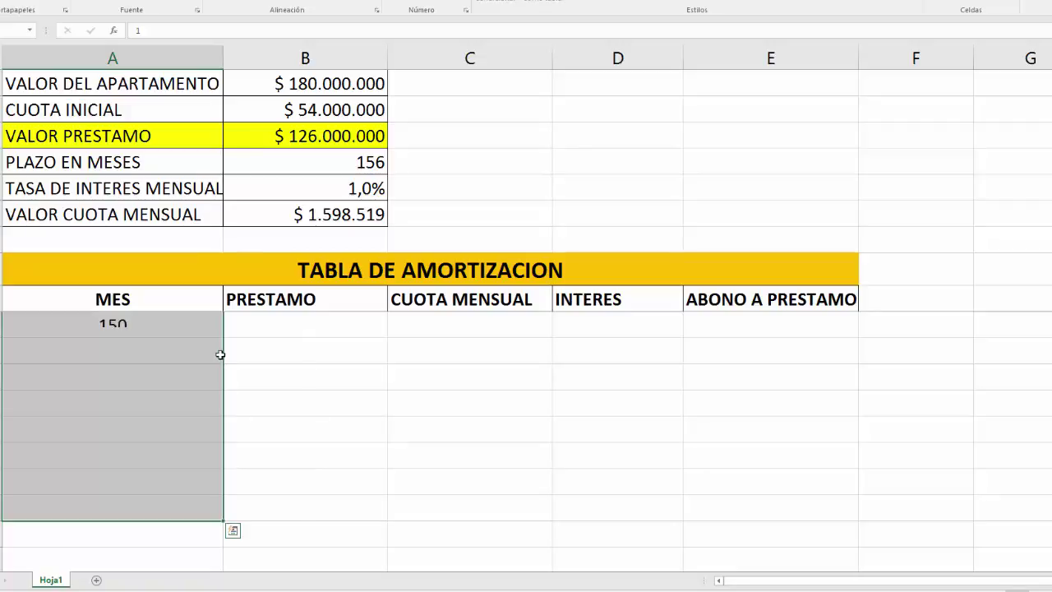
- Delete the surplus month 157 so the MES column ends at 156, matching the loan term in B4
left_click(82, 508)
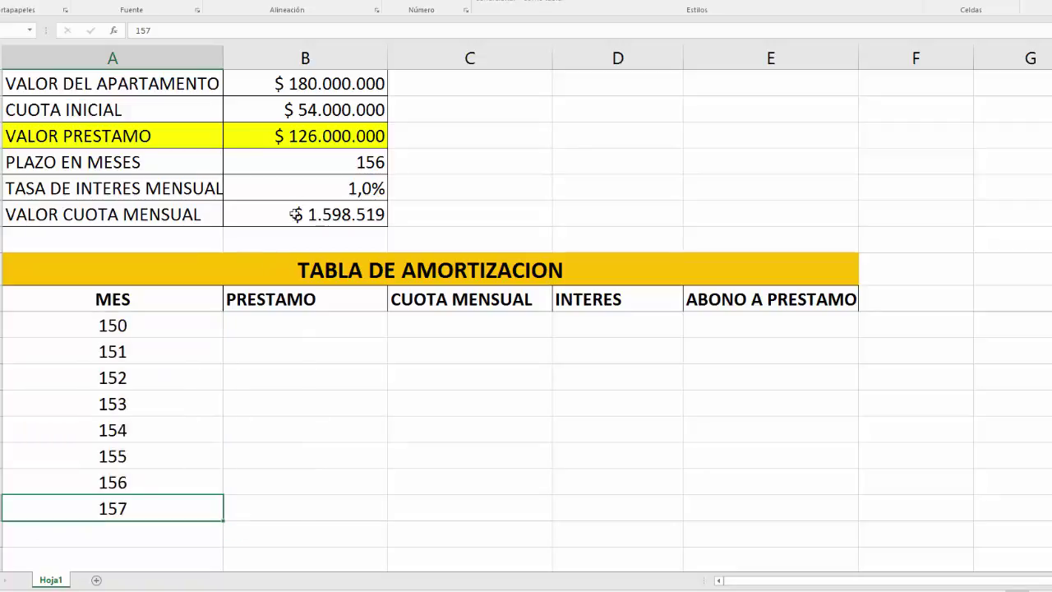
left_click(303, 162)
left_click(101, 509)
key("Delete")
left_click(104, 484)
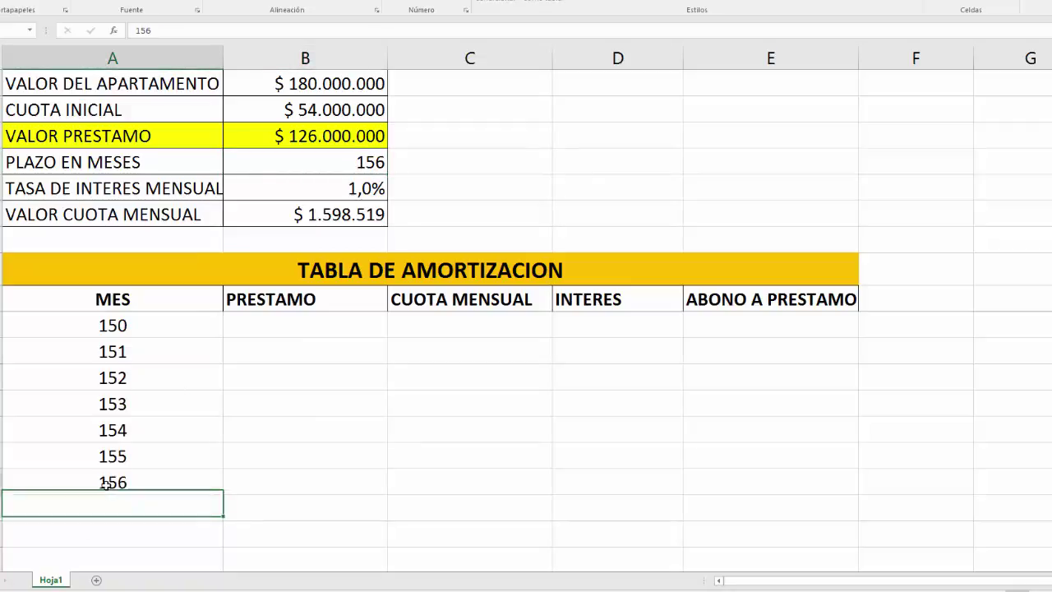
scroll(111, 485, "up", 20)
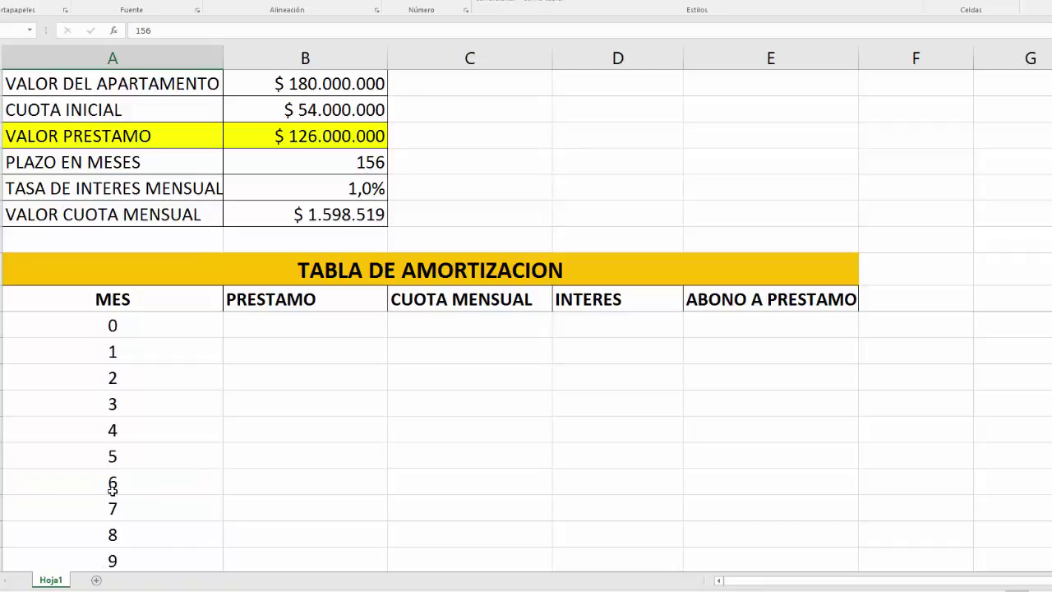
- Center the contents of the whole column A horizontally
left_click(113, 51)
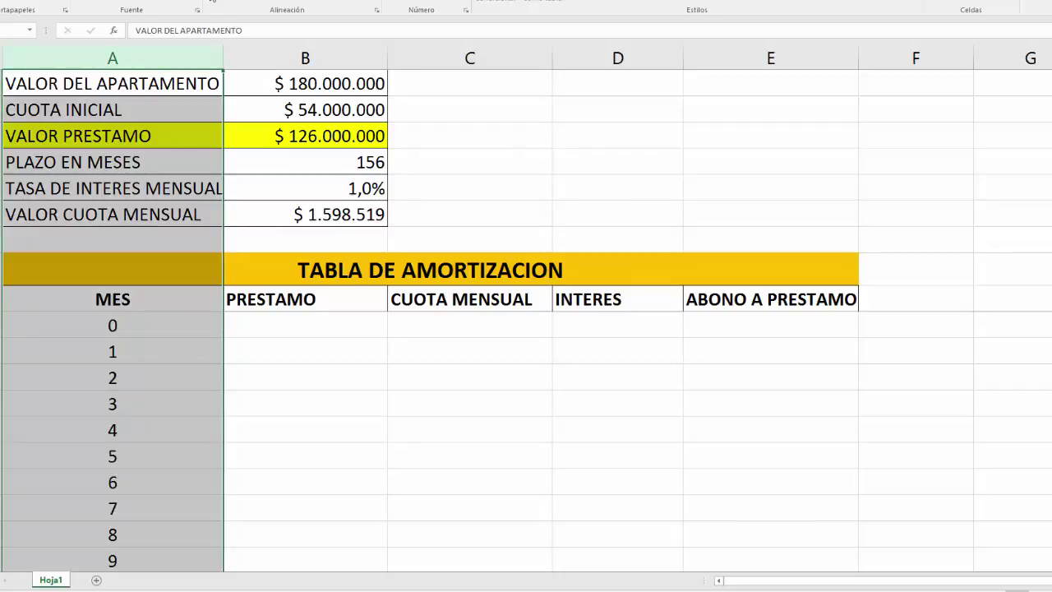
left_click(211, 2)
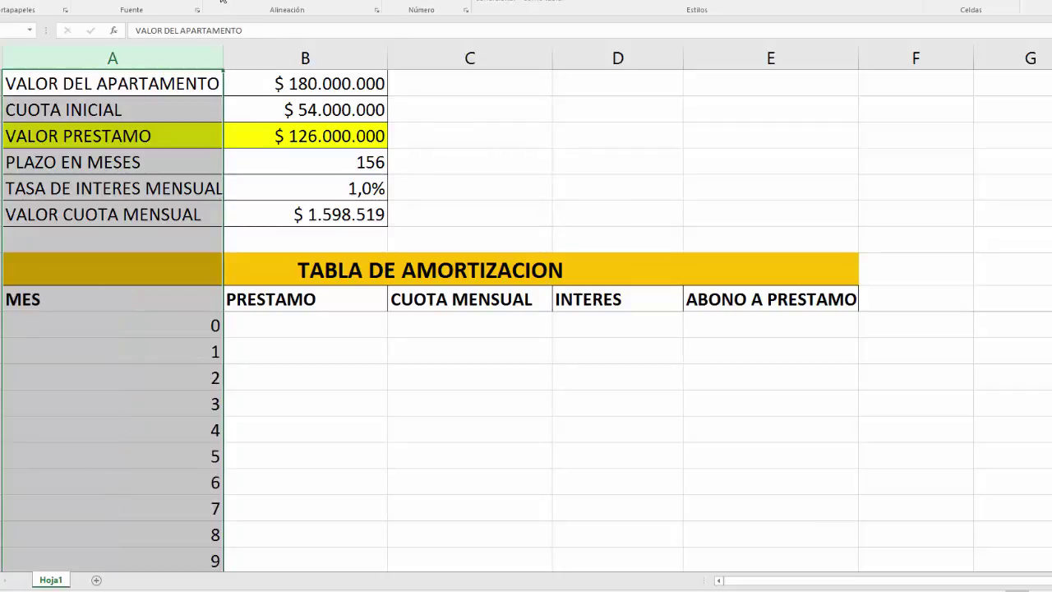
left_click(226, 2)
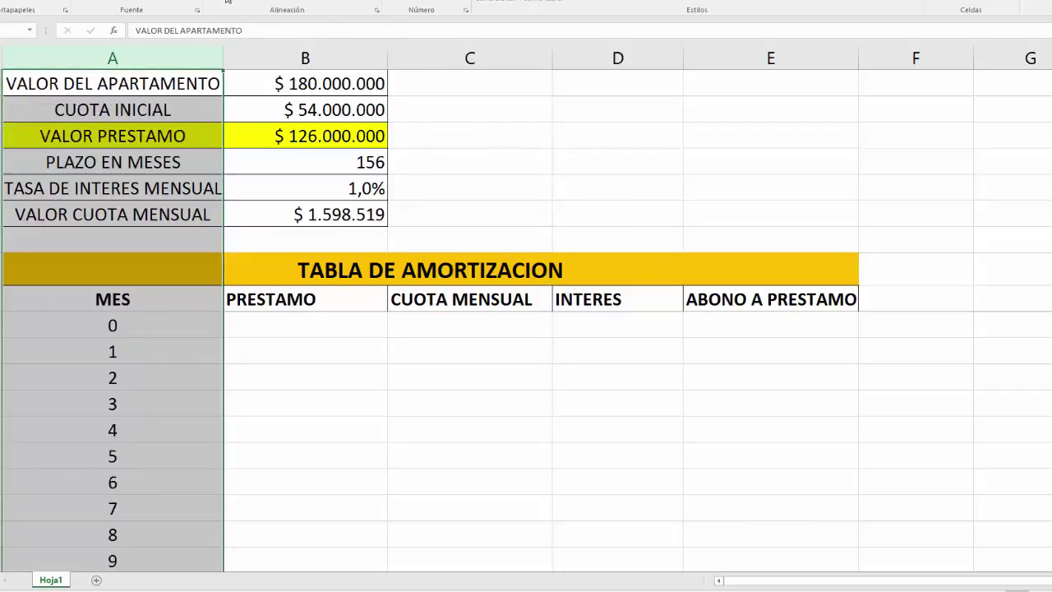
left_click(142, 360)
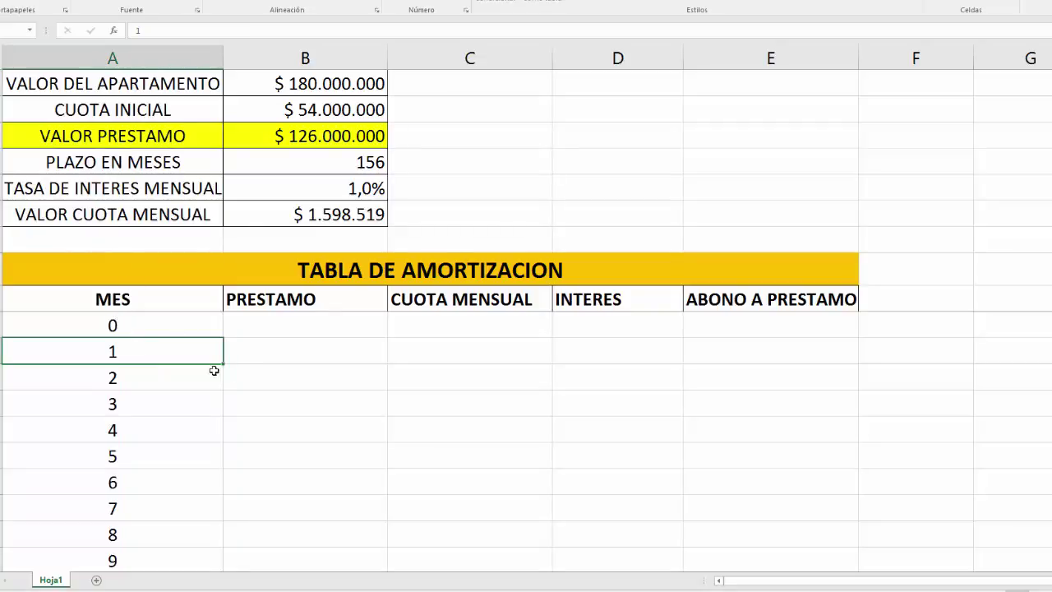
- Link month 0's PRESTAMO cell, B10, to the loan value with the formula =B3
left_click(254, 321)
left_click(275, 350)
left_click(255, 323)
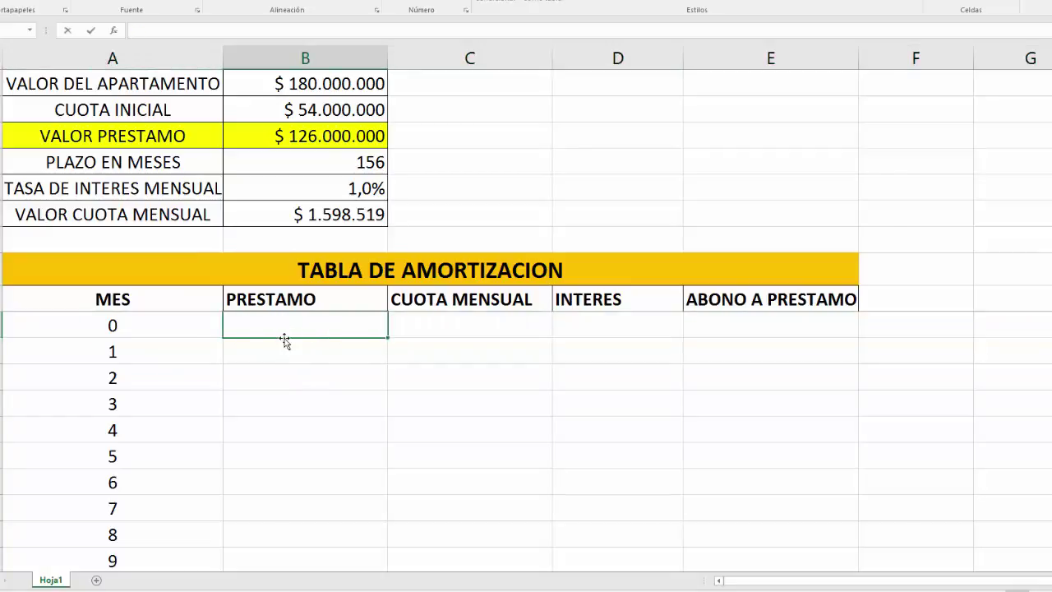
left_click(297, 138)
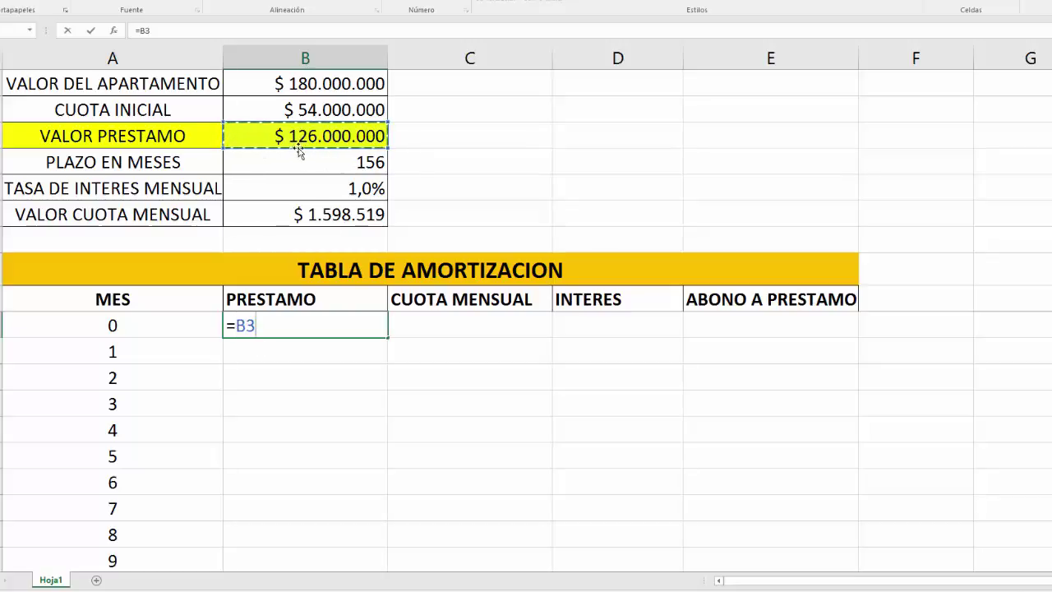
key("Return")
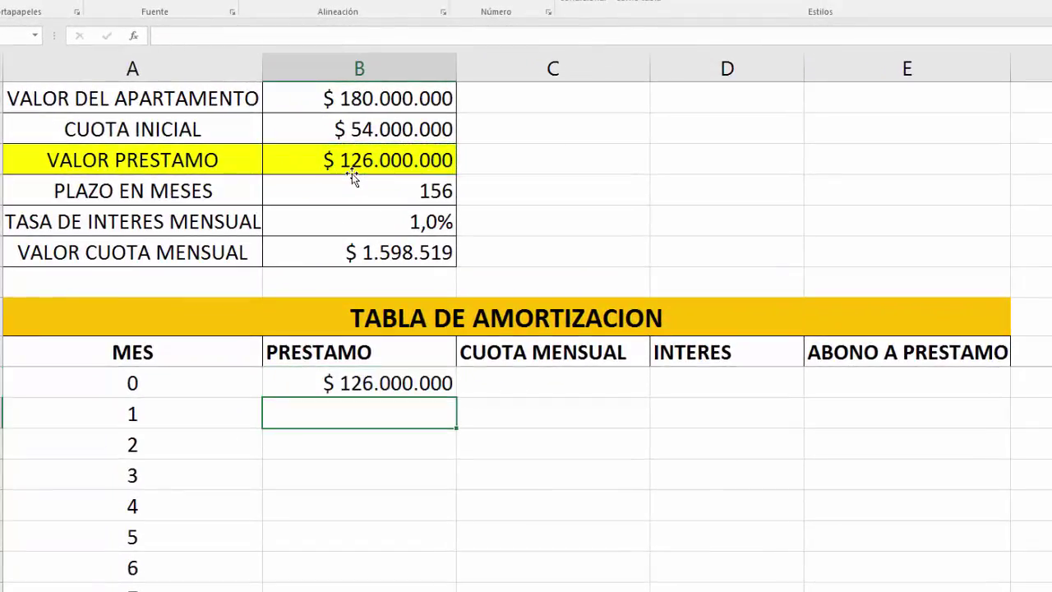
- Enter 0 for month 0 under CUOTA MENSUAL, INTERES and ABONO A PRESTAMO
left_click(505, 383)
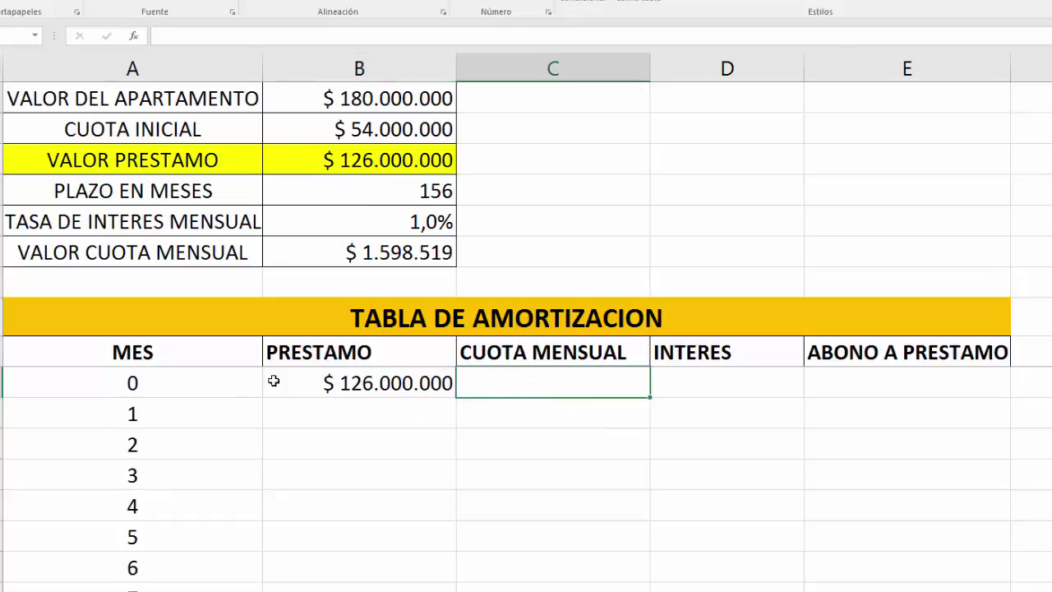
type("0")
key("Tab")
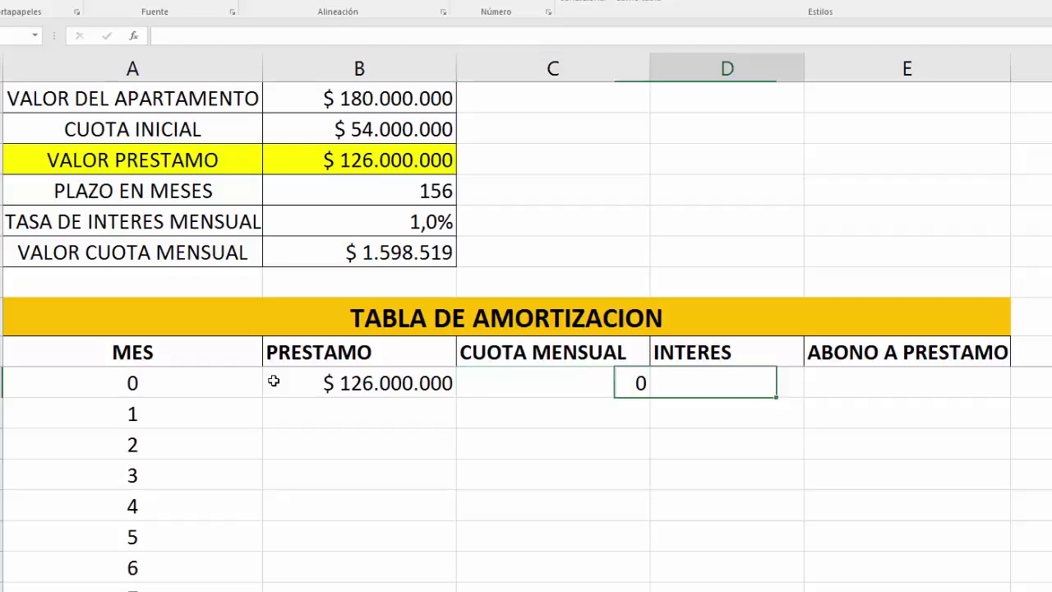
type("0")
key("Tab")
type("0")
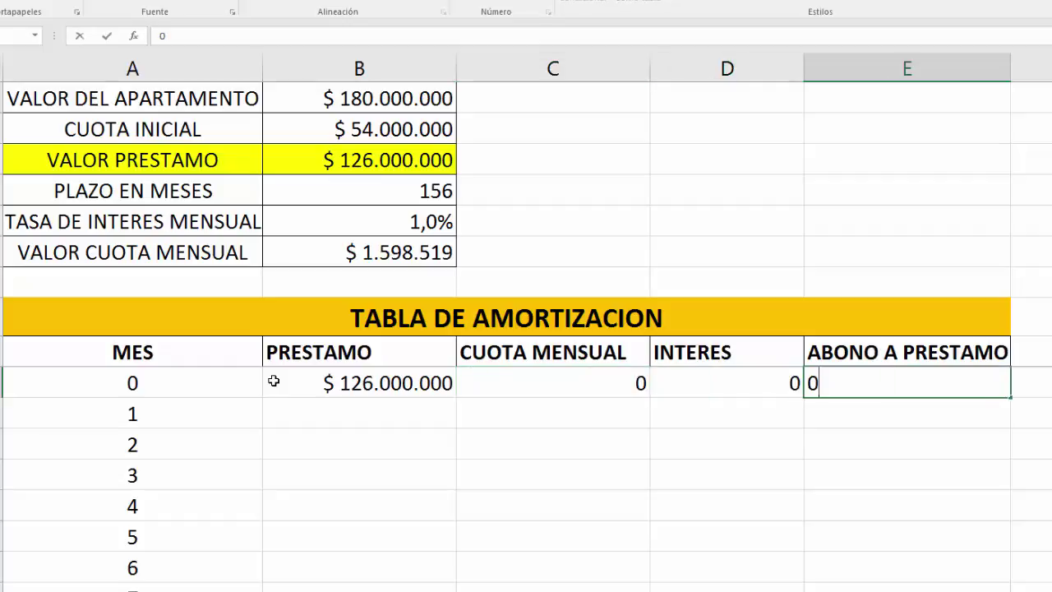
key("Tab")
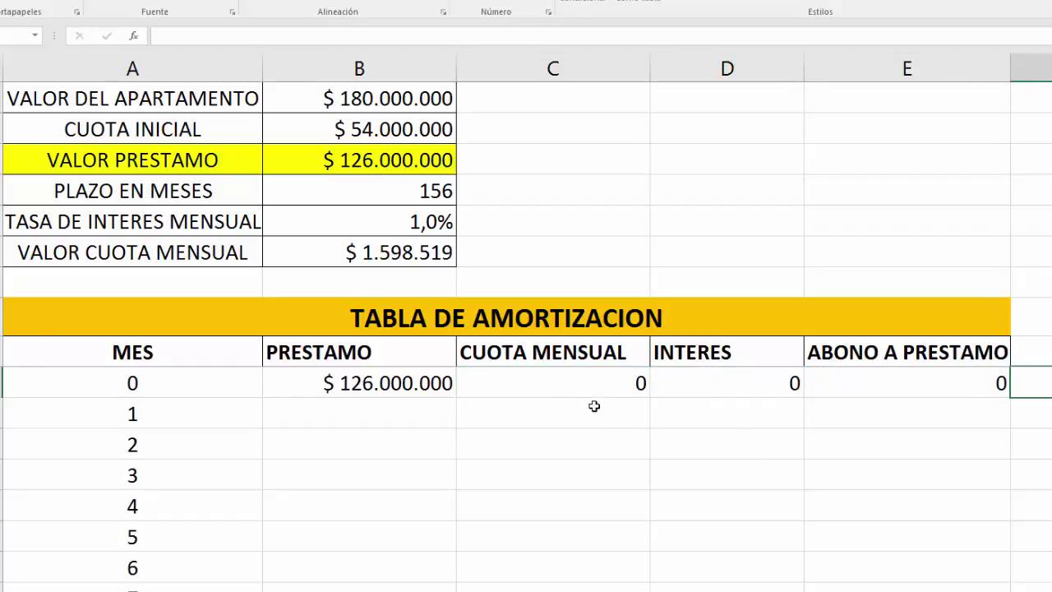
- Review month 0's entries in C10:E10 and the empty month 1 cells beneath them
left_click_drag(608, 384, 881, 371)
left_click(863, 411)
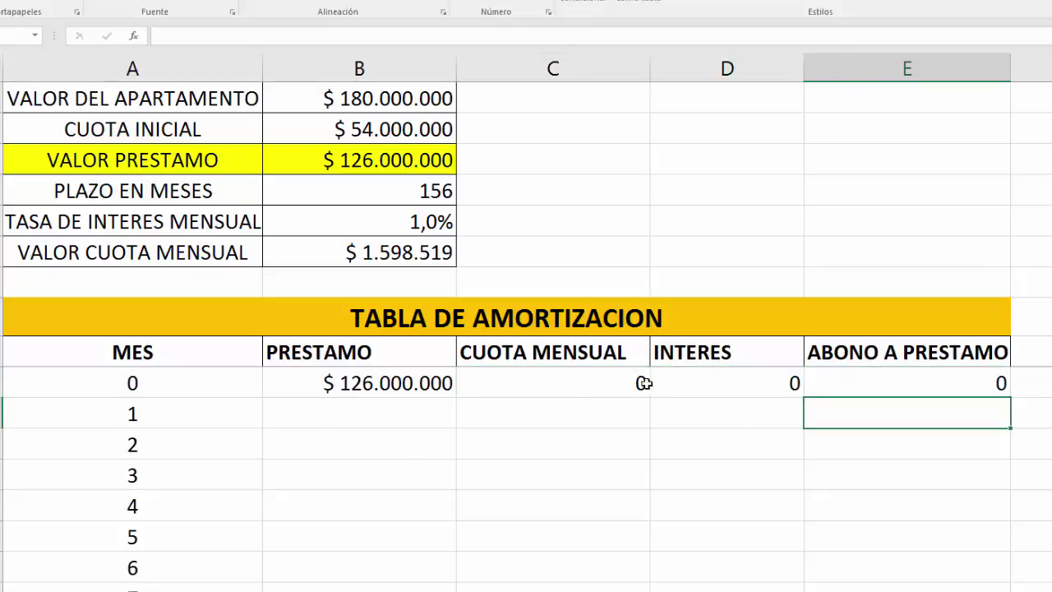
left_click_drag(579, 383, 861, 375)
left_click(371, 424)
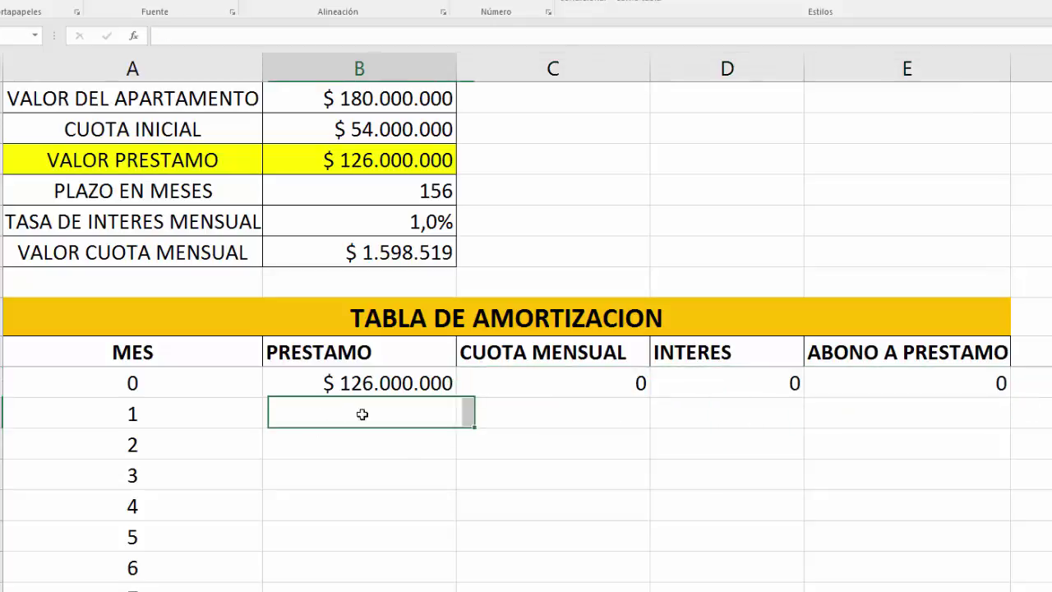
left_click(551, 423)
left_click(744, 425)
left_click(631, 418)
- Build month 1's INTERES formula in D11 by multiplying the month 0 loan balance by the monthly interest rate, =B10*B5
left_click(705, 416)
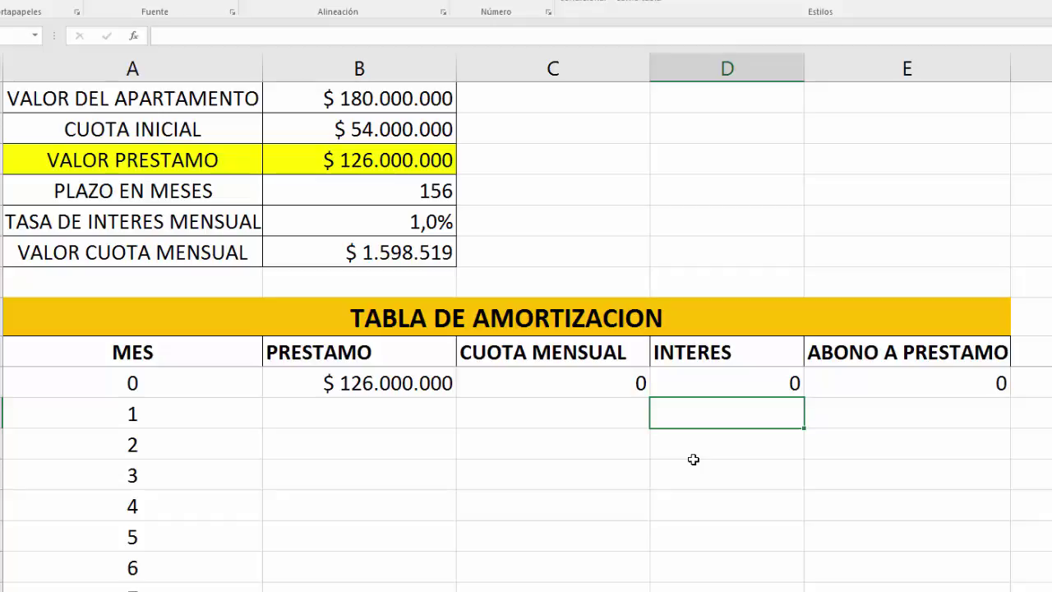
type("=")
left_click(340, 379)
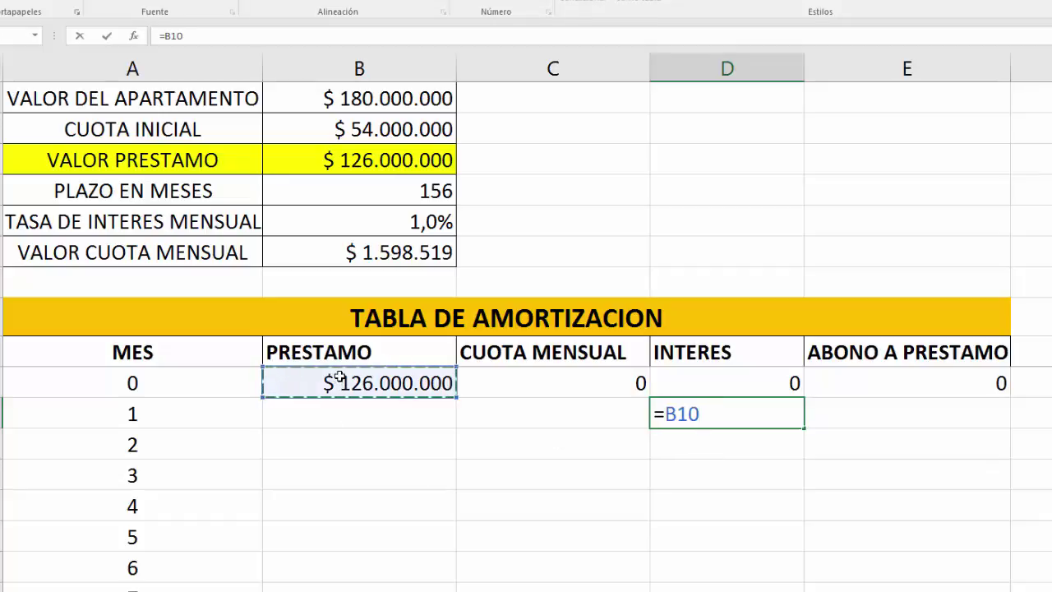
type("*")
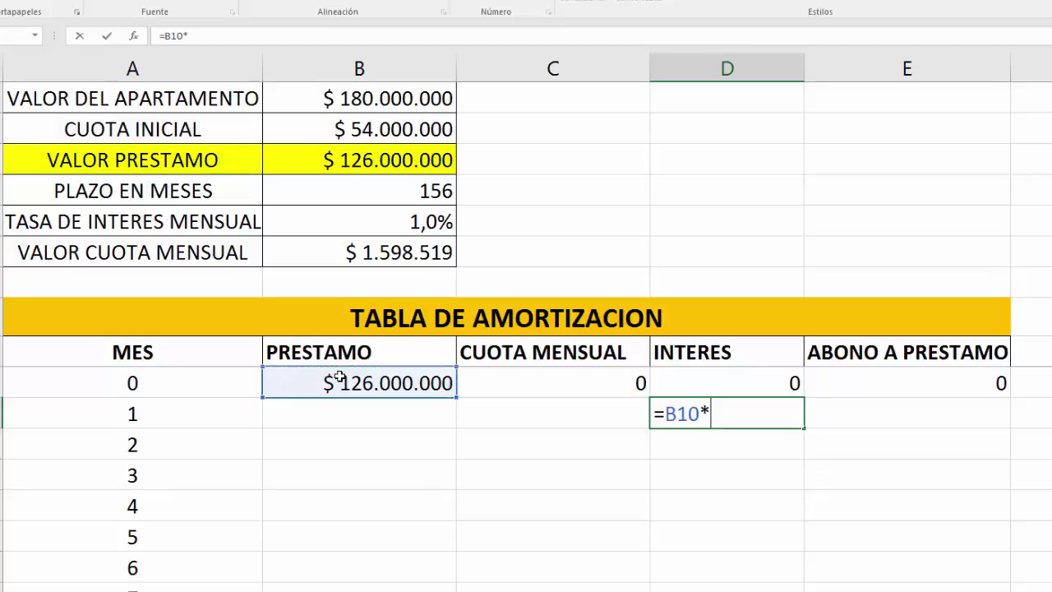
left_click(393, 224)
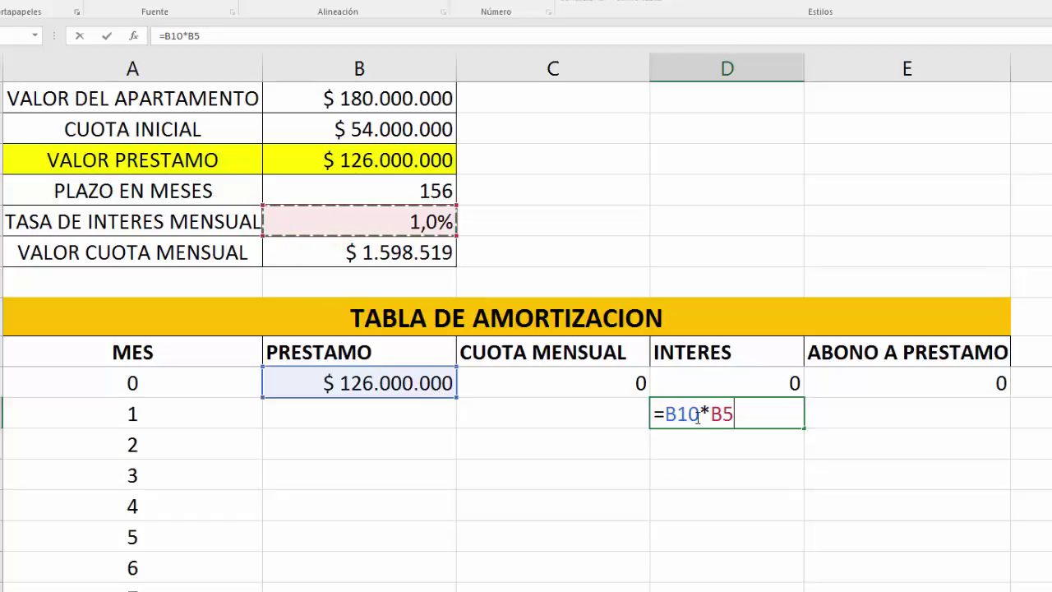
- Make the interest rate reference in D11 absolute, so the formula is =B10*$B$5, and accept it
left_click(727, 413)
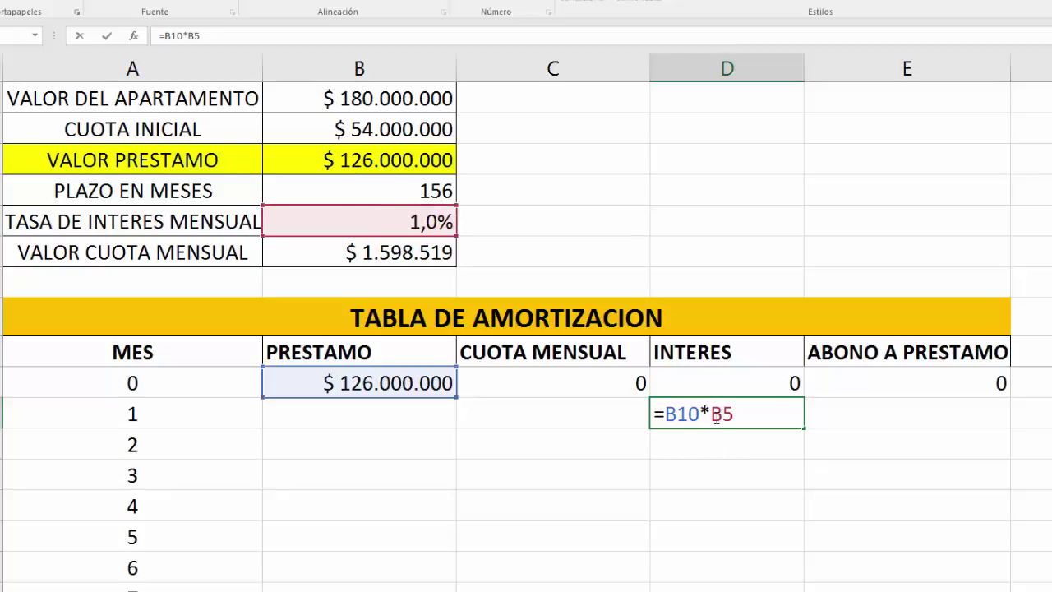
key("F4")
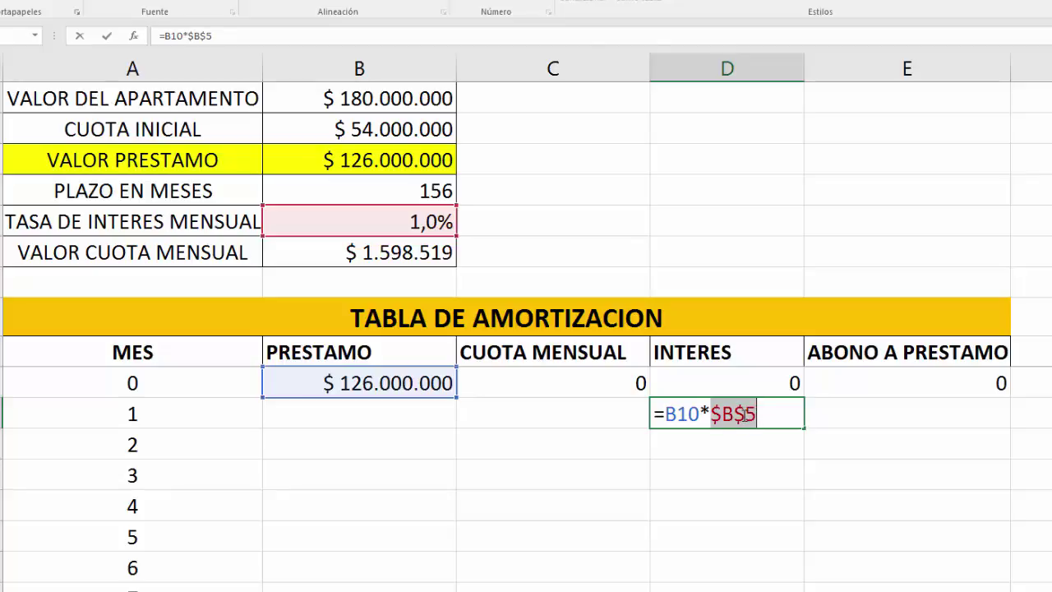
left_click(744, 414)
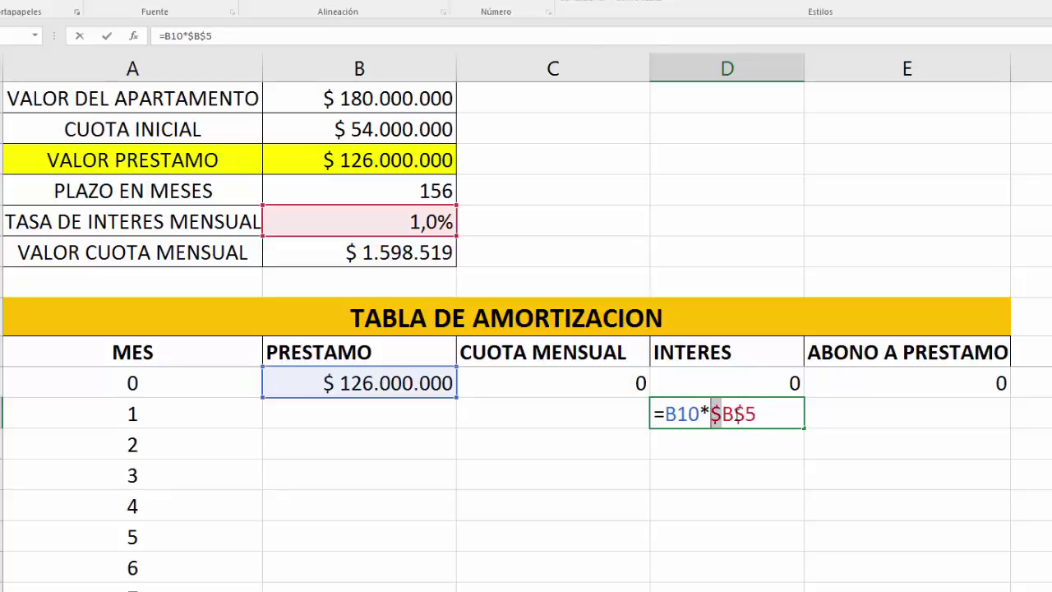
left_click_drag(760, 415, 762, 415)
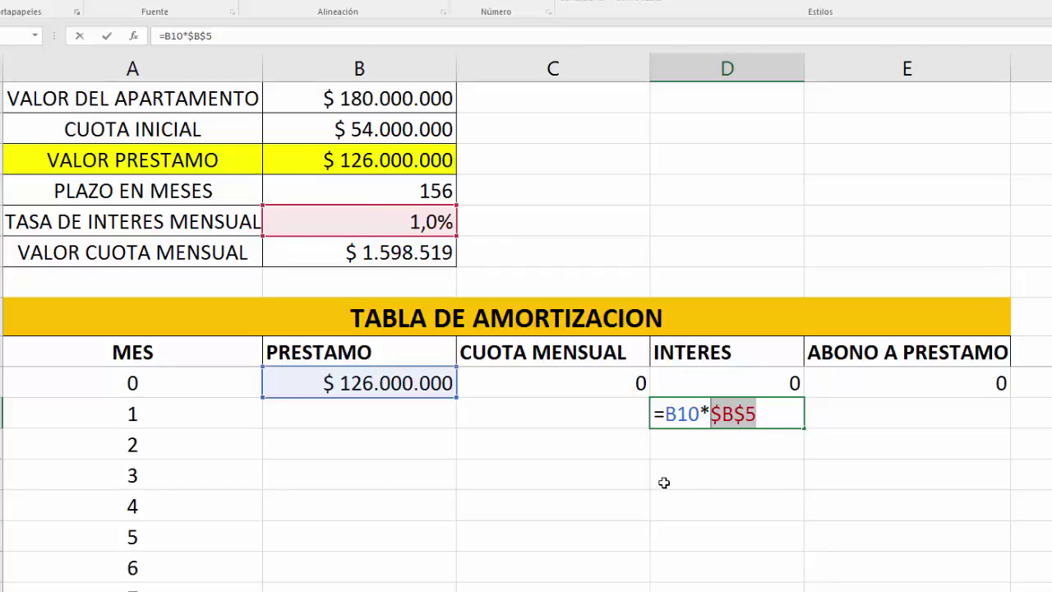
key("Return")
left_click(758, 415)
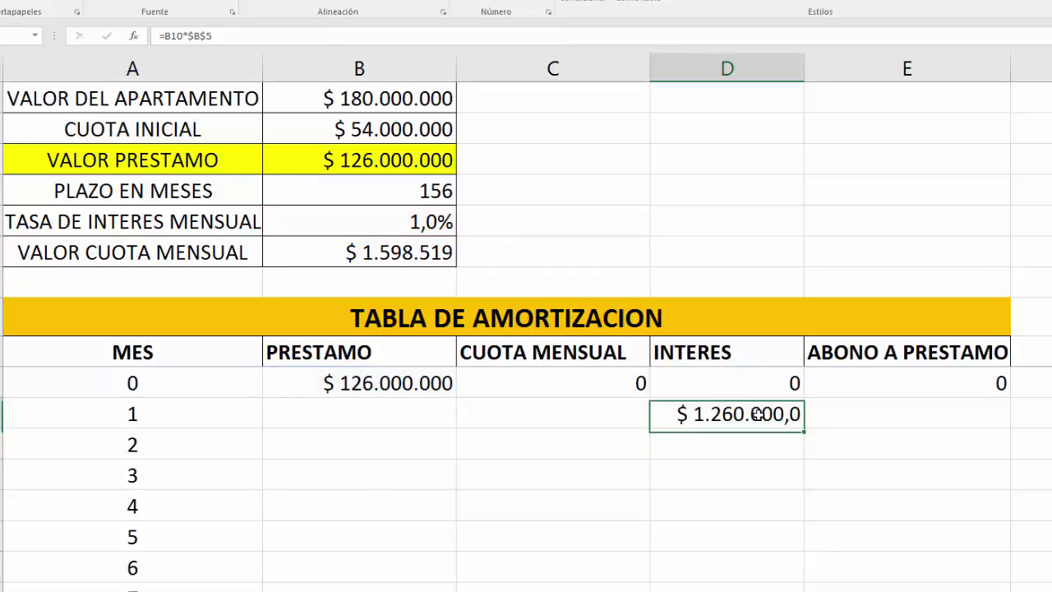
- Start month 1's CUOTA MENSUAL formula in C11 and consult the Cuota Fija fixed-payment passage in the Word exercise statement
left_click(374, 262)
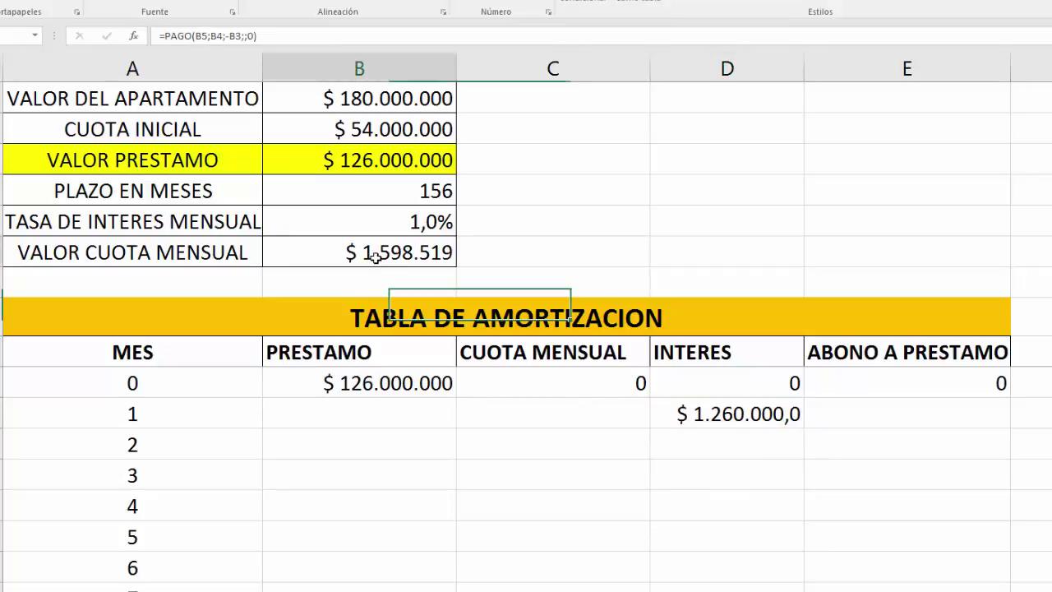
left_click(683, 414)
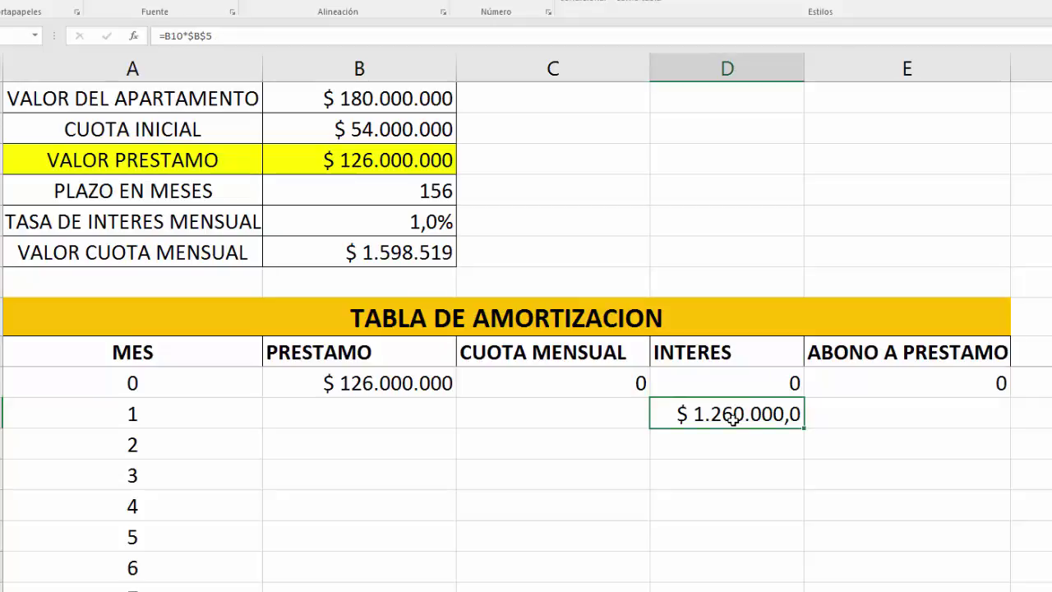
left_click(603, 417)
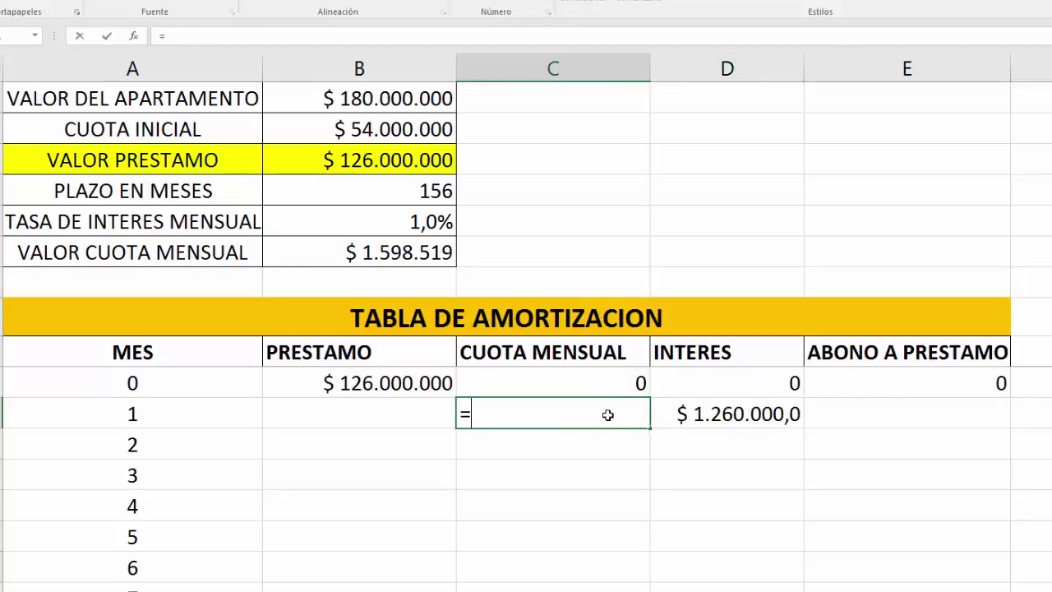
key("alt+Tab")
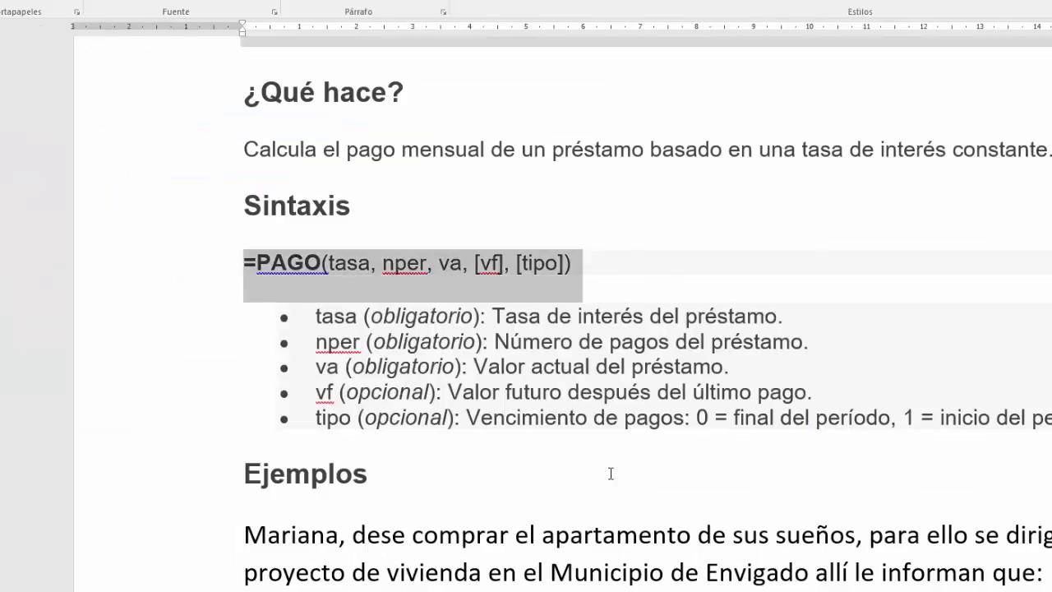
scroll(987, 360, "down", 7)
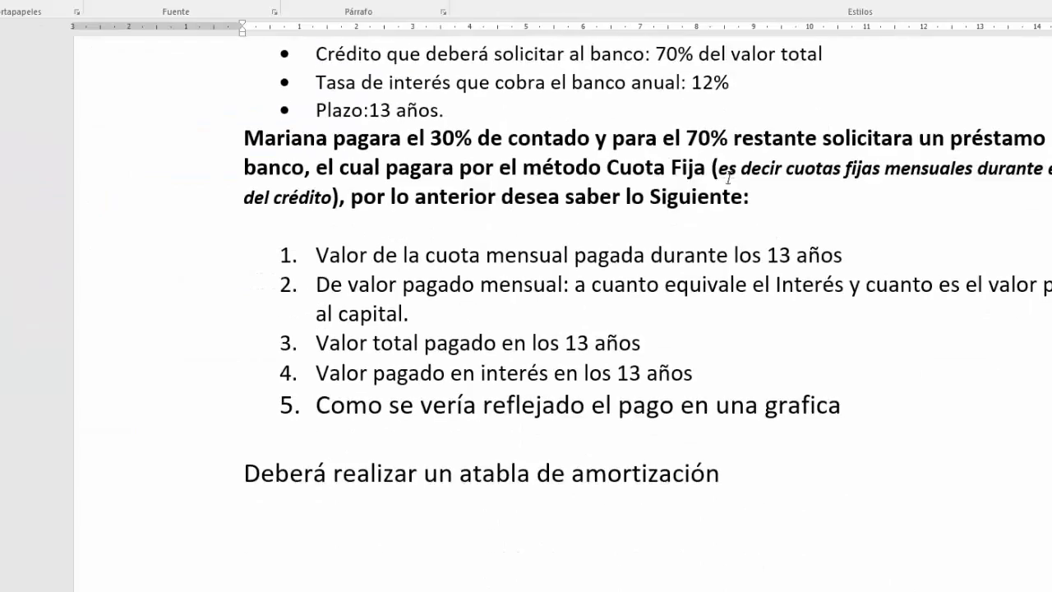
left_click_drag(610, 159, 323, 198)
key("alt+Tab")
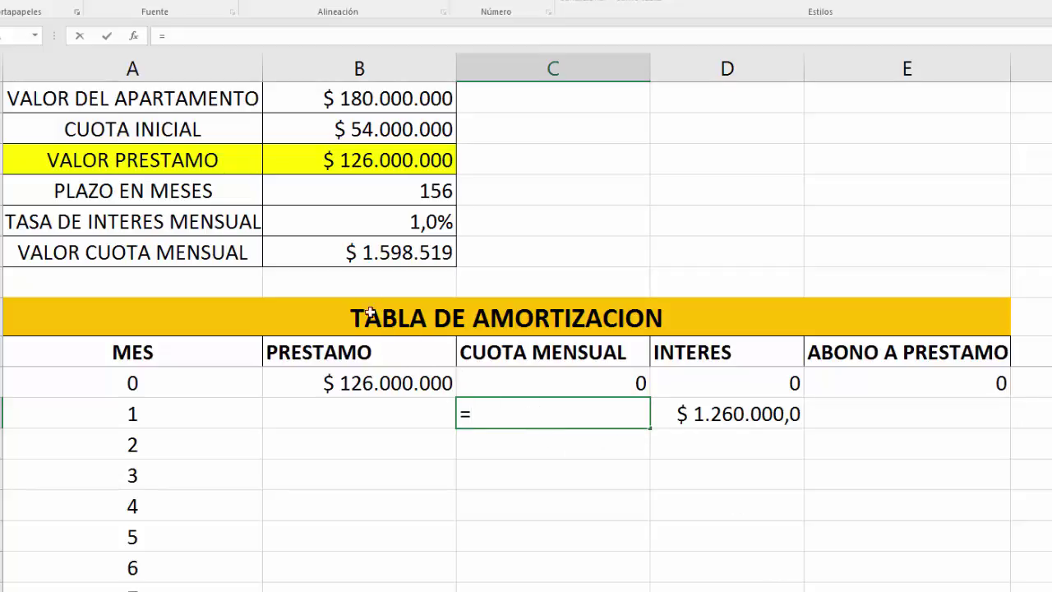
- Complete the C11 formula with an absolute reference to VALOR CUOTA MENSUAL, =$B$6, and accept it
left_click(375, 255)
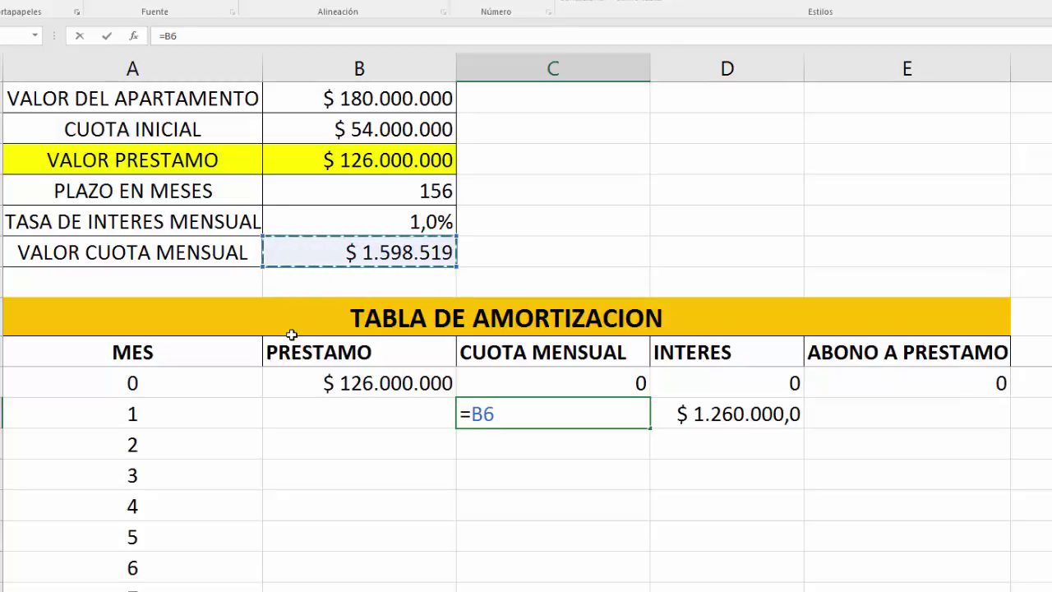
key("F4")
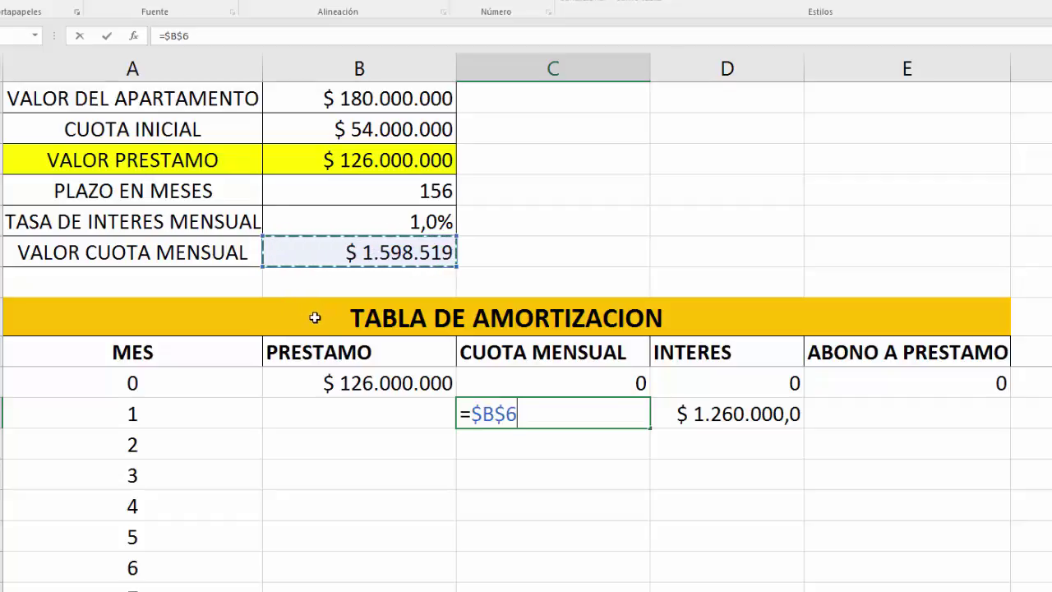
key("Return")
left_click(631, 415)
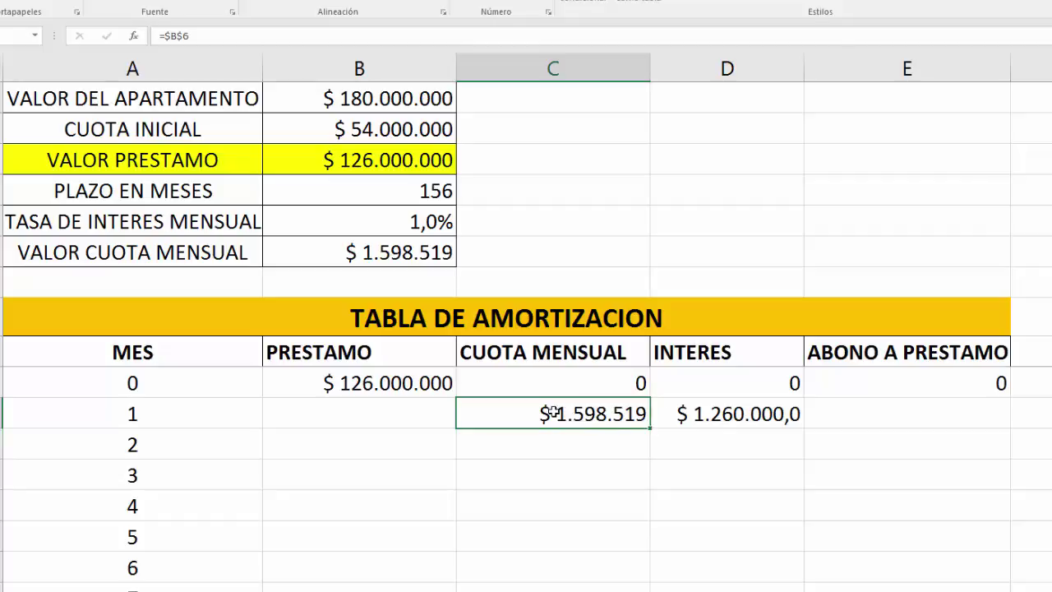
- Switch to the Word statement, reread question 2 on splitting the monthly payment into interest and capital, and return to the Excel table
left_click(692, 418)
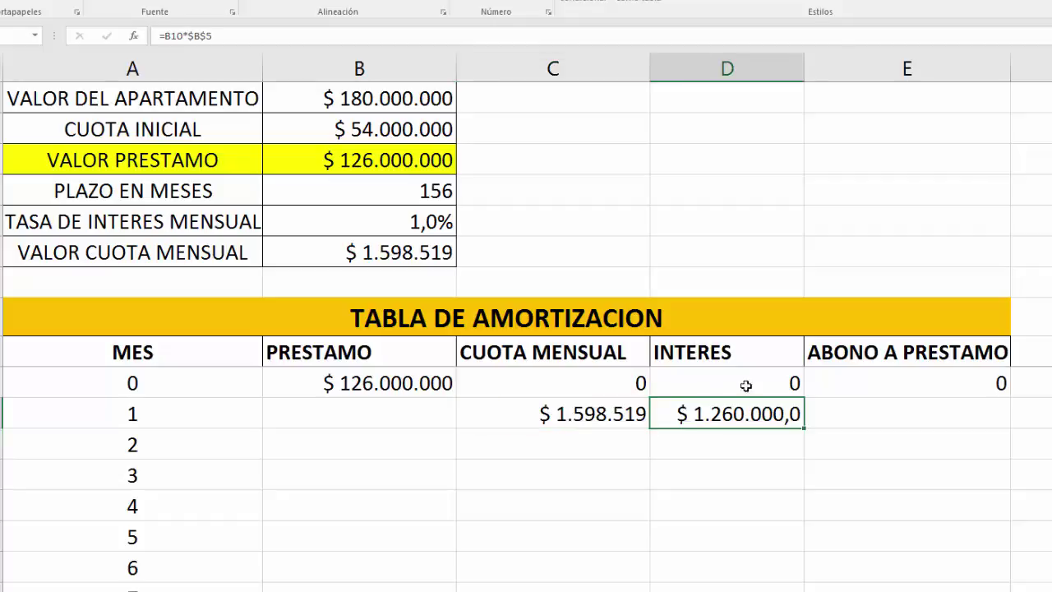
left_click(857, 413)
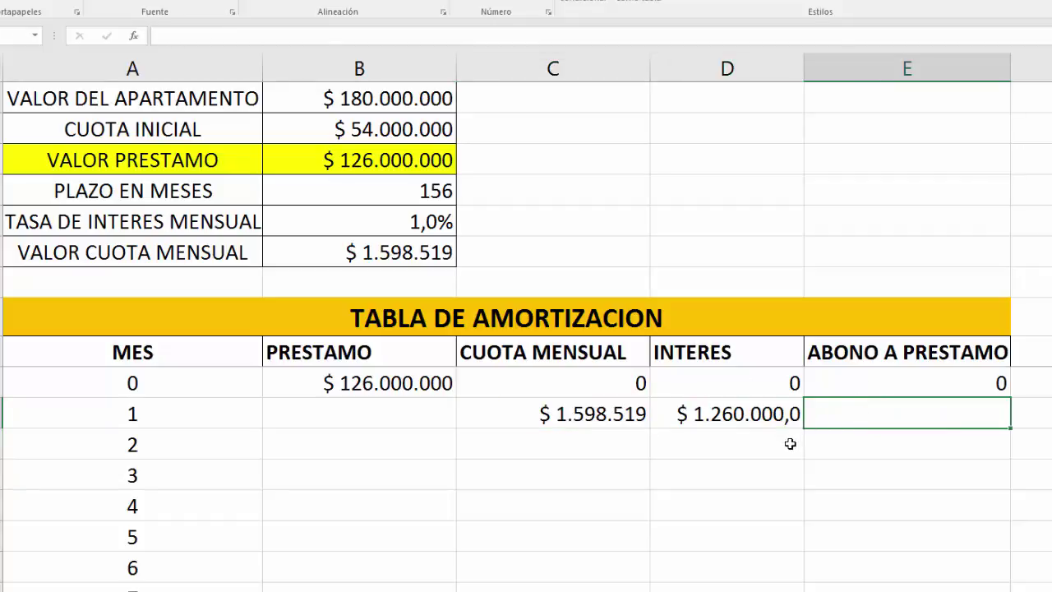
key("alt+Tab")
left_click(519, 448)
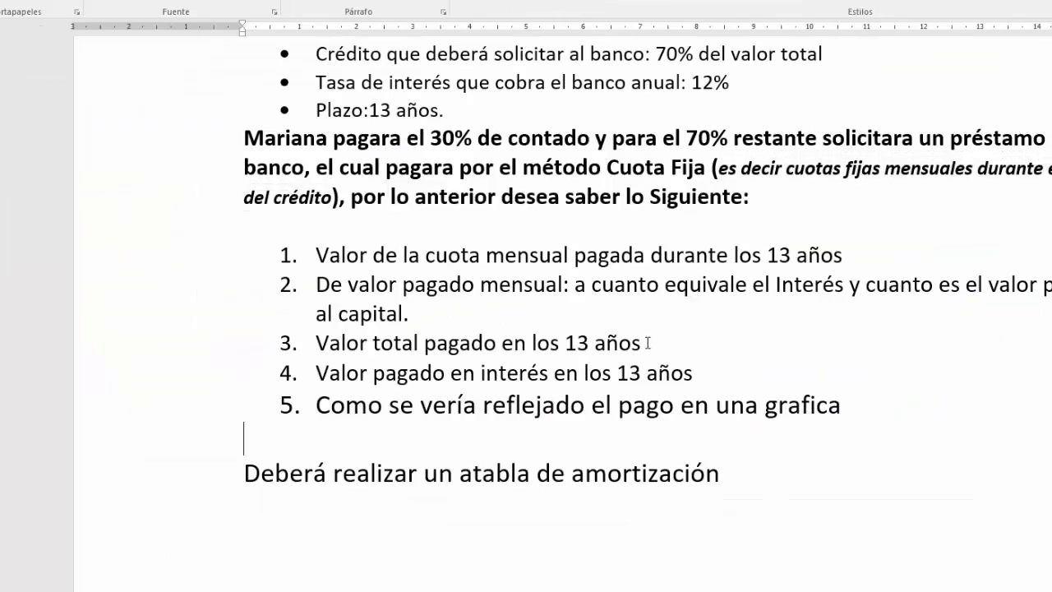
left_click(587, 374)
left_click_drag(578, 287, 416, 312)
key("alt+Tab")
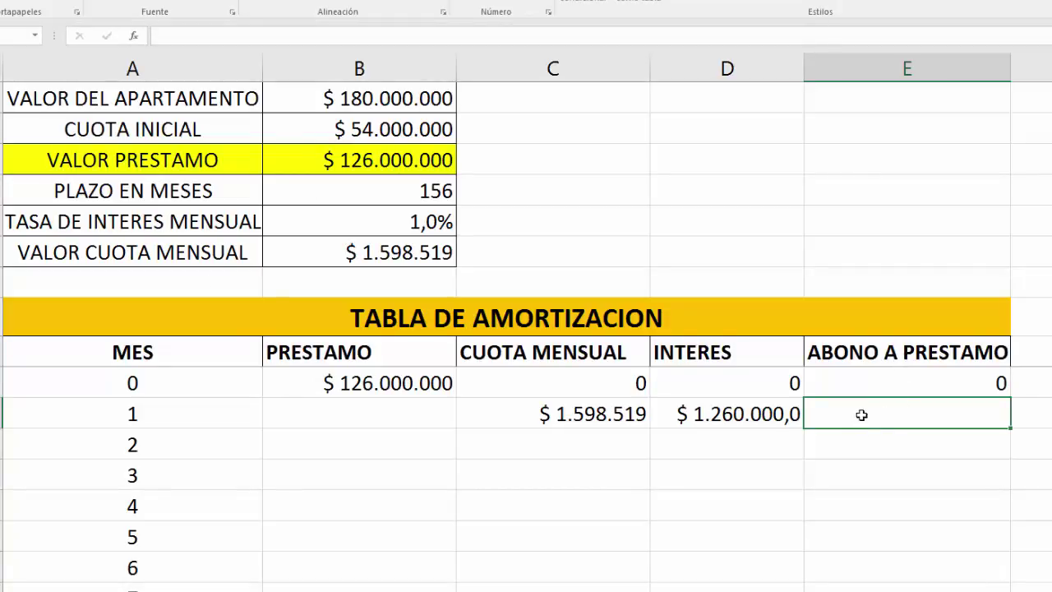
- Calculate month 1's ABONO A PRESTAMO in E11 as the monthly payment minus the interest, =C11-D11, and review the related cells
type("=")
left_click(563, 414)
type("-")
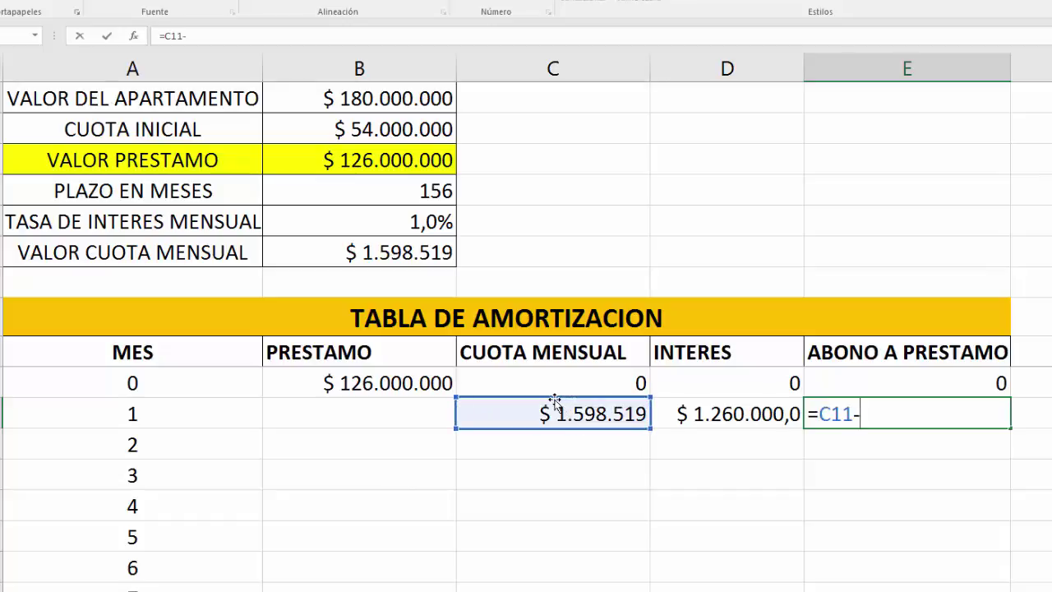
left_click(700, 414)
key("Return")
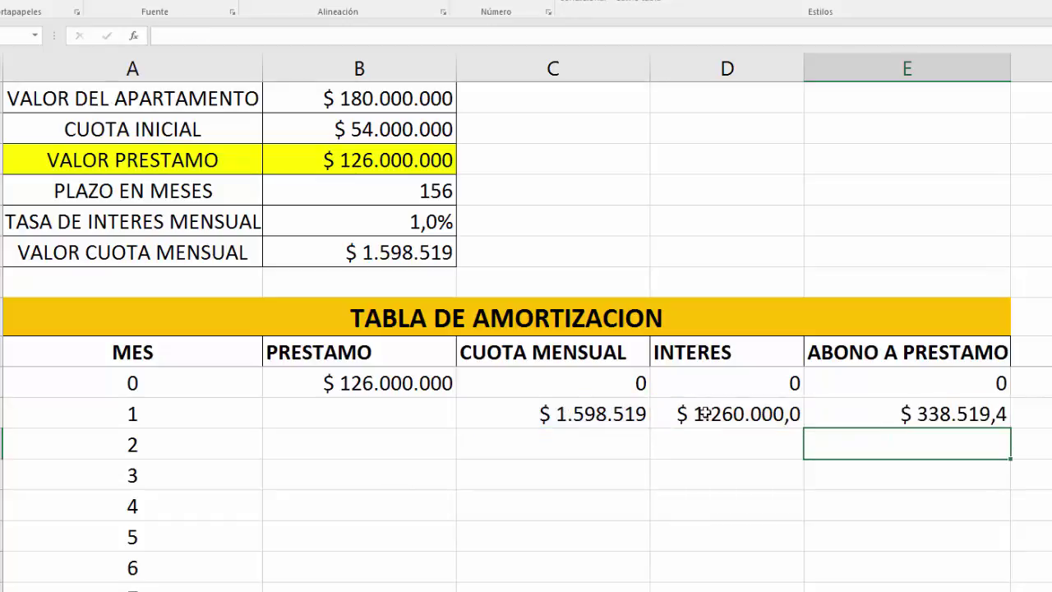
left_click(946, 415)
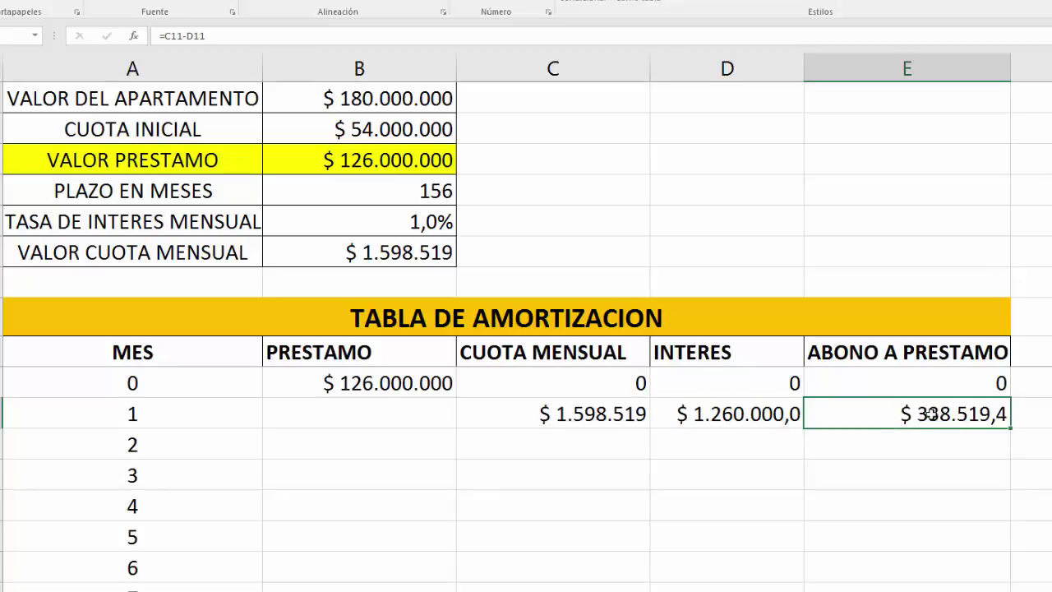
left_click(378, 258)
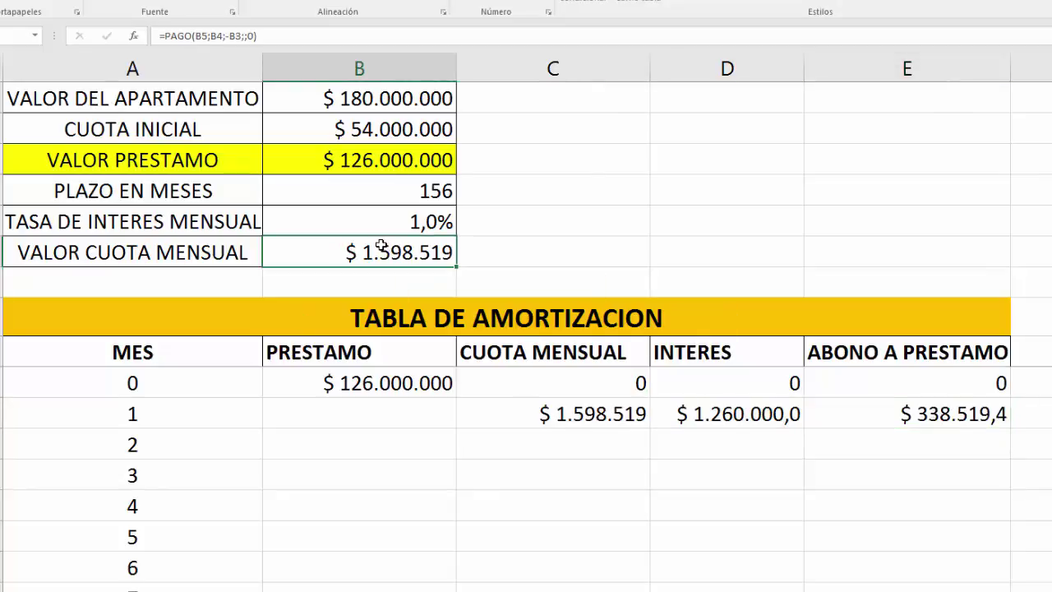
left_click(914, 413)
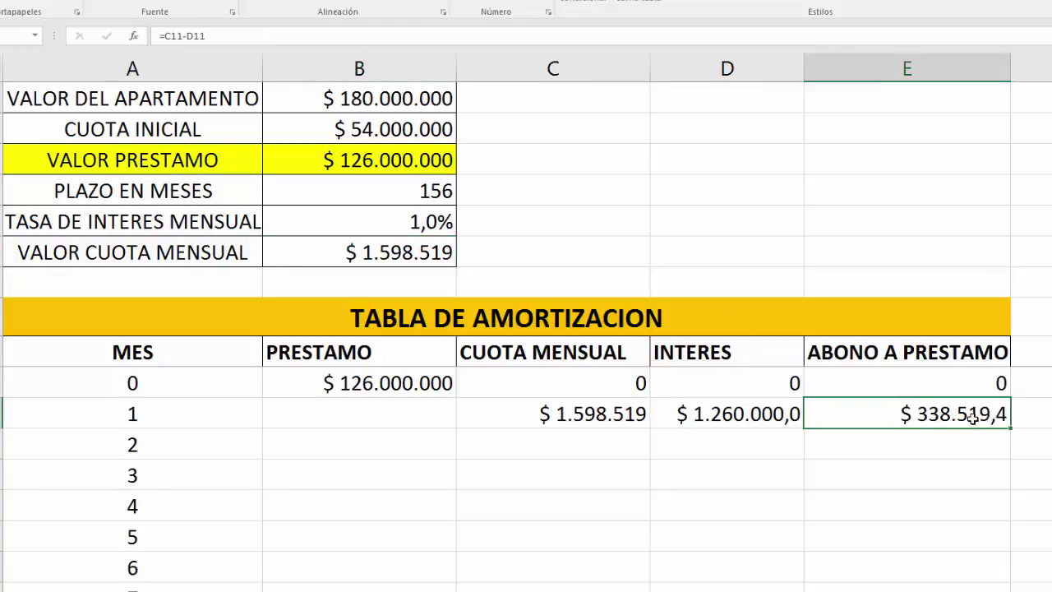
left_click(723, 423)
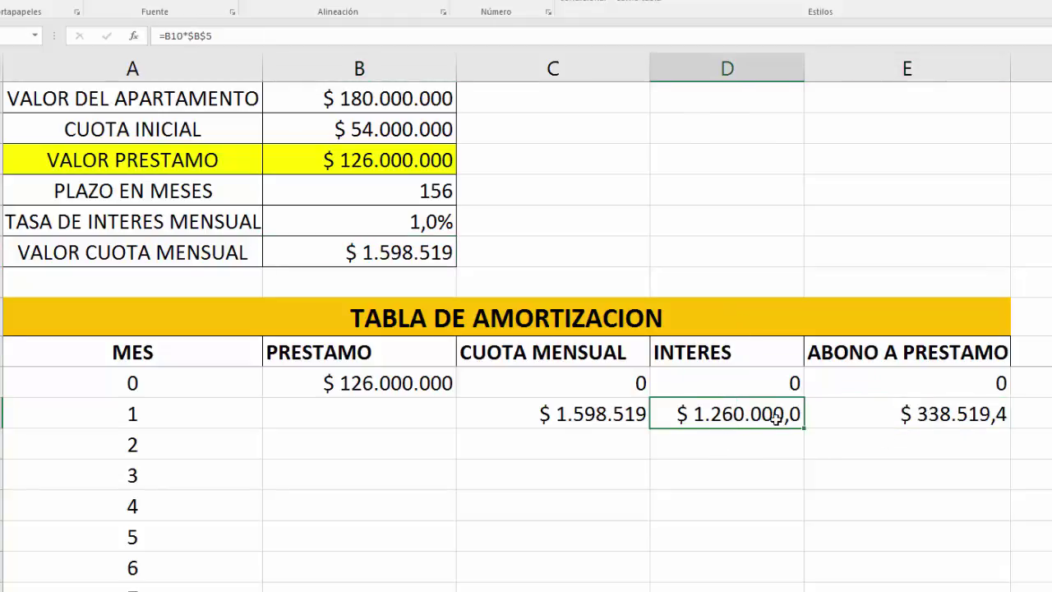
- Calculate month 1's PRESTAMO balance in B11 by subtracting month 1's loan repayment from the month 0 balance, =B10-E11
left_click(396, 418)
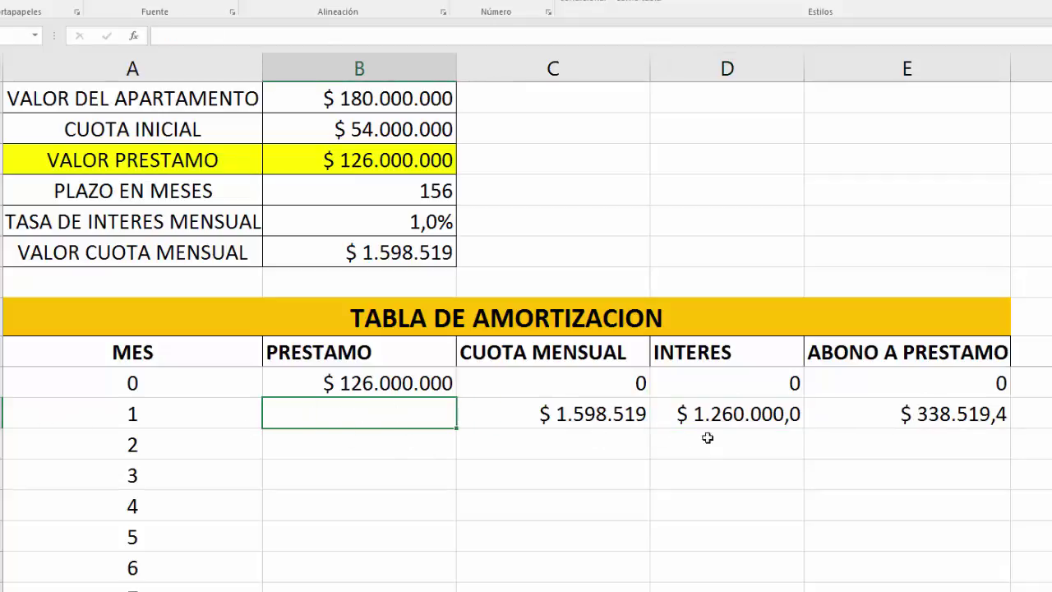
left_click(615, 425)
left_click(353, 425)
type("=")
left_click(371, 382)
type("-")
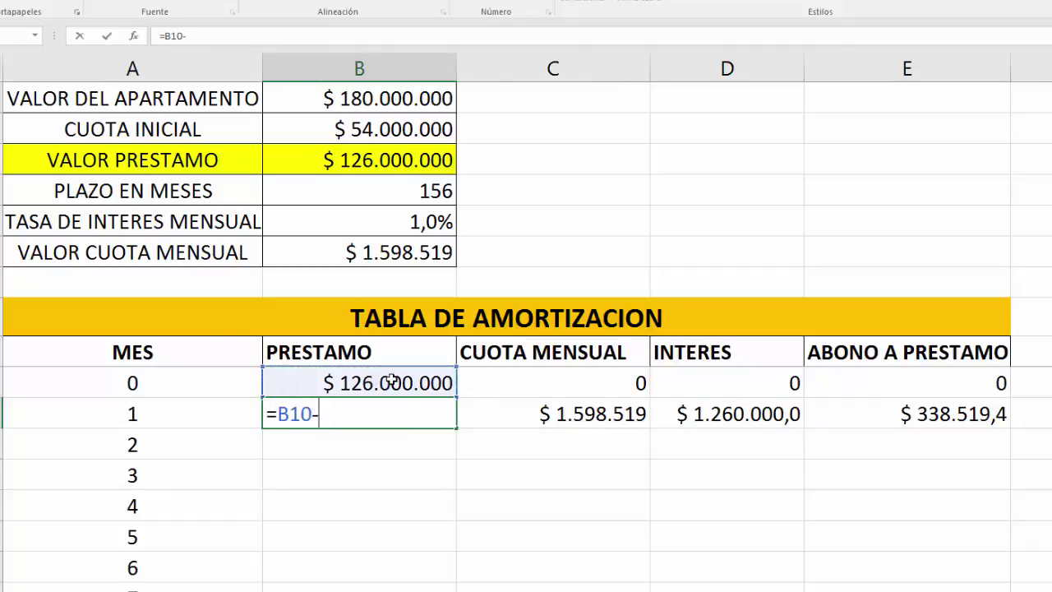
left_click(939, 419)
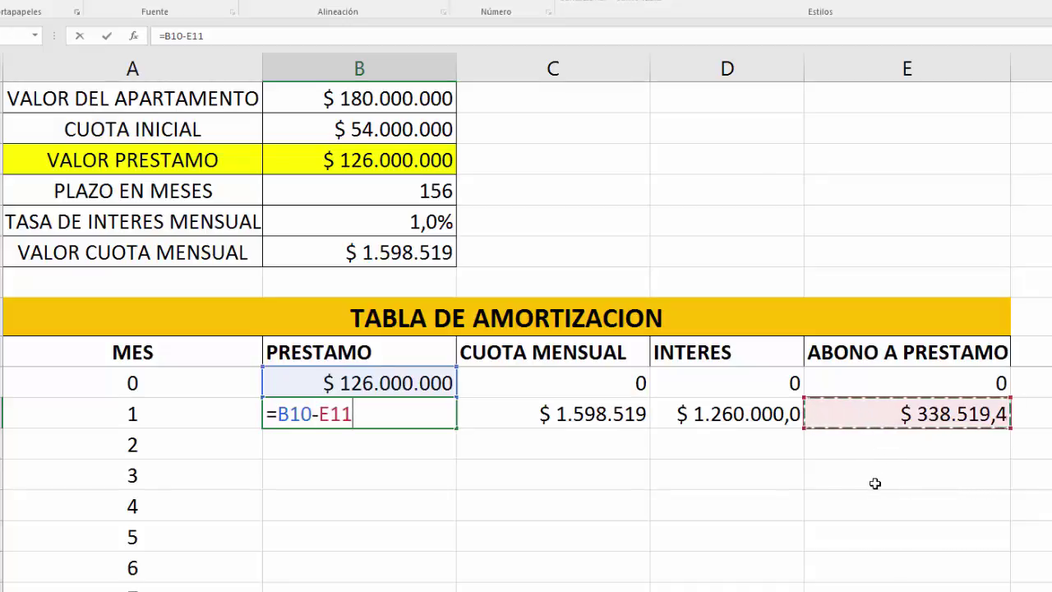
key("Return")
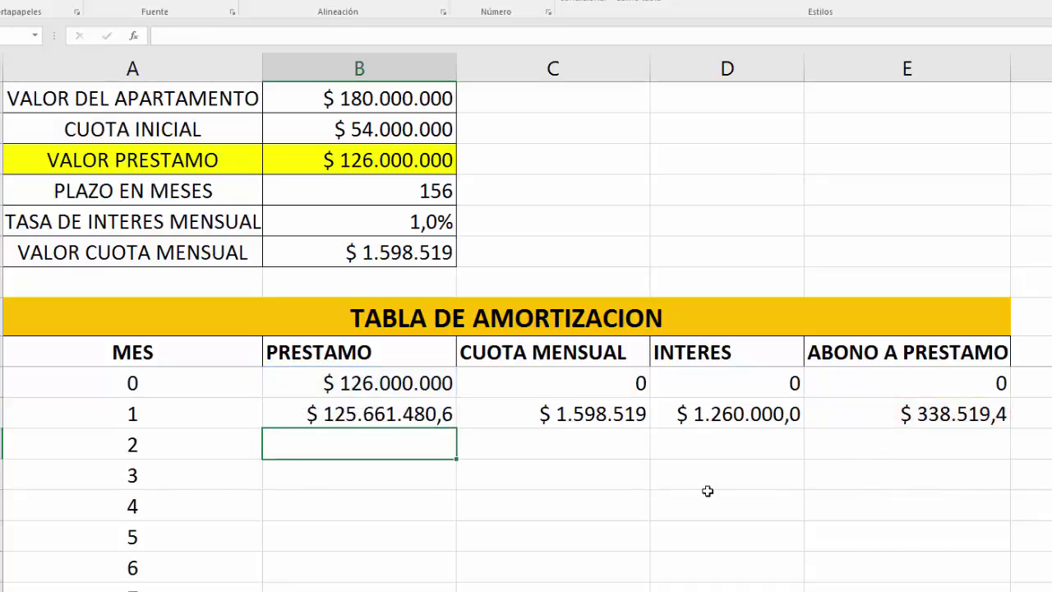
left_click(339, 421)
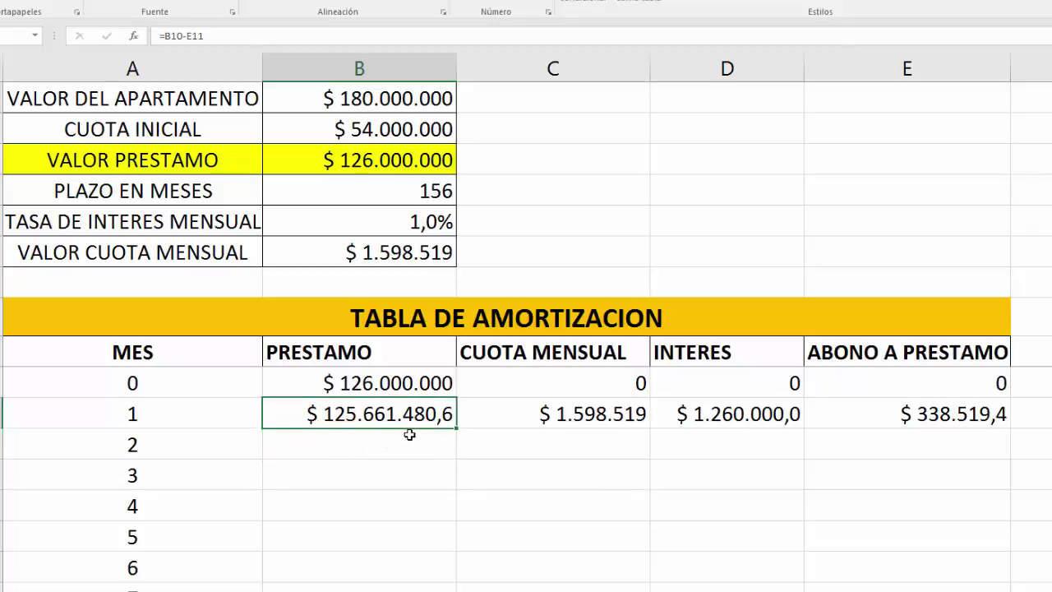
- Remove the decimal place from month 1's PRESTAMO, ABONO A PRESTAMO and INTERES amounts in B11, E11 and D11
left_click_drag(422, 442, 428, 415)
left_click(555, 4)
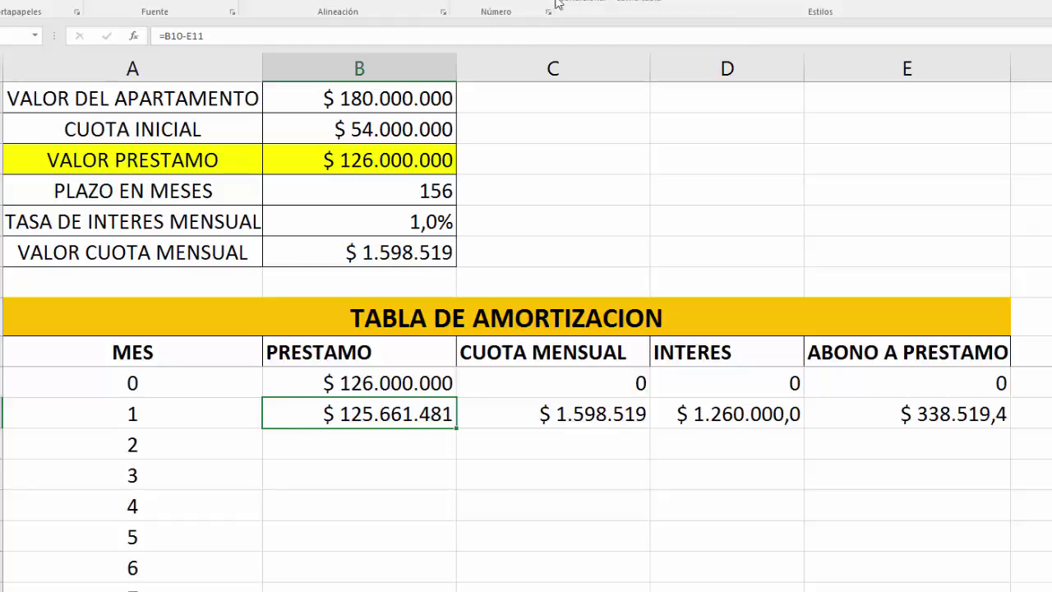
left_click(961, 413)
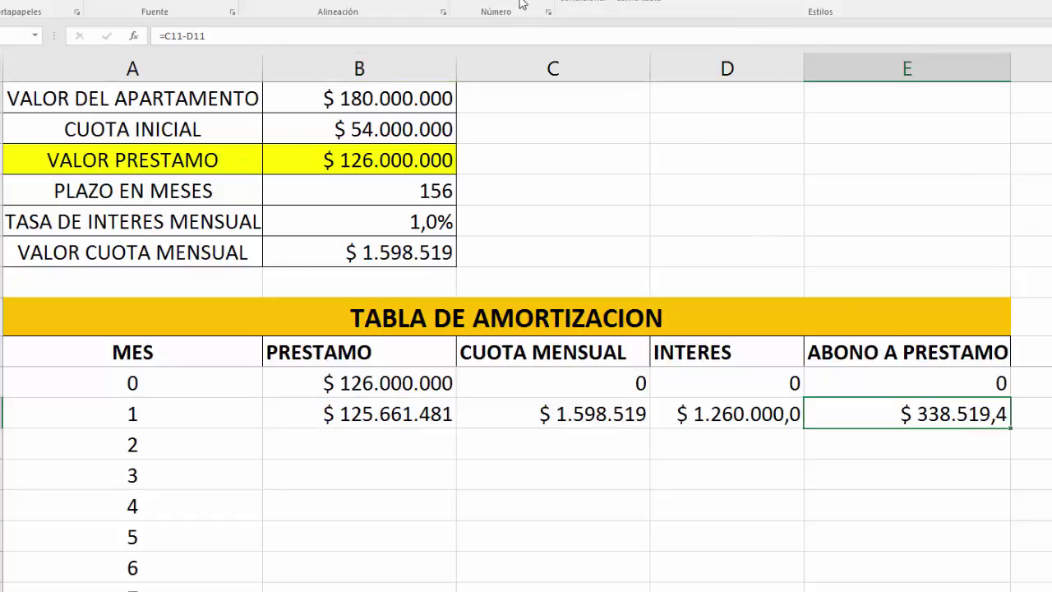
left_click(545, 3)
left_click(577, 485)
left_click(712, 415)
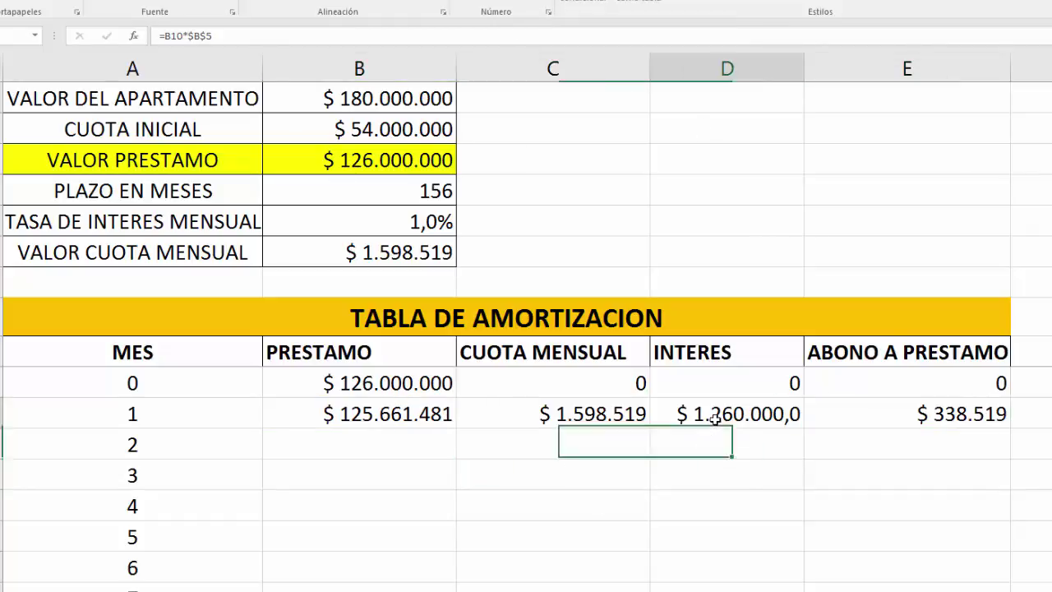
left_click(547, 4)
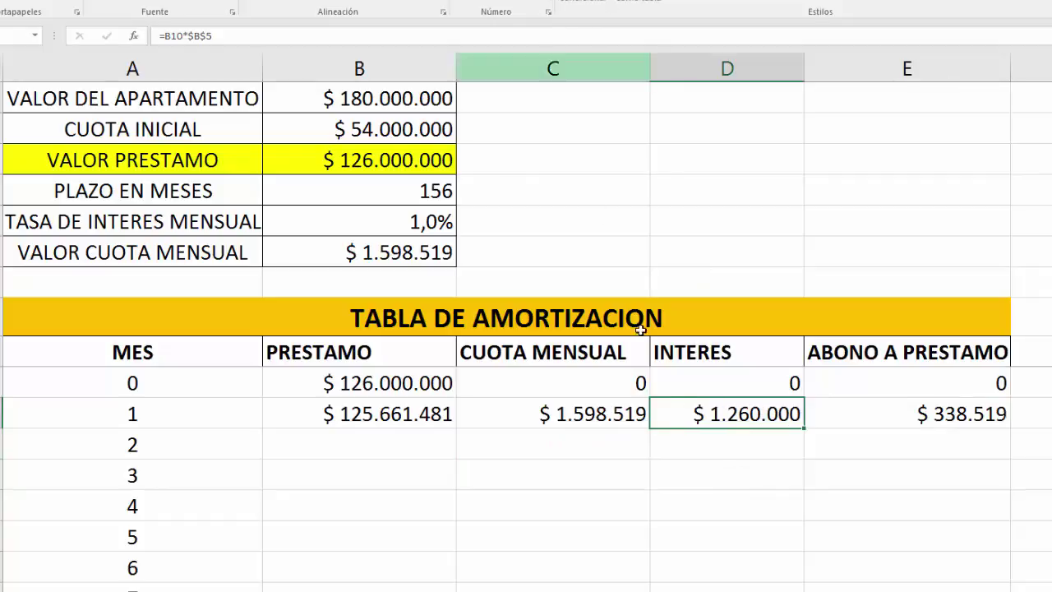
left_click(691, 441)
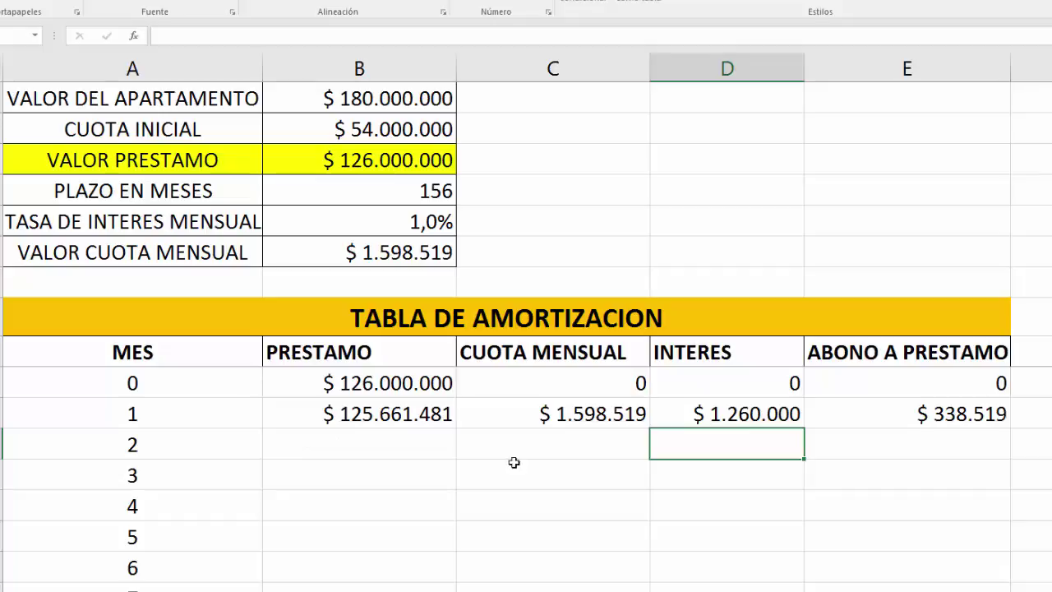
- Review month 1's amounts, the initial loan balance in B10 and the term in months, and look through the table down to month 156
left_click_drag(382, 417, 933, 406)
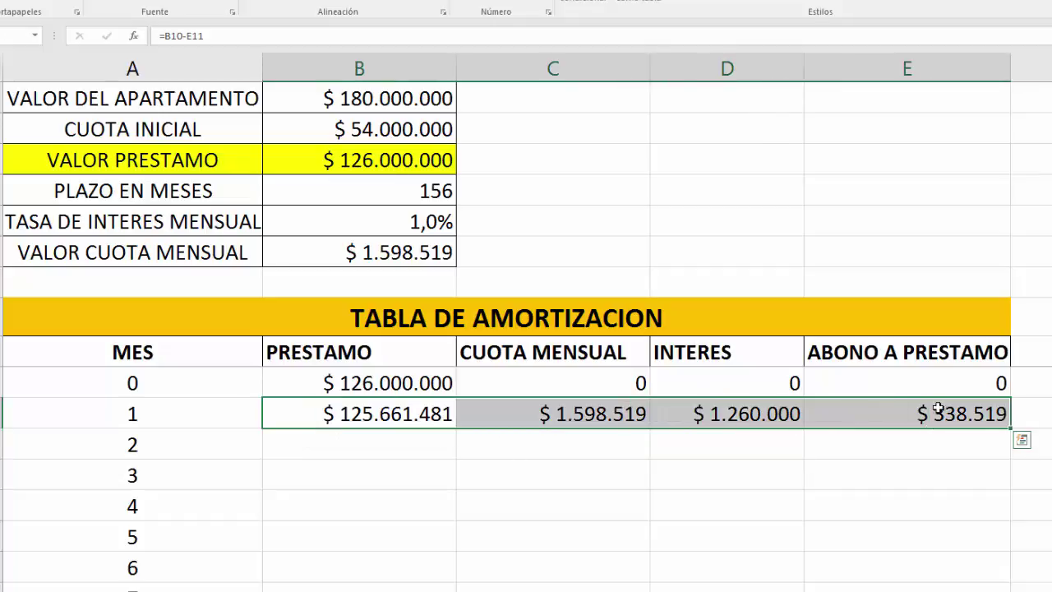
left_click(965, 531)
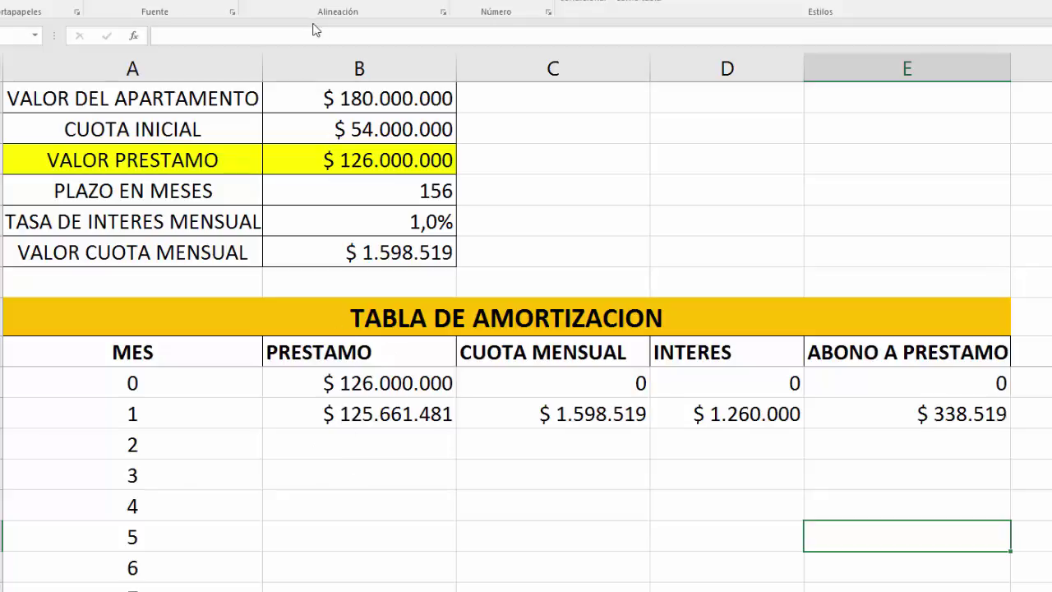
left_click(329, 74)
left_click(336, 436)
left_click(348, 359)
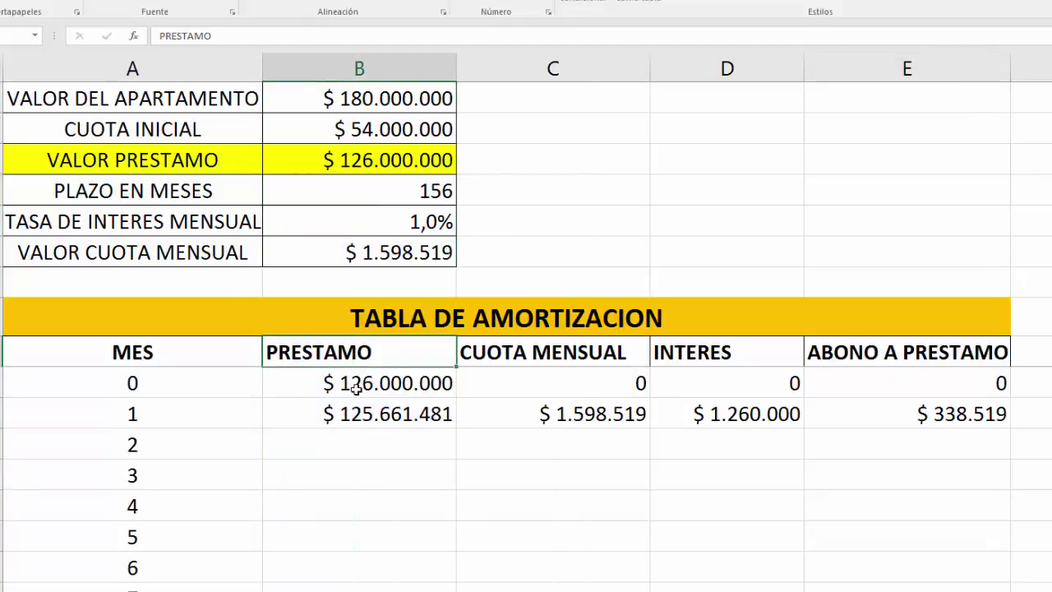
left_click(356, 393)
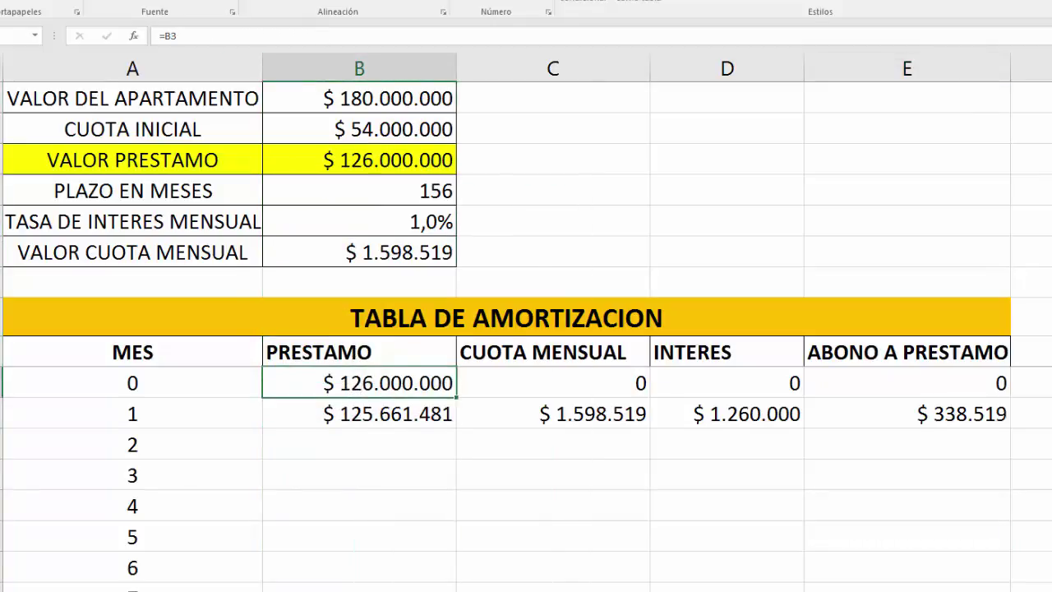
scroll(554, 162, "down", 2)
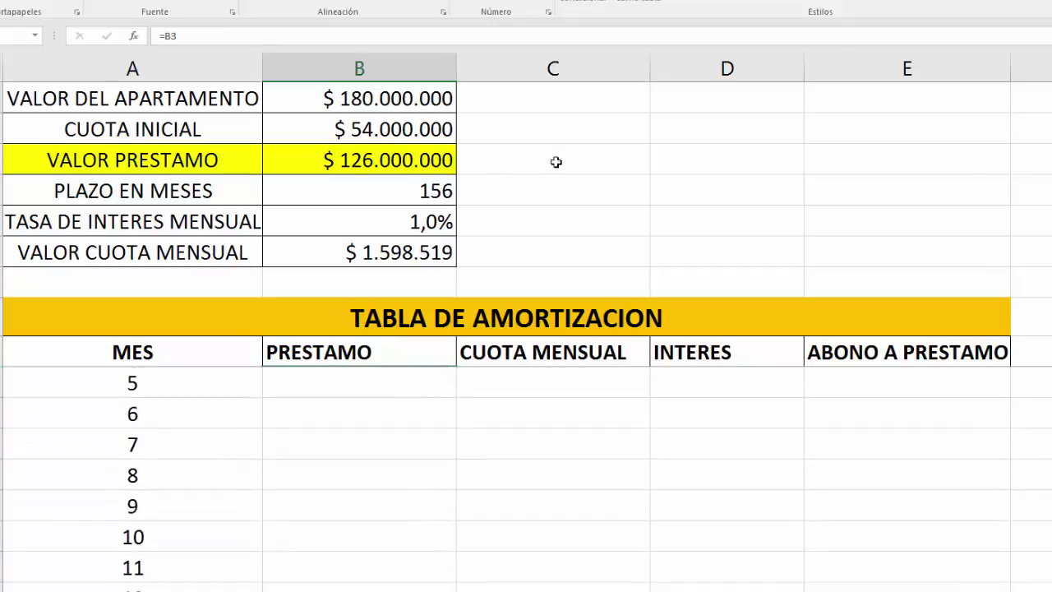
left_click(426, 189)
scroll(526, 477, "down", 20)
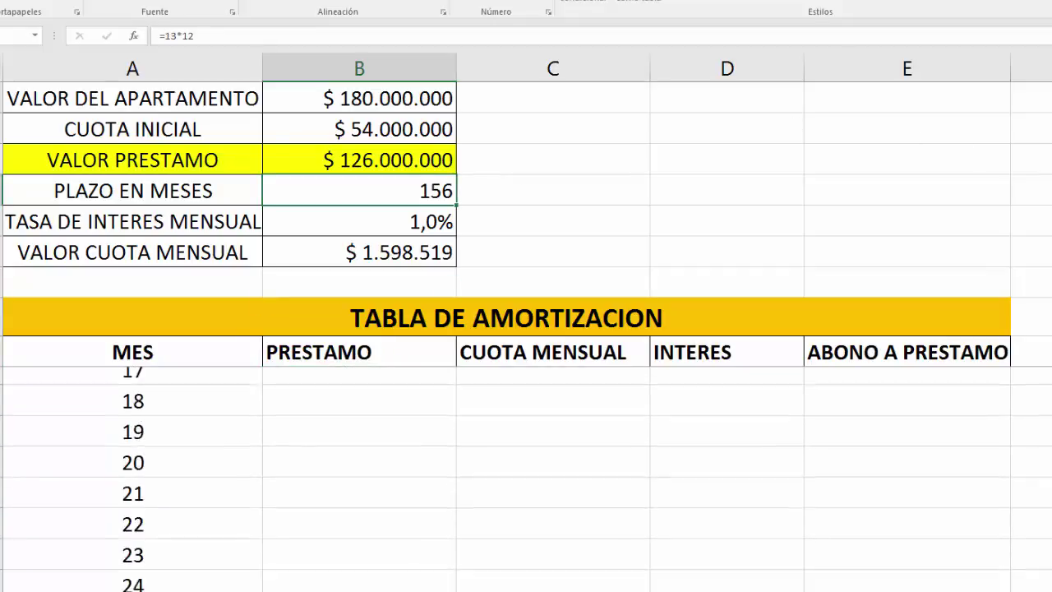
scroll(526, 476, "down", 20)
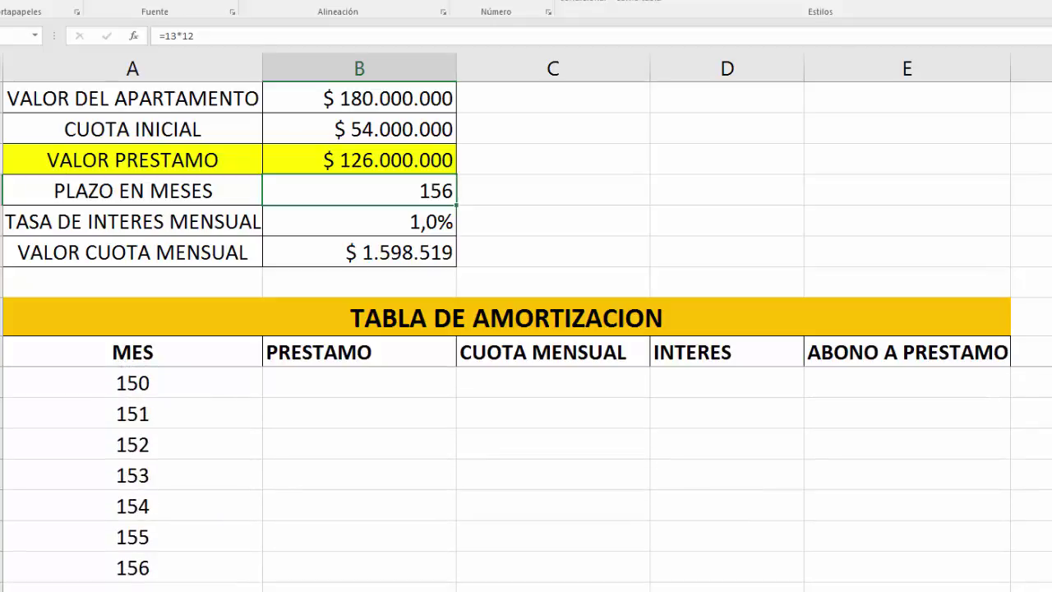
left_click(352, 576)
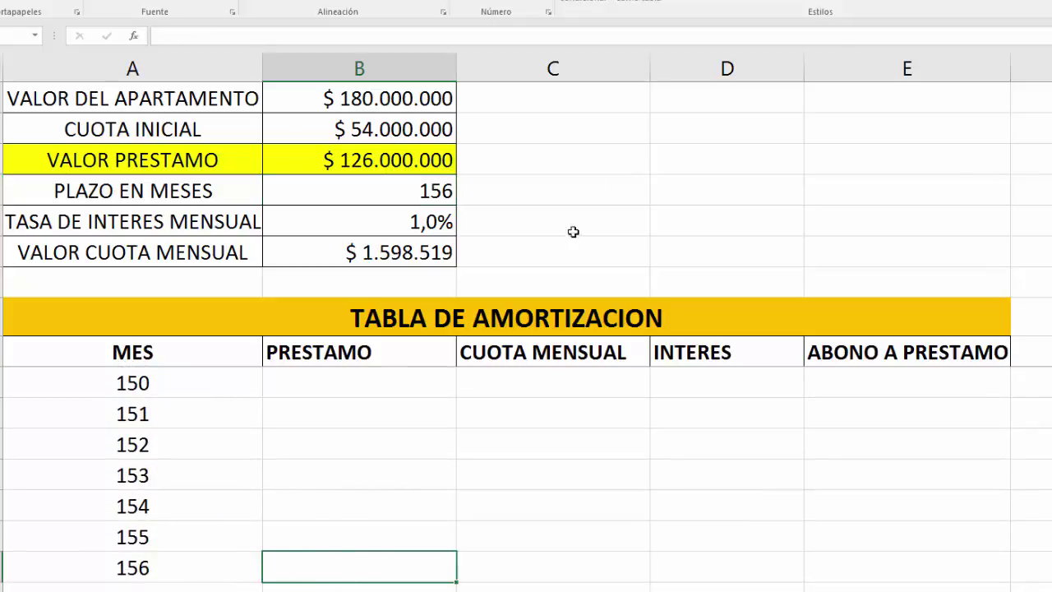
scroll(429, 469, "up", 20)
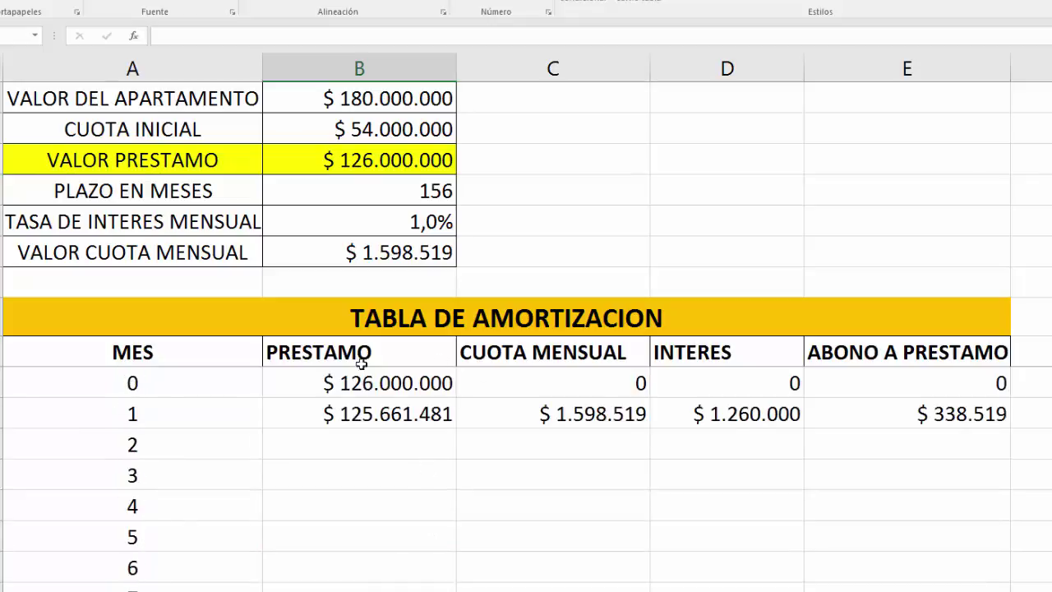
- Examine how the loan data and table headings in rows 1 to 9 behave while scrolling through the months
scroll(526, 477, "down", 1)
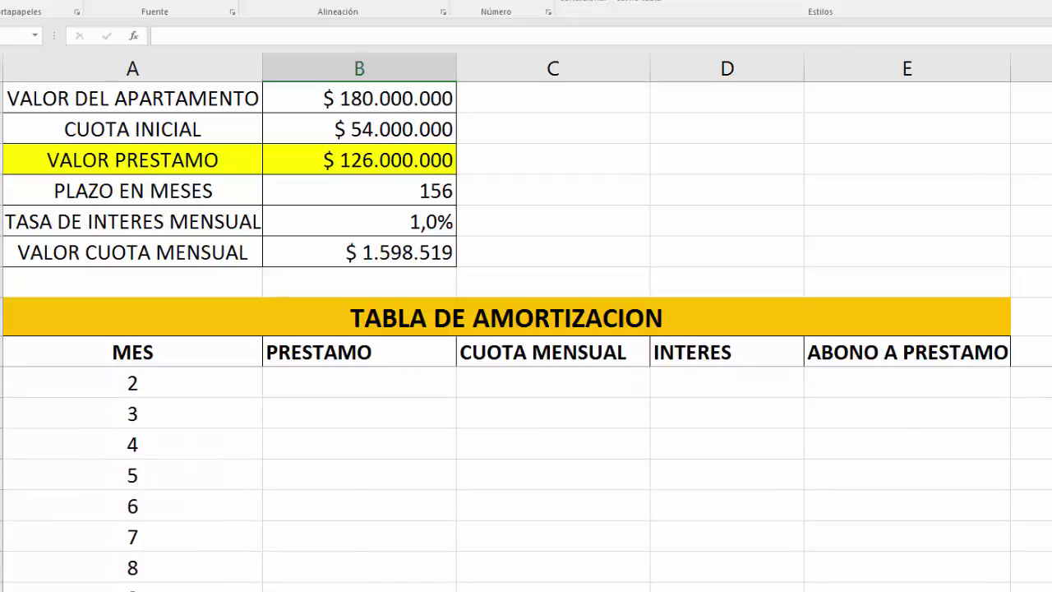
scroll(526, 477, "up", 1)
left_click_drag(6, 351, 5, 86)
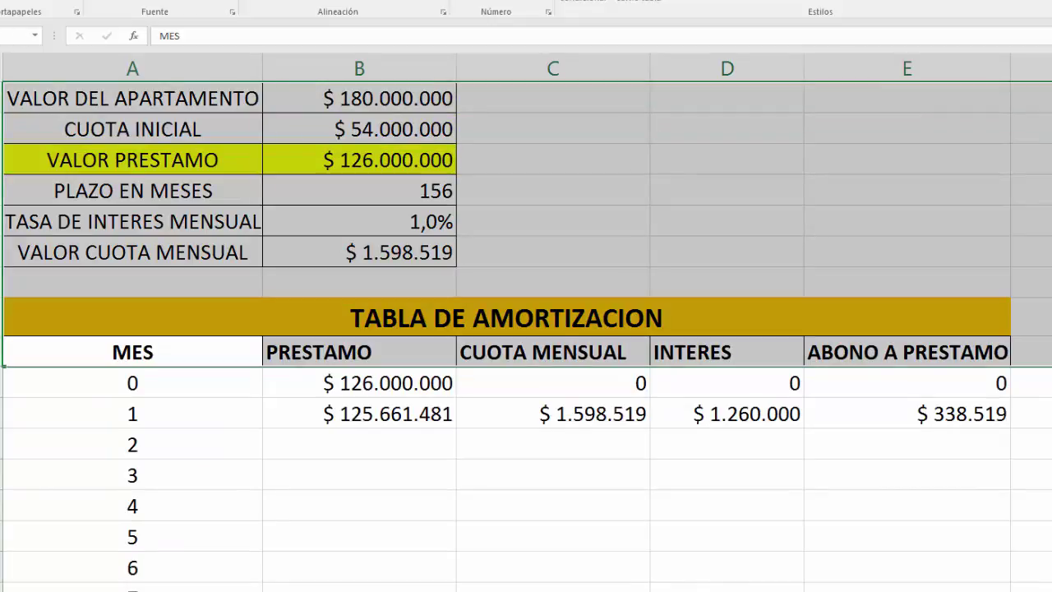
scroll(526, 477, "down", 20)
scroll(527, 477, "up", 16)
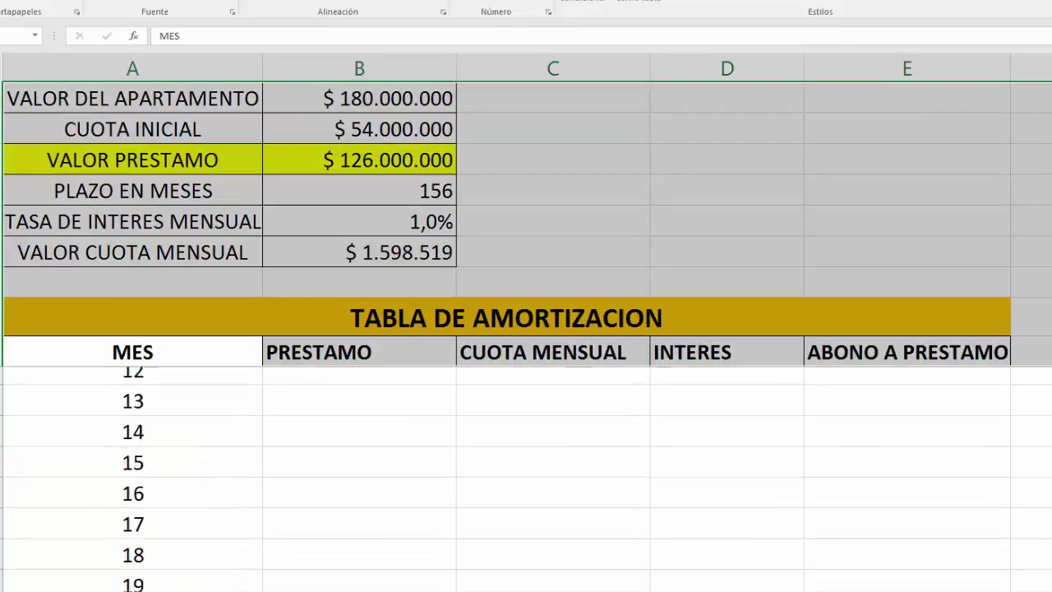
scroll(526, 477, "up", 4)
- Unfreeze the sheet's panes and check how the headings scroll with the months
left_click(796, 468)
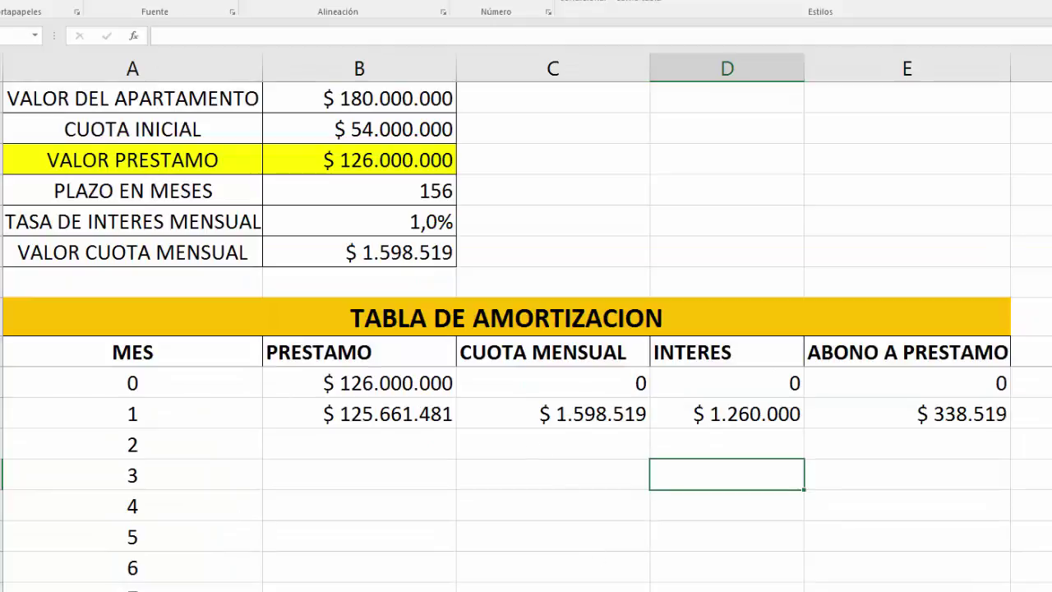
left_click(296, 496)
left_click(3, 382)
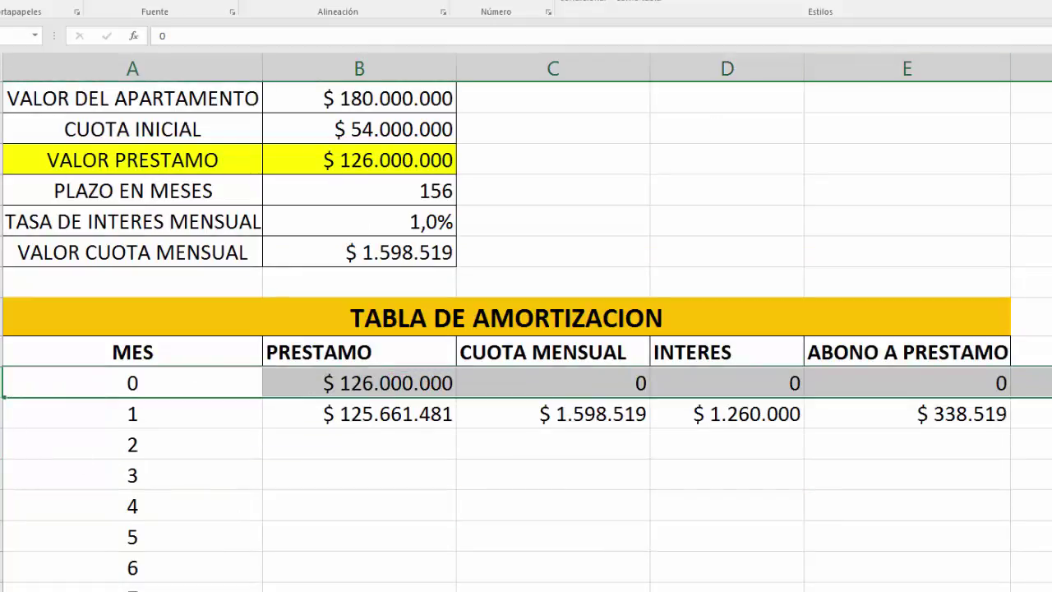
key("alt+n")
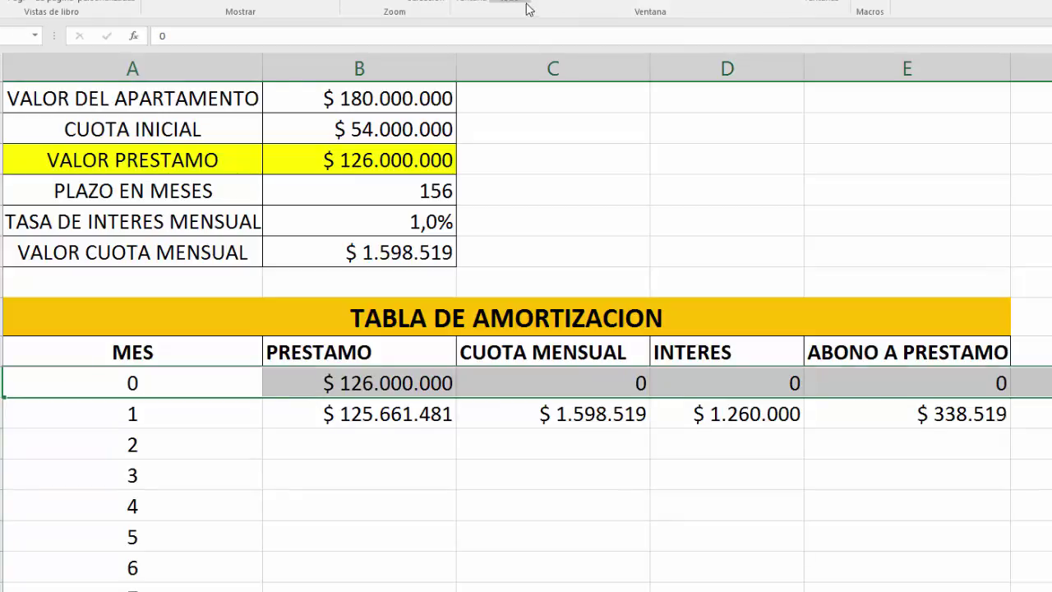
left_click(564, 4)
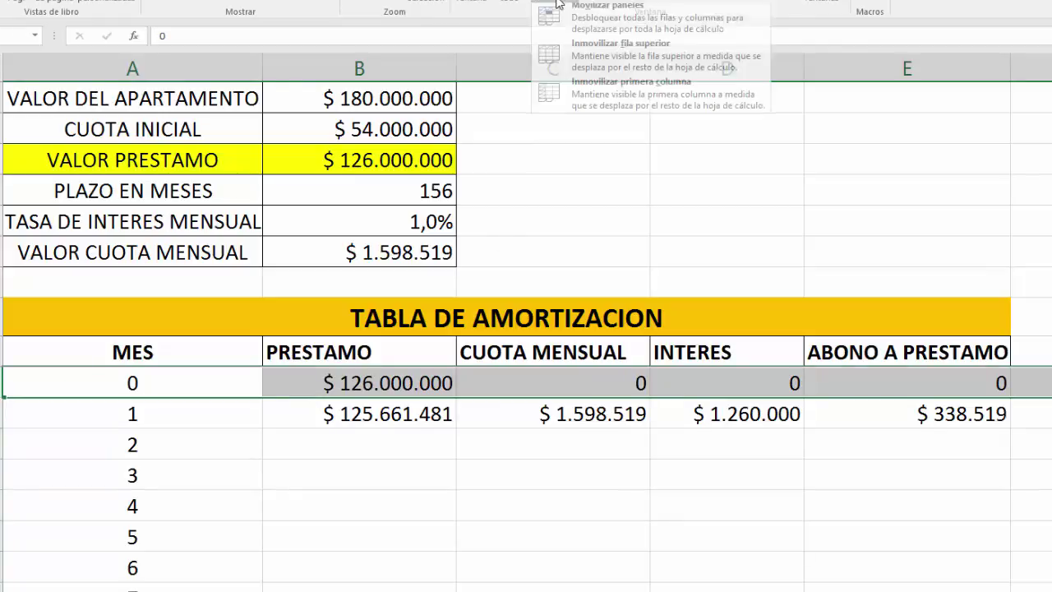
left_click(615, 27)
left_click(521, 521)
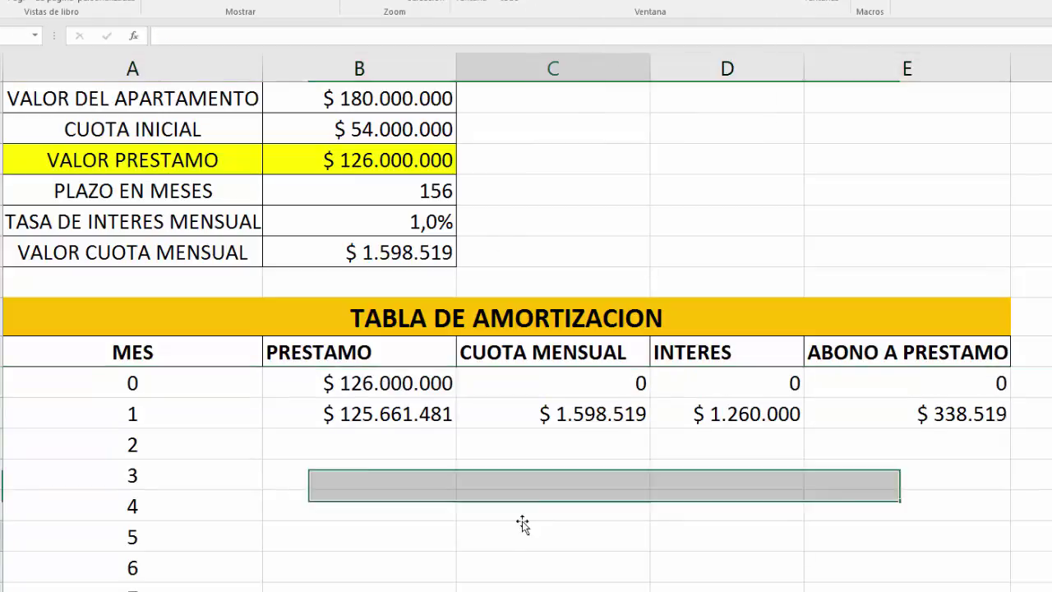
scroll(527, 337, "down", 20)
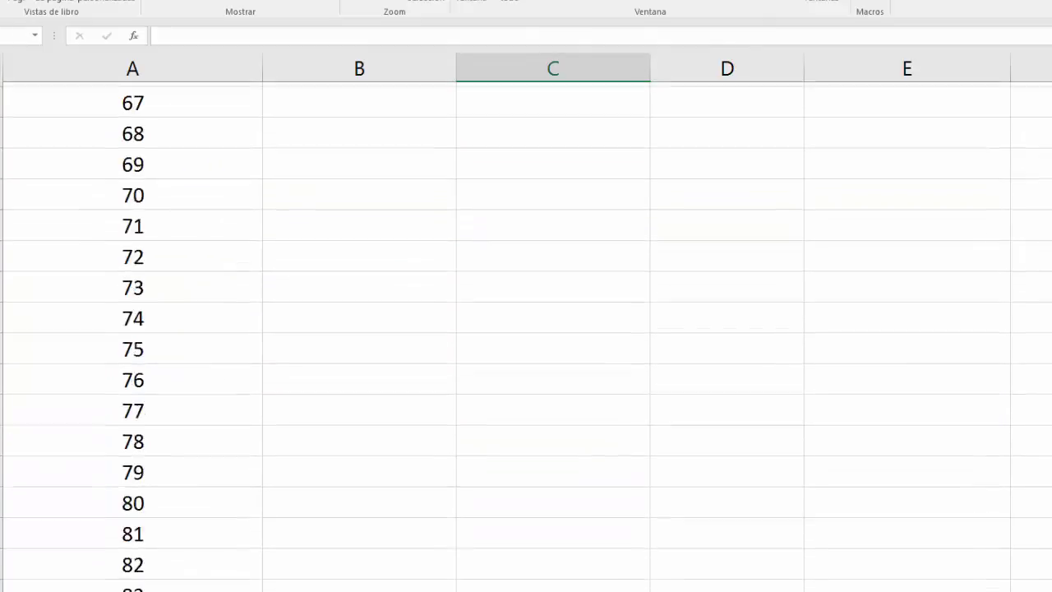
scroll(527, 337, "up", 20)
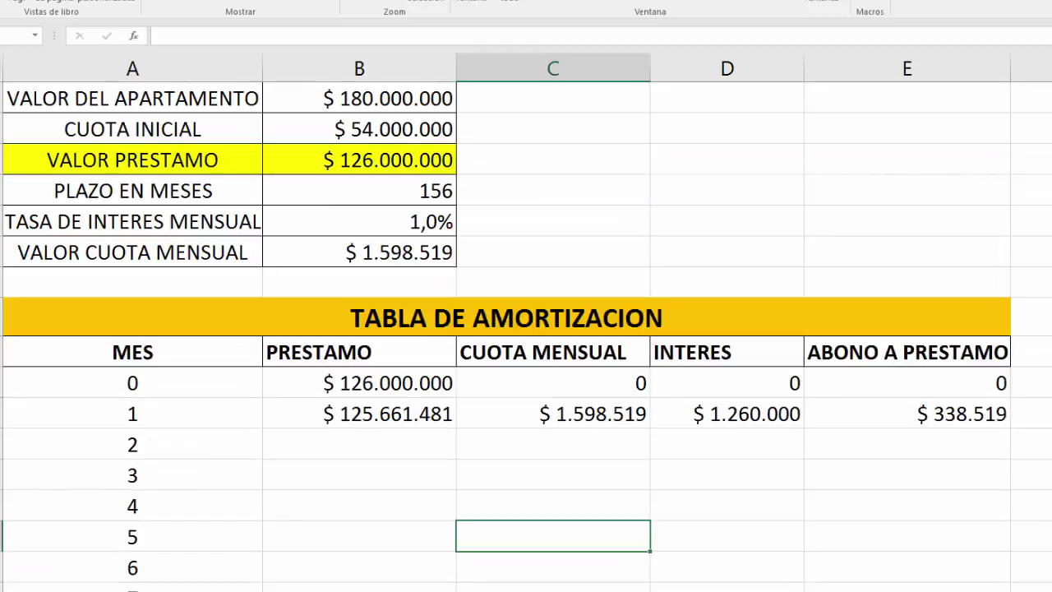
- Freeze the panes above month 0's row 10 to keep the loan data and table headings fixed, and check by scrolling to month 156
left_click(2, 383)
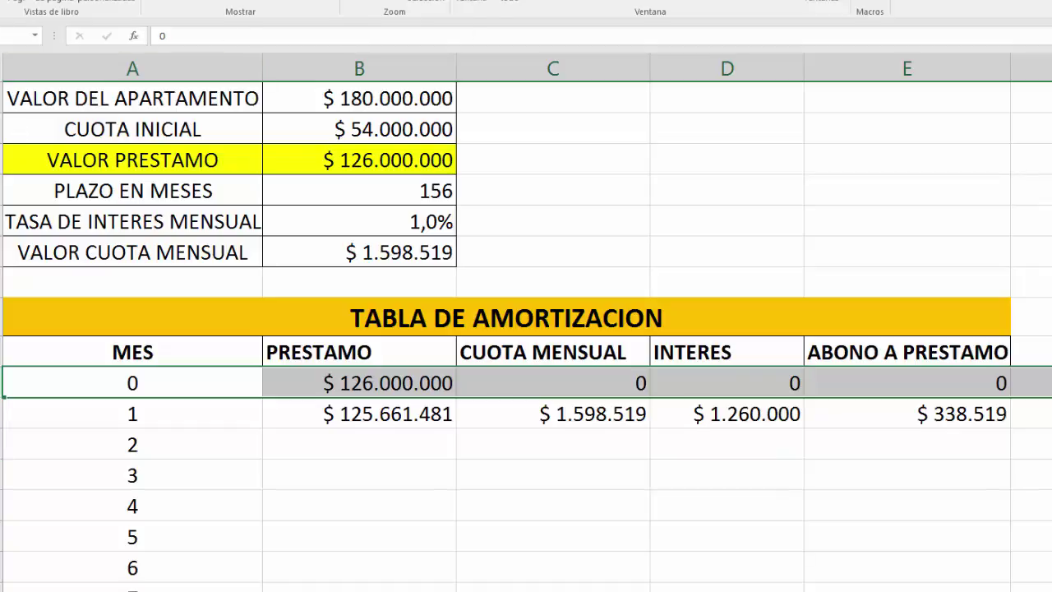
left_click(558, 1)
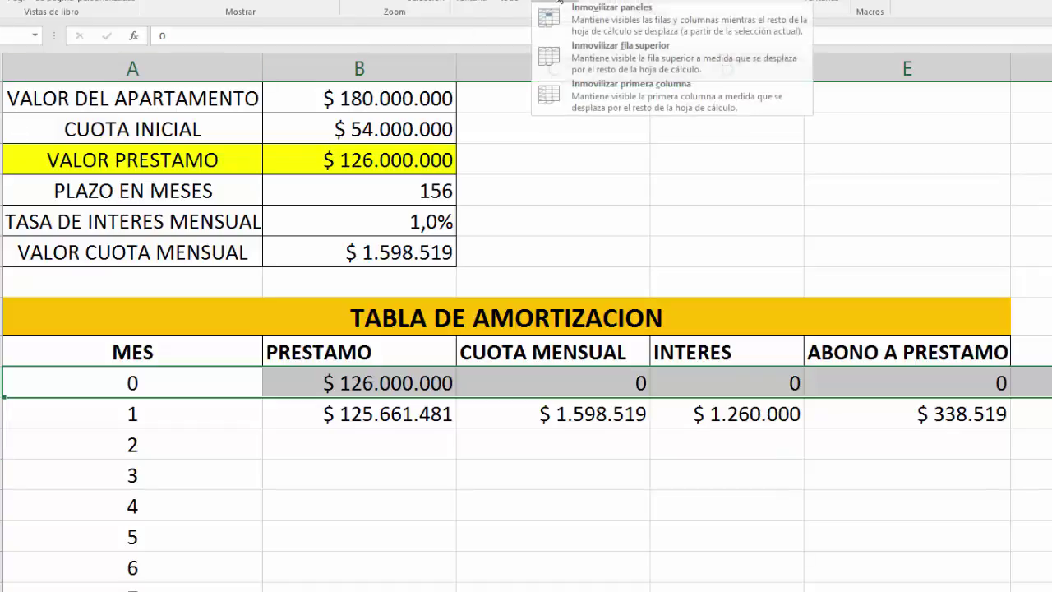
left_click(607, 18)
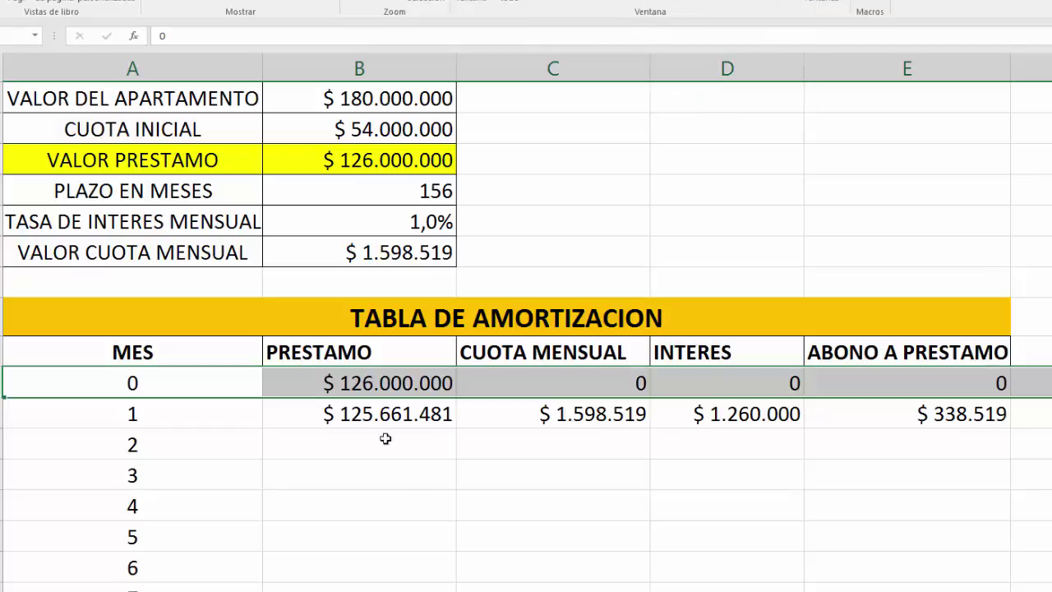
left_click(426, 470)
scroll(527, 476, "down", 20)
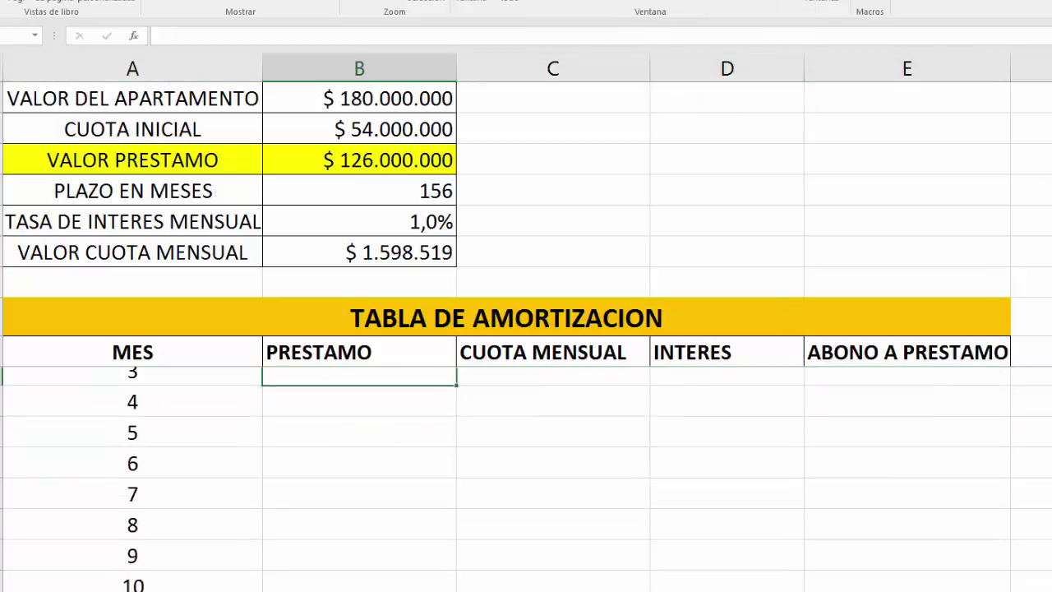
scroll(526, 477, "down", 20)
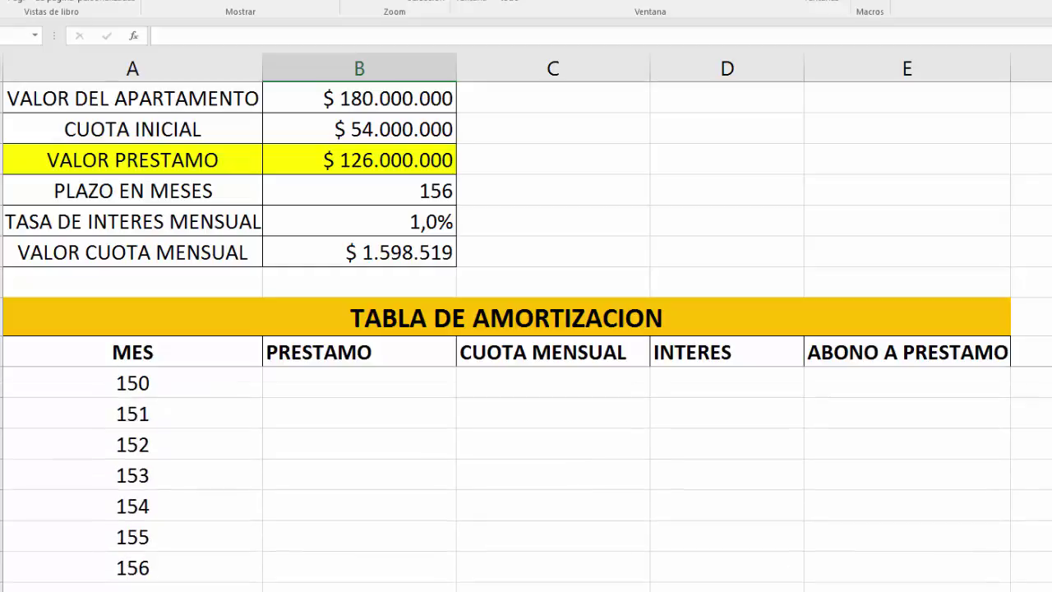
scroll(527, 476, "up", 20)
- Fill month 1's formulas in B11:E11 down the following months of the table and review the copied amounts
left_click(624, 352)
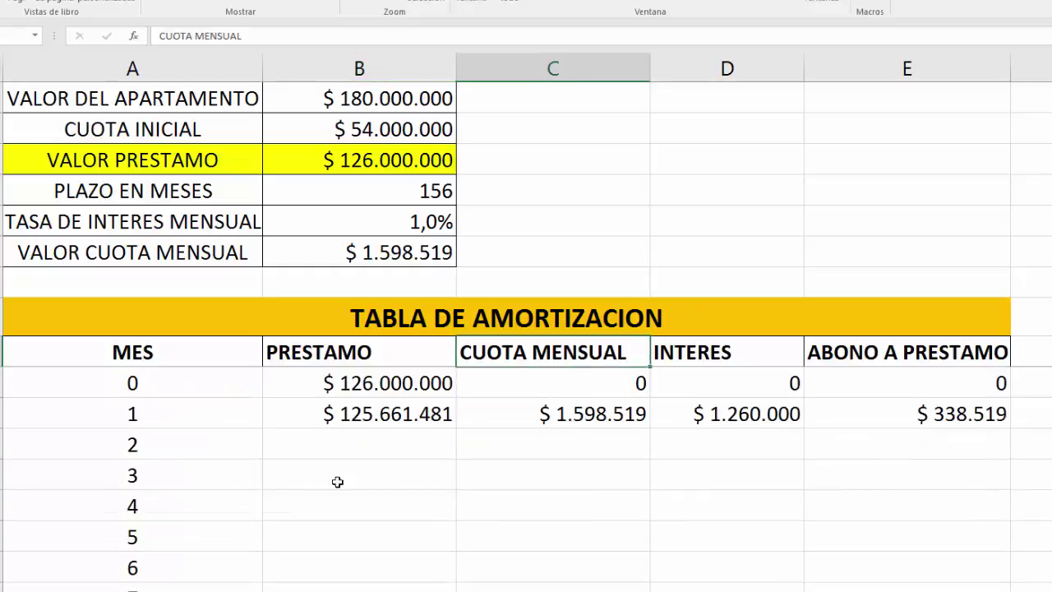
left_click_drag(318, 418, 665, 416)
left_click(630, 464)
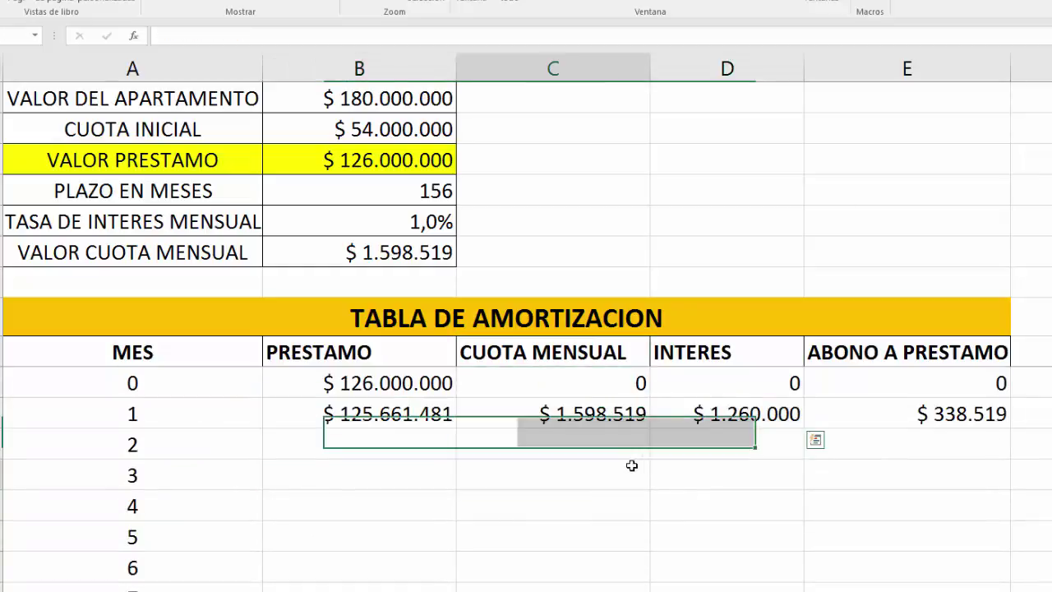
left_click_drag(328, 427, 1003, 588)
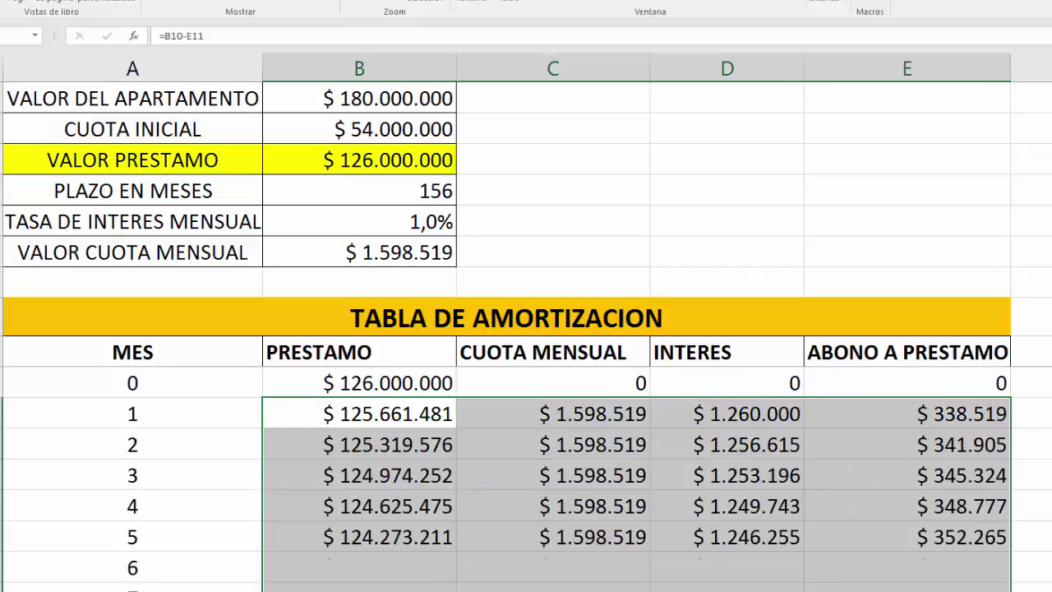
left_click(329, 461)
left_click_drag(345, 411, 742, 535)
left_click(742, 535)
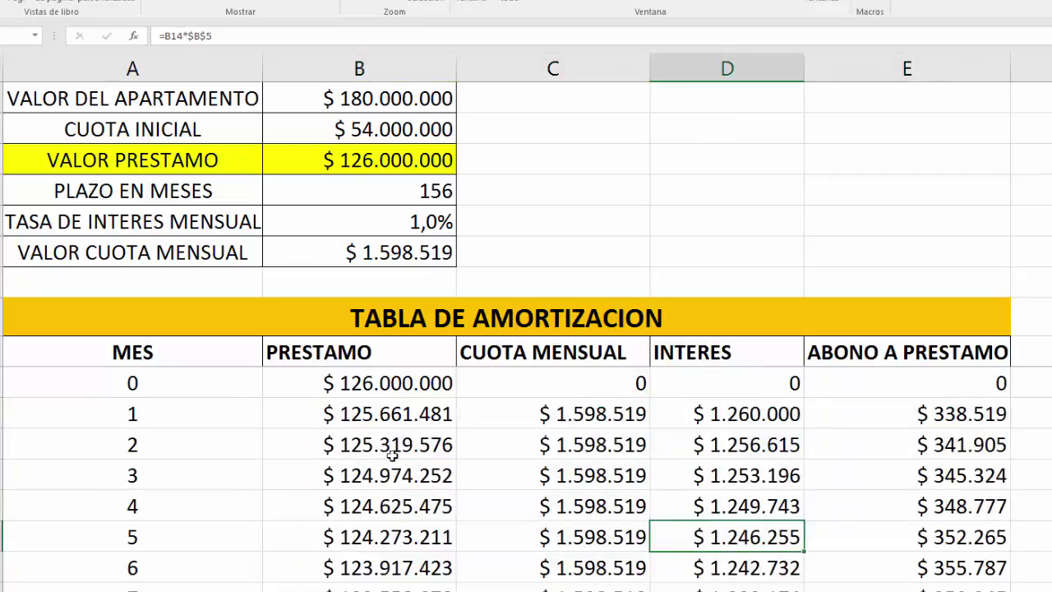
- Clear the copied PRESTAMO, CUOTA MENSUAL, INTERES and ABONO A PRESTAMO amounts from month 2 onward
left_click_drag(393, 455, 1003, 588)
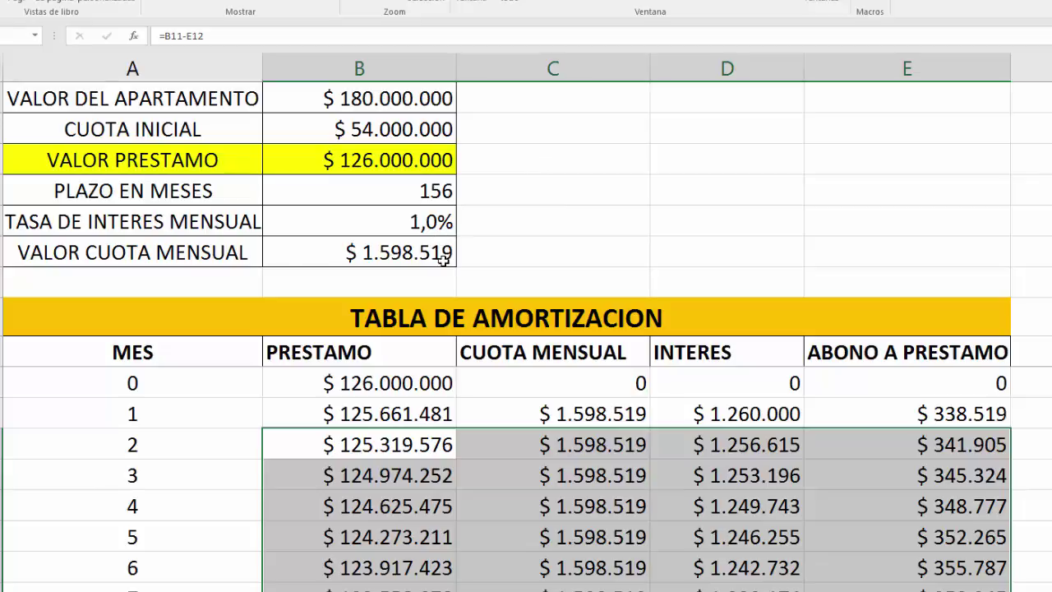
key("Delete")
left_click(481, 412)
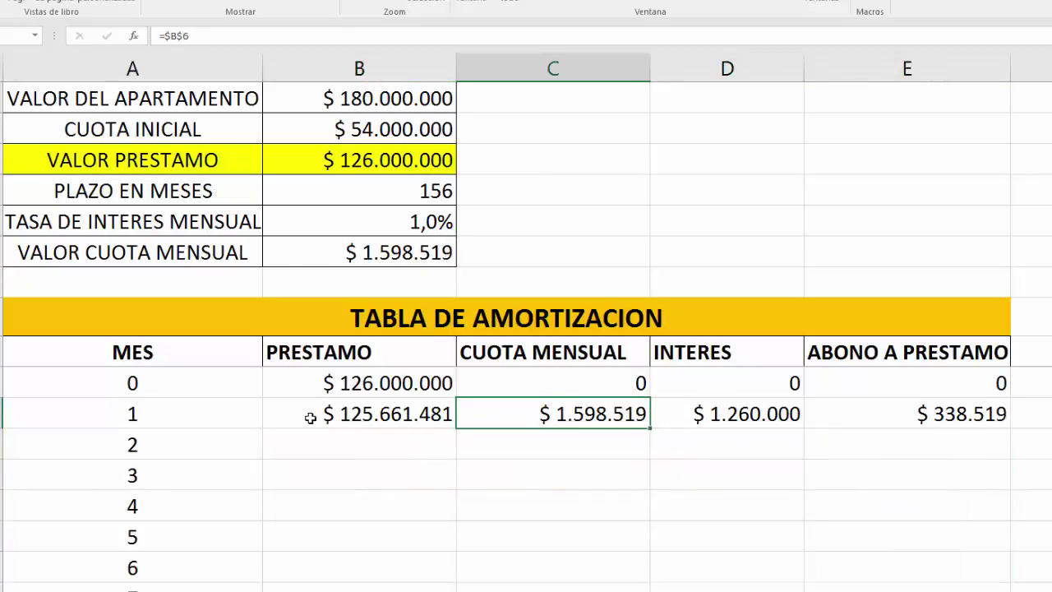
- Autofill month 1's formulas in B11:E11 down to the table's last month, and look over the later months' amounts
left_click_drag(310, 417, 817, 397)
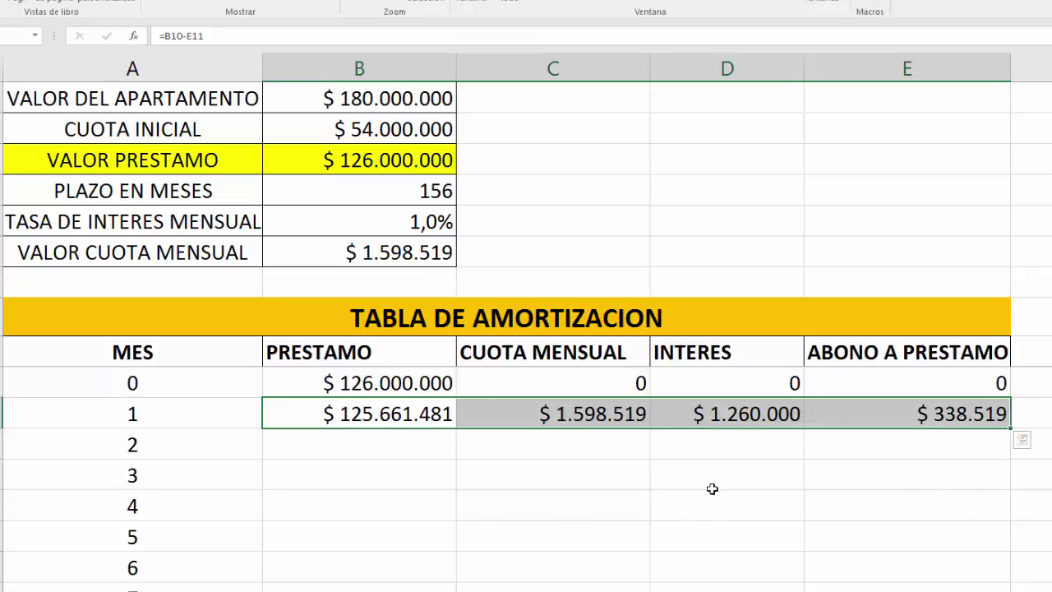
left_click(322, 408)
left_click_drag(559, 415, 886, 418)
scroll(966, 513, "up", 1, "ctrl")
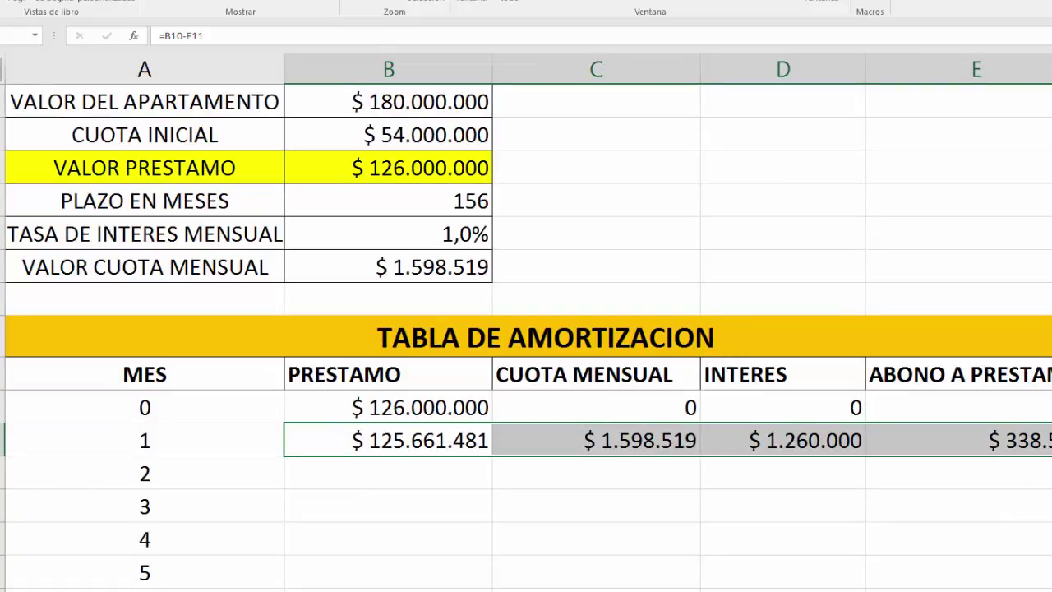
double_click(1051, 457)
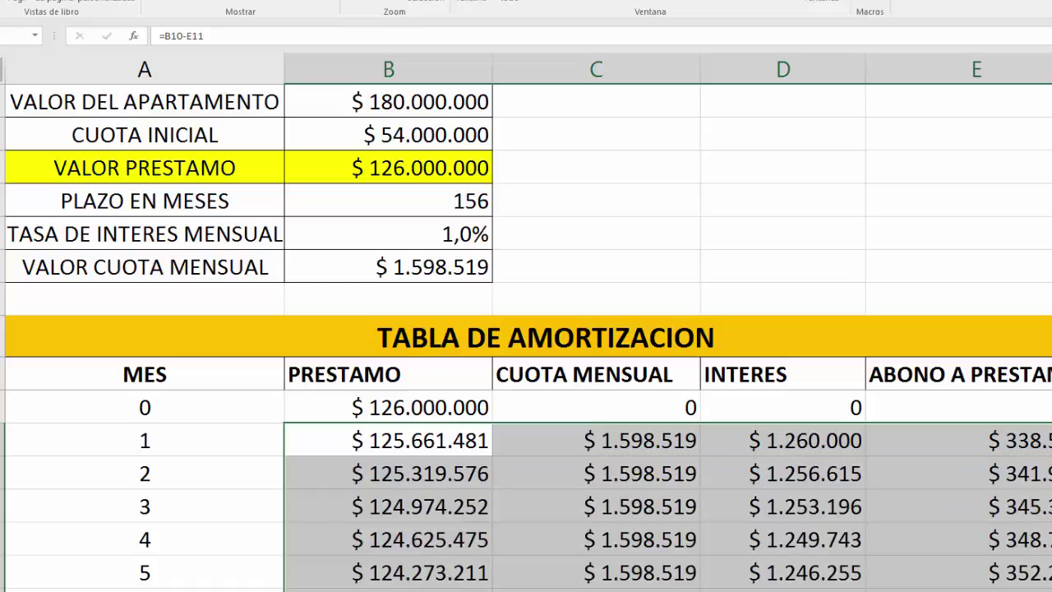
scroll(699, 490, "down", 20)
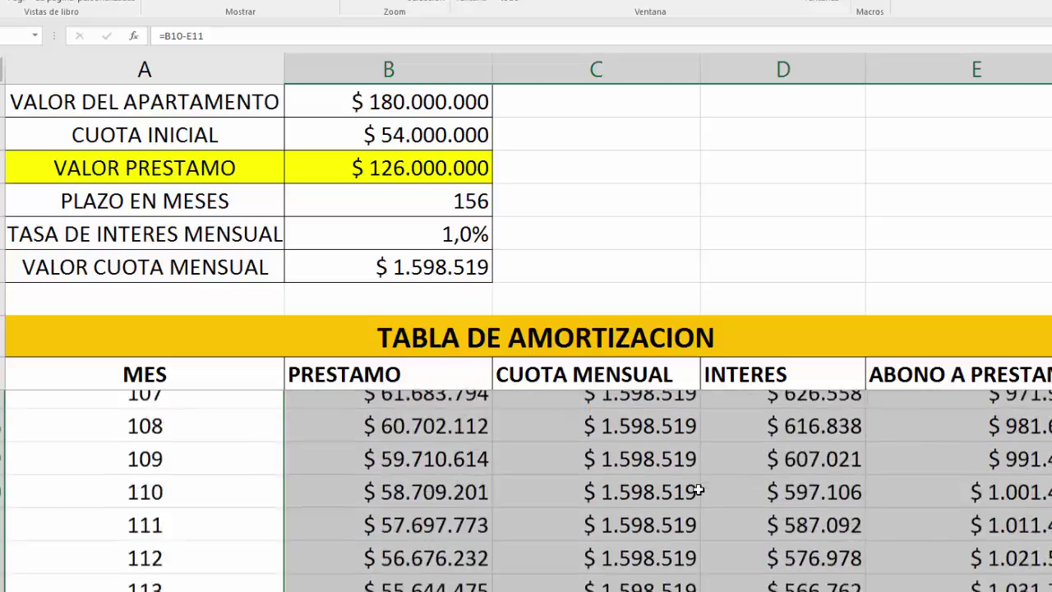
scroll(699, 490, "up", 5)
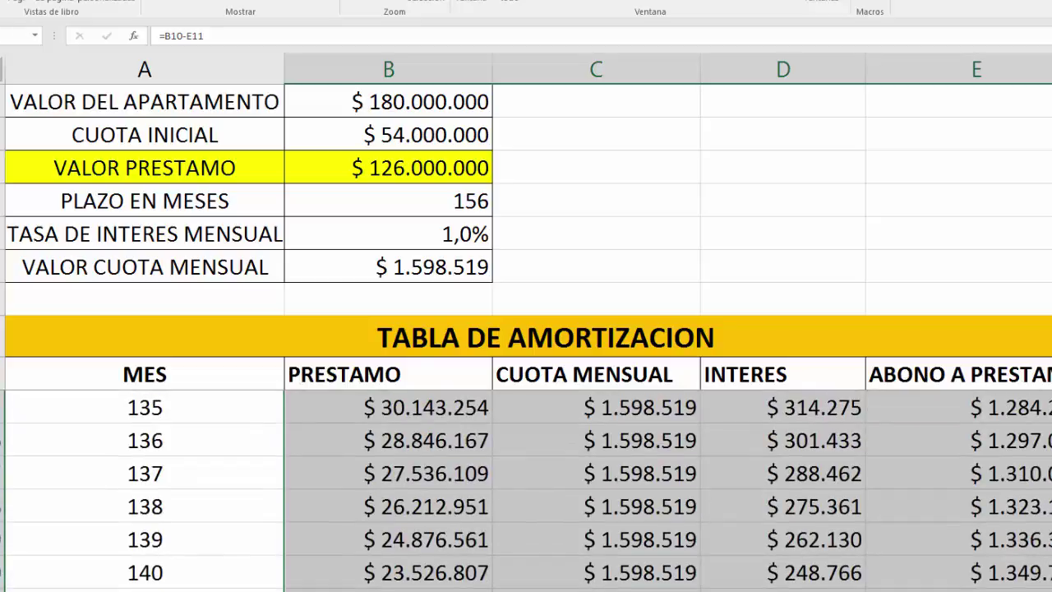
- Examine the table's final months, checking the PRESTAMO and INTERES amounts in month 156
scroll(699, 490, "up", 5)
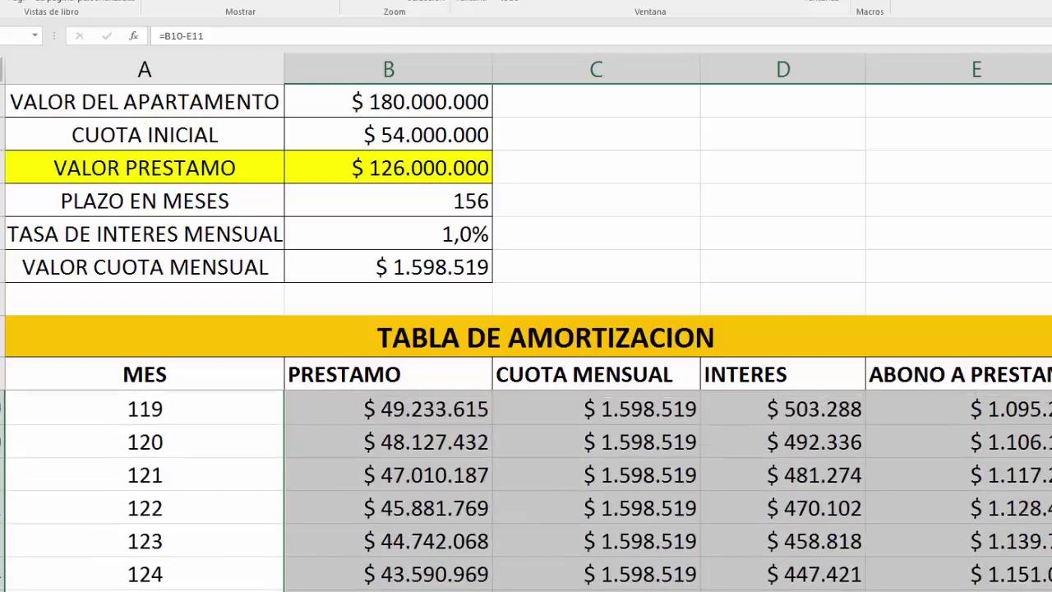
scroll(699, 490, "down", 7)
scroll(699, 490, "down", 3)
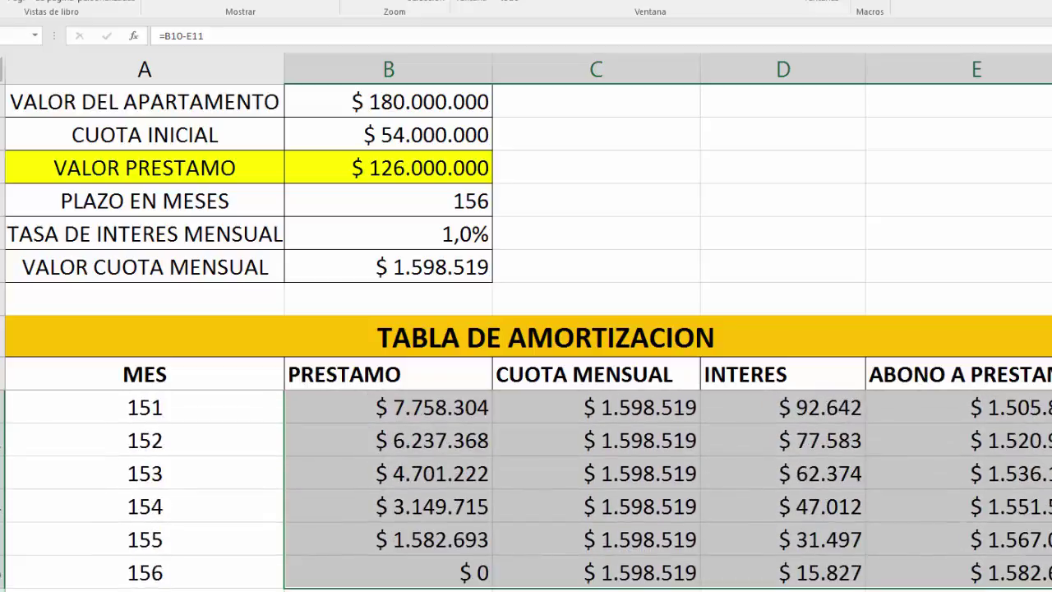
left_click(472, 576)
left_click(726, 583)
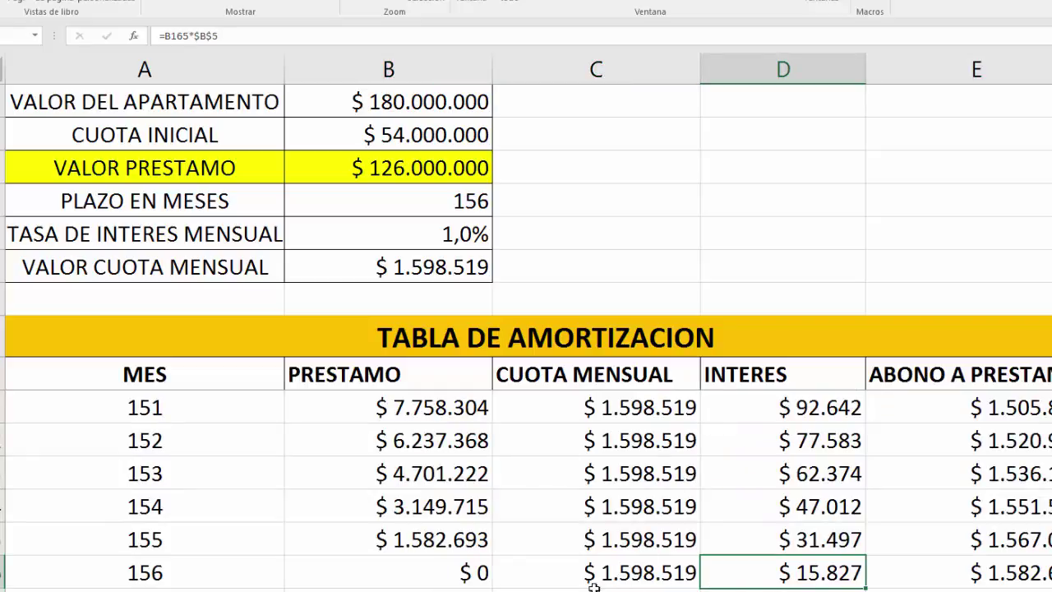
left_click(1051, 541)
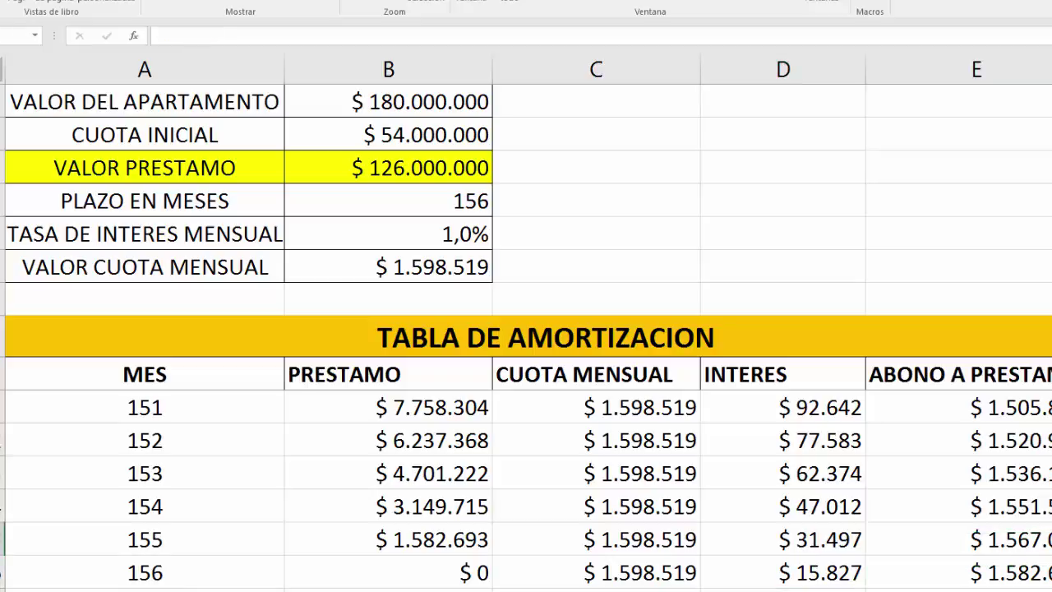
left_click(597, 591)
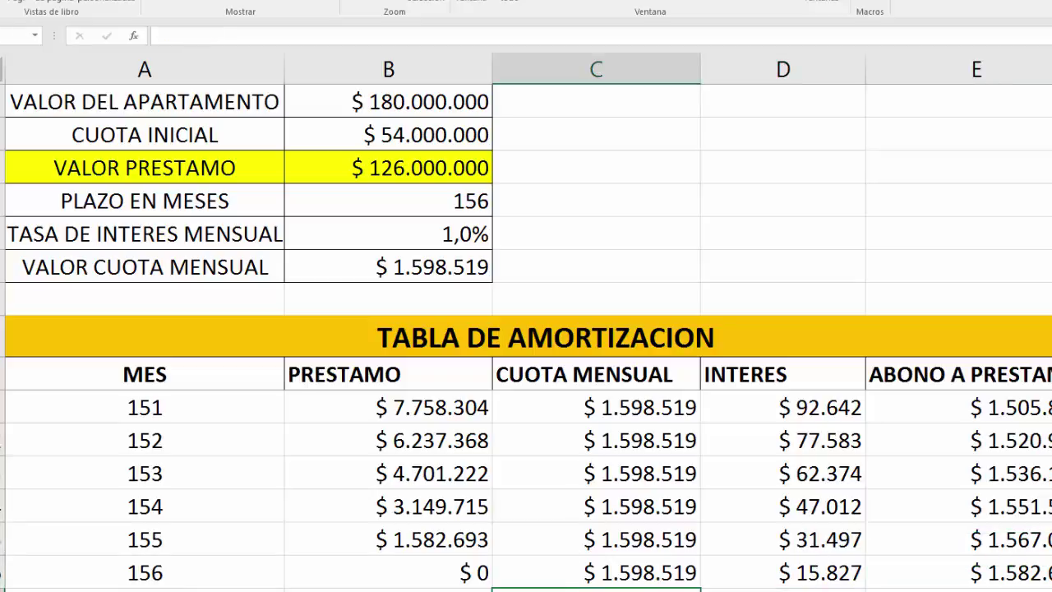
left_click_drag(597, 591, 977, 590)
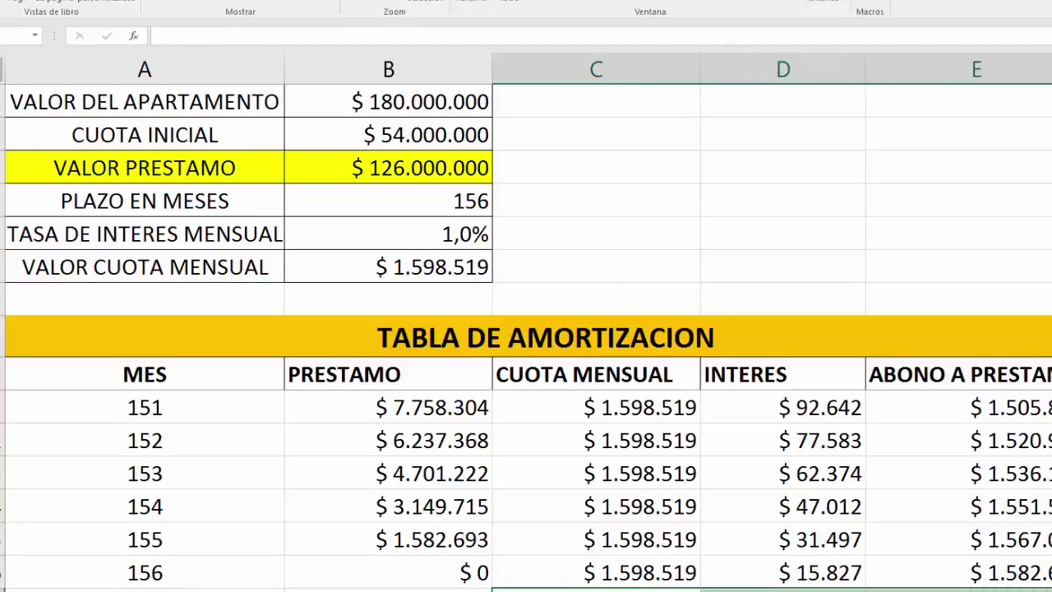
left_click(42, 0)
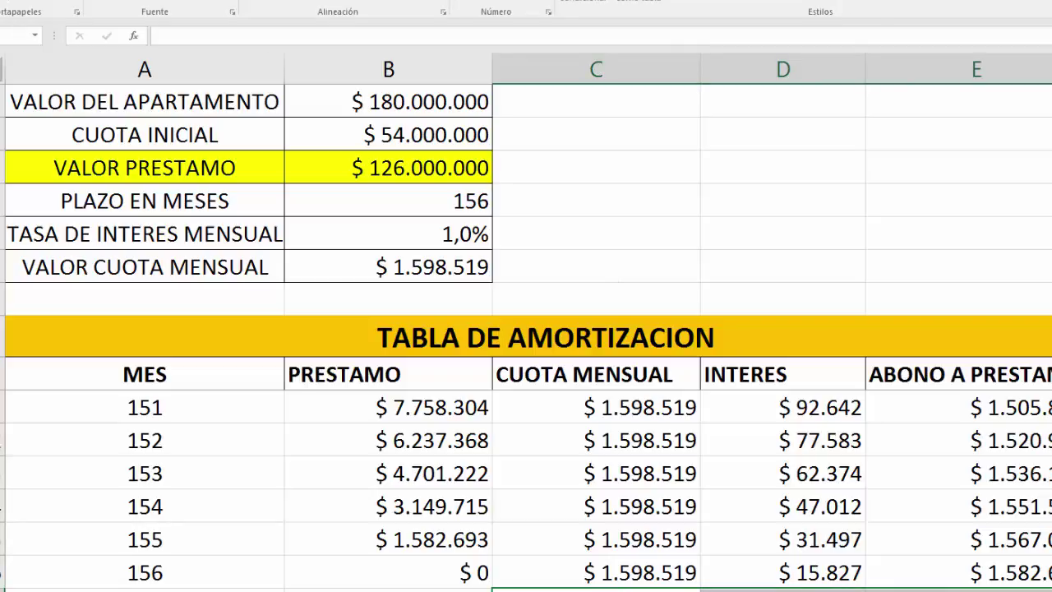
key("alt+equal")
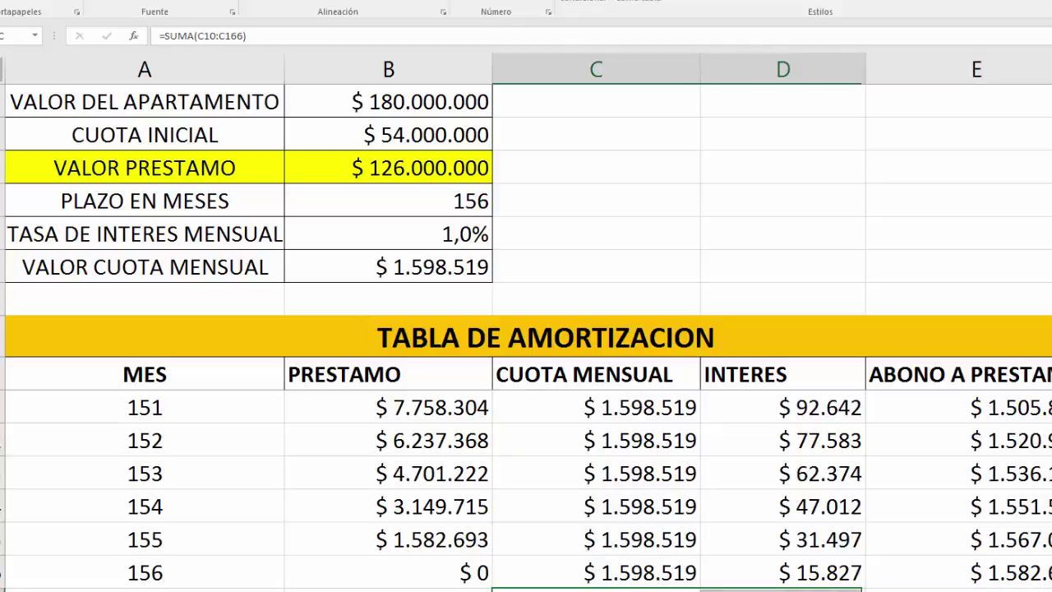
key("Delete")
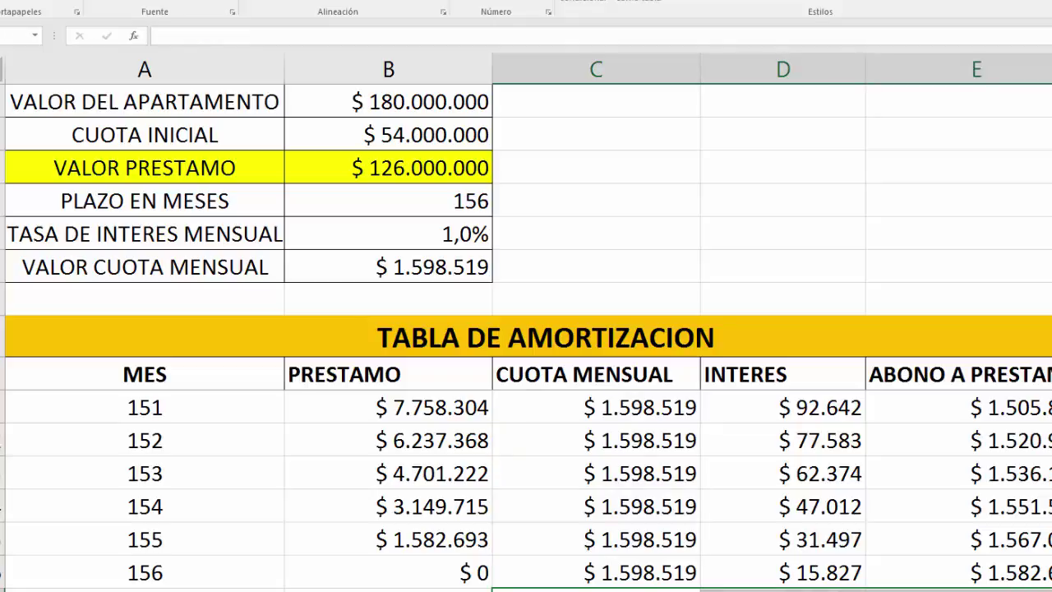
- Total the CUOTA MENSUAL, INTERES and ABONO A PRESTAMO columns in row 167 with SUMA over rows 10 to 166
left_click(596, 589)
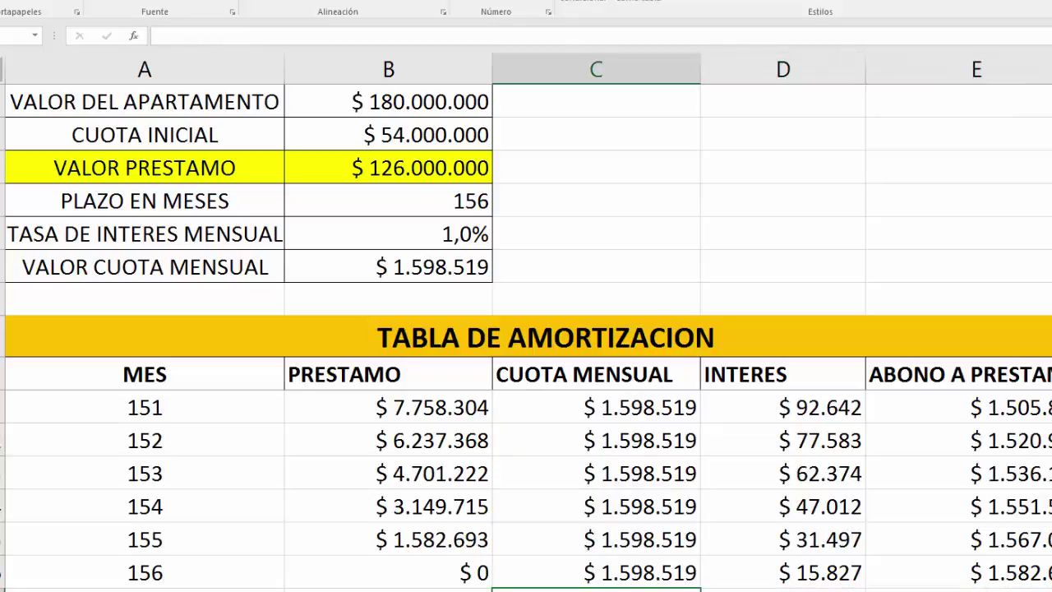
key("alt+equal")
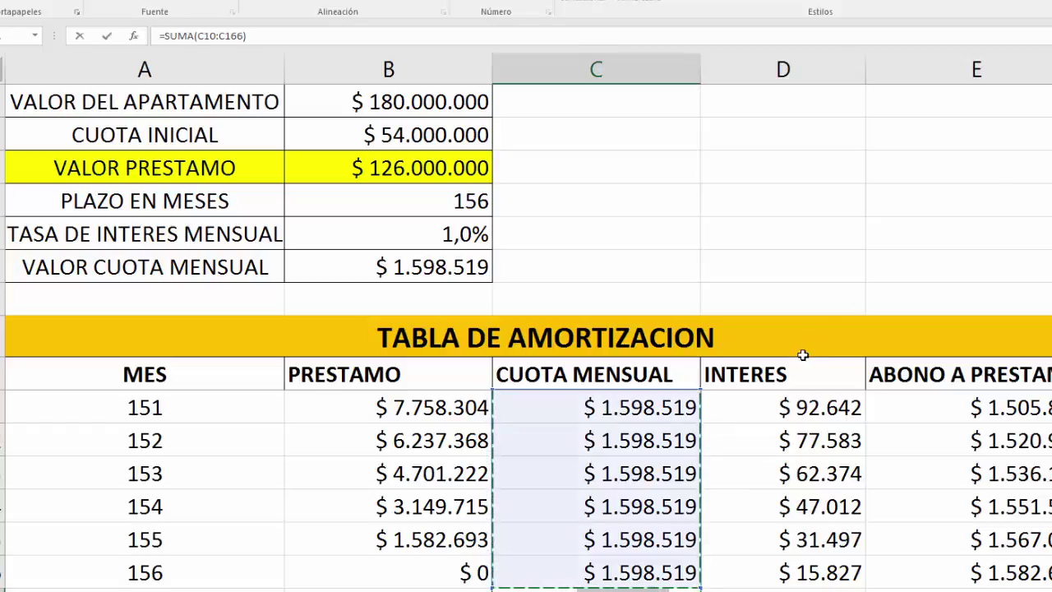
key("Return")
left_click(596, 590)
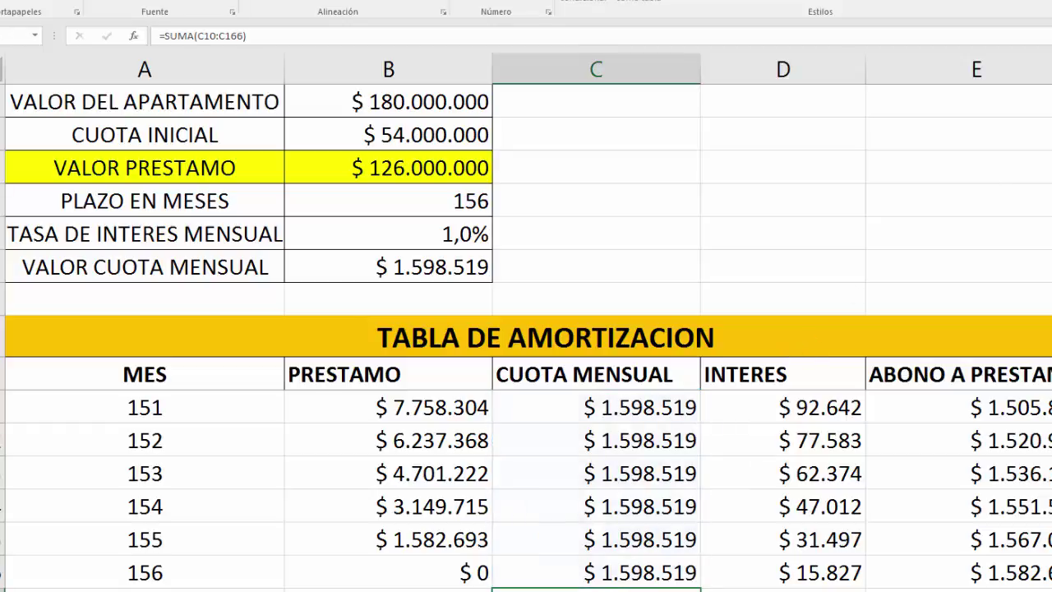
key("Right")
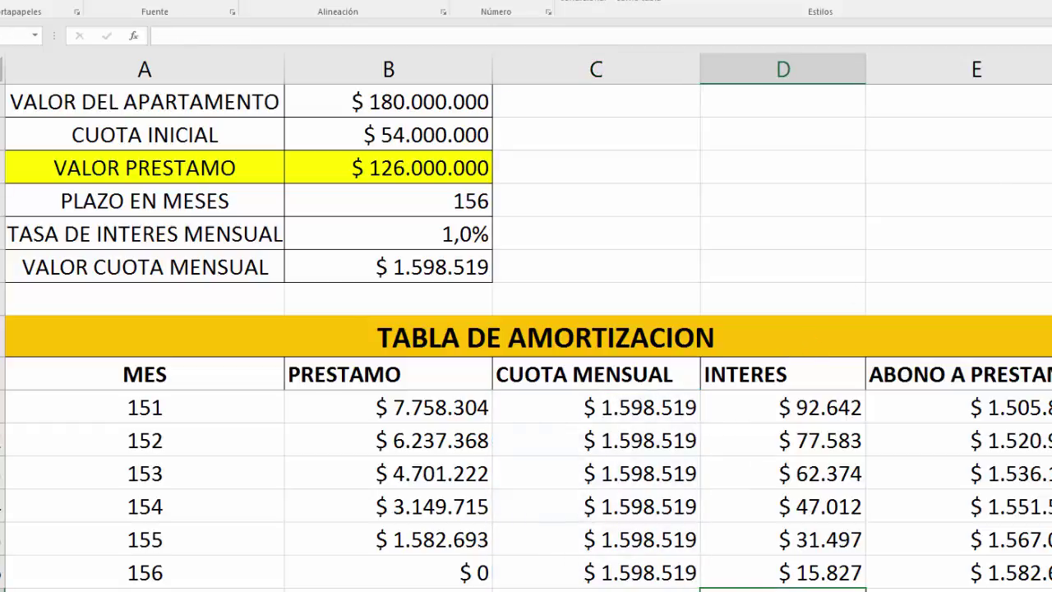
key("alt+equal")
key("Return")
key("Right")
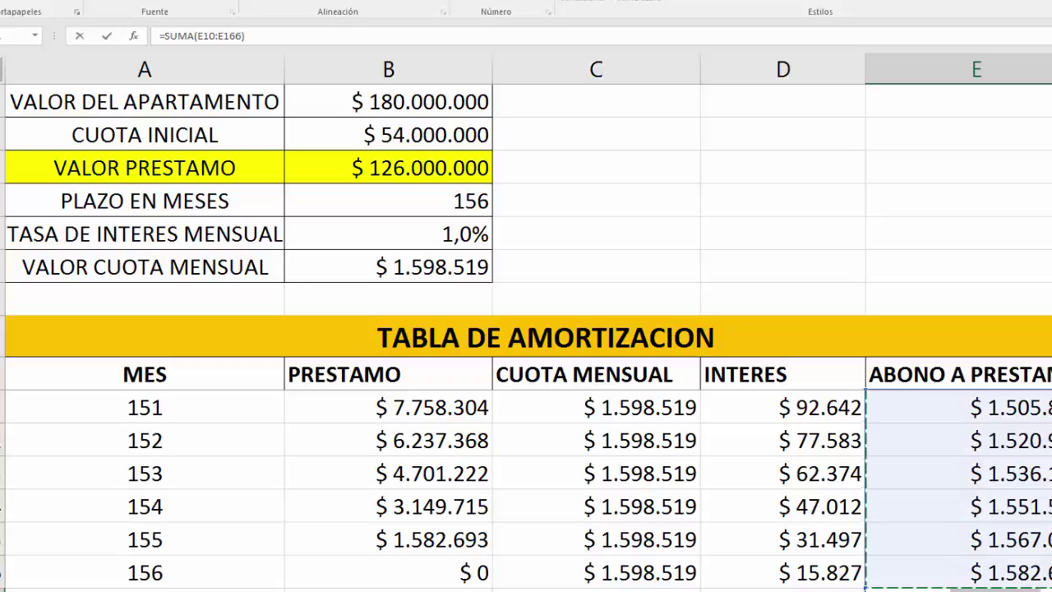
key("Escape")
left_click(781, 580)
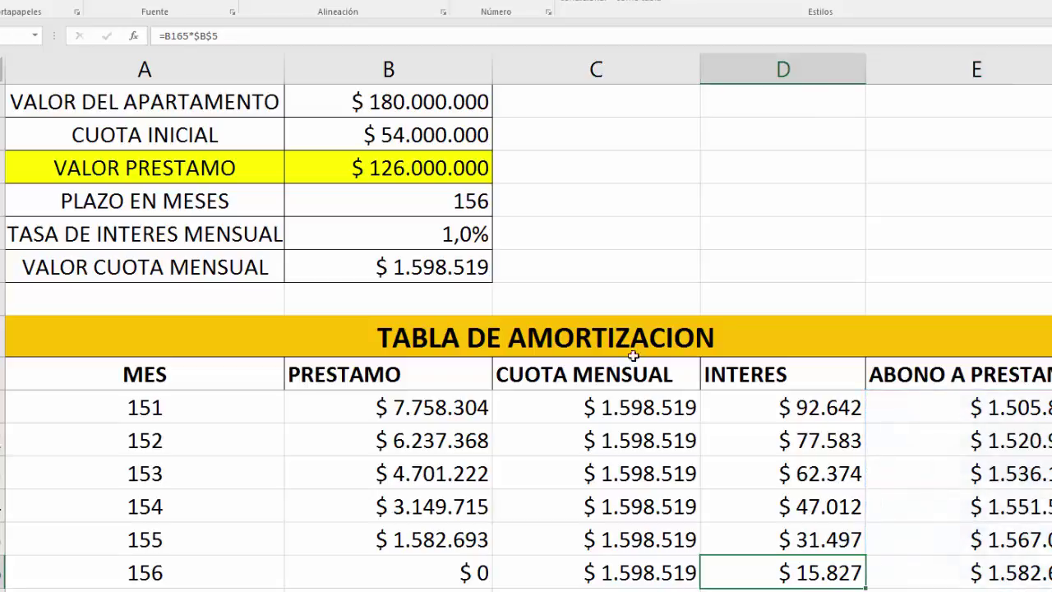
- Fill the totals in C167:E167 with the title's orange-gold color and check each total's formula
left_click(582, 590)
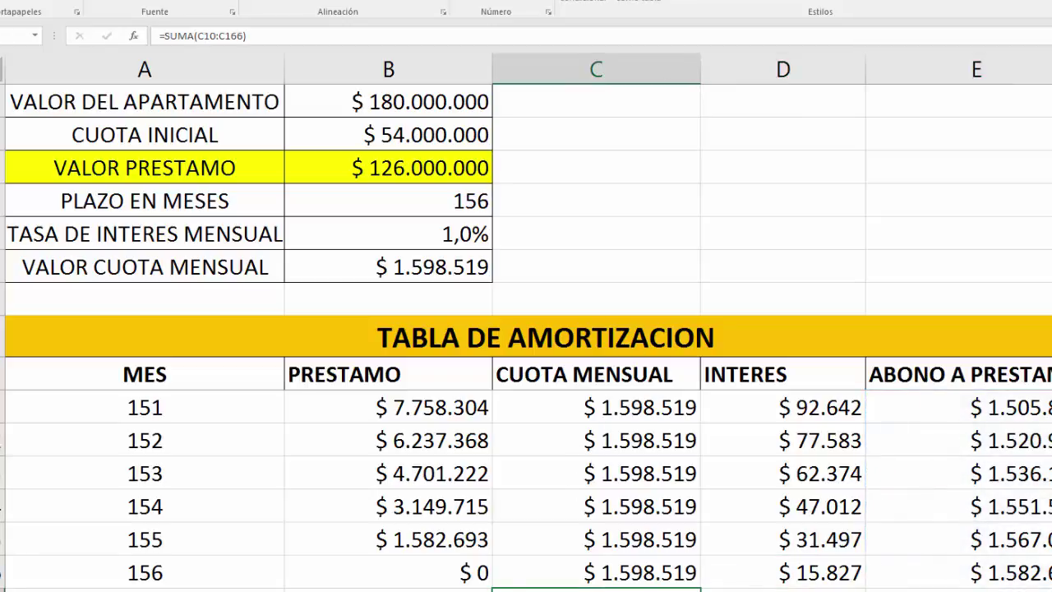
key("shift+Right")
key("shift+Right")
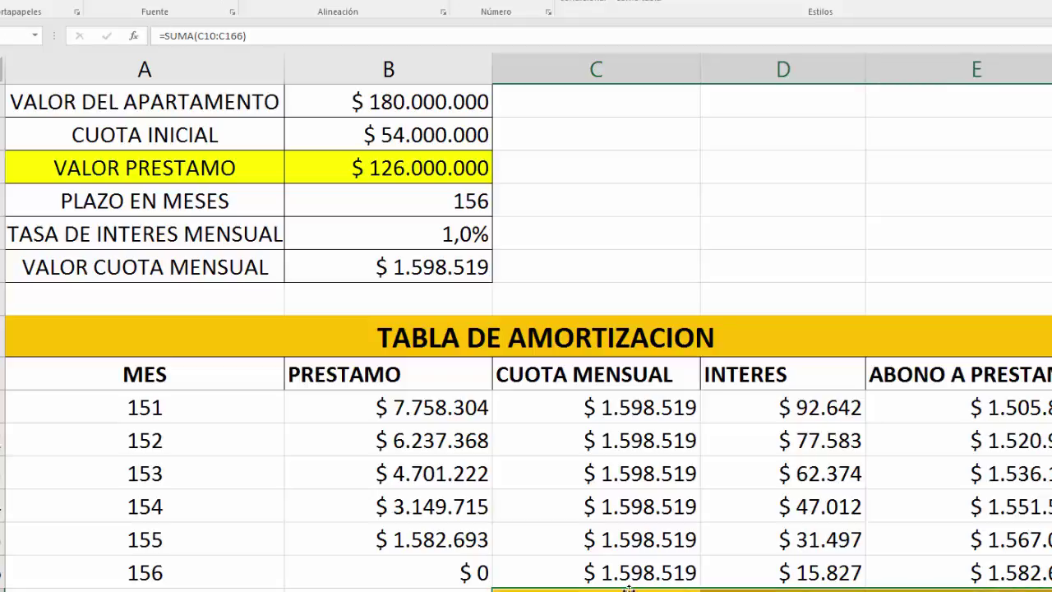
key("shift+Left")
key("shift+Left")
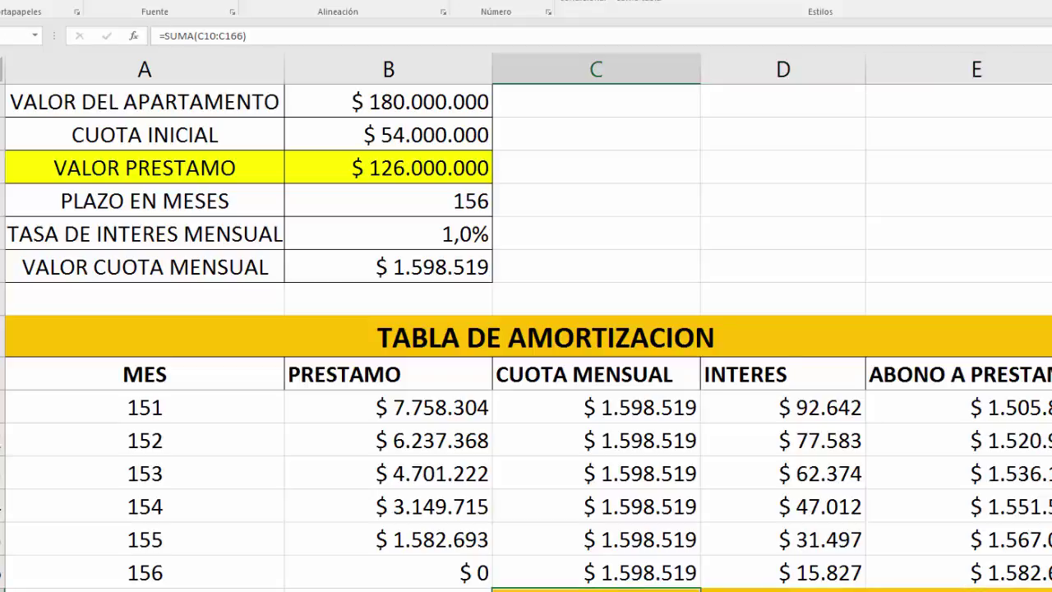
key("Right")
key("Right")
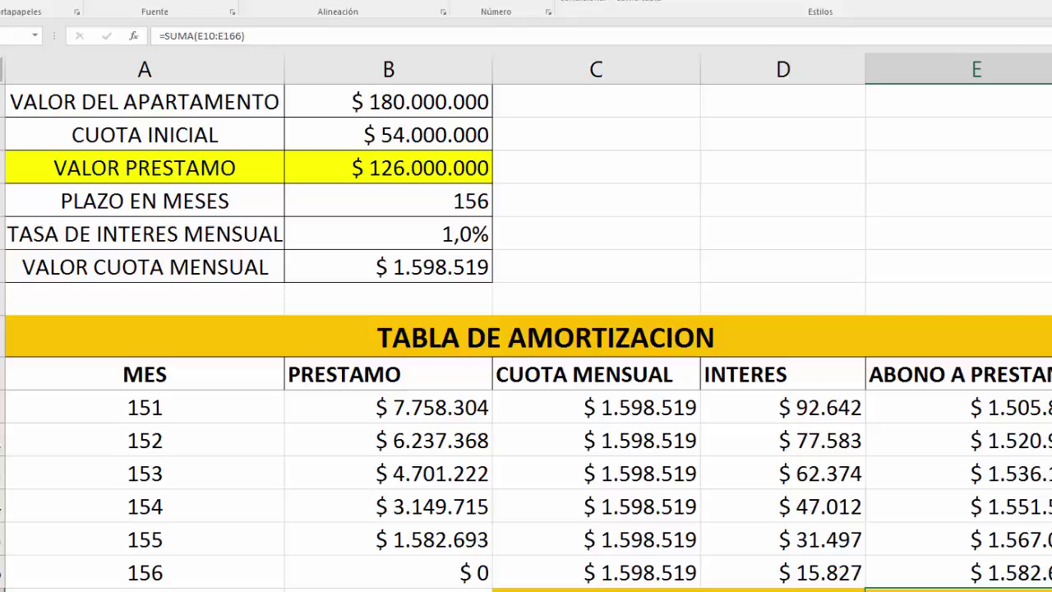
key("Left")
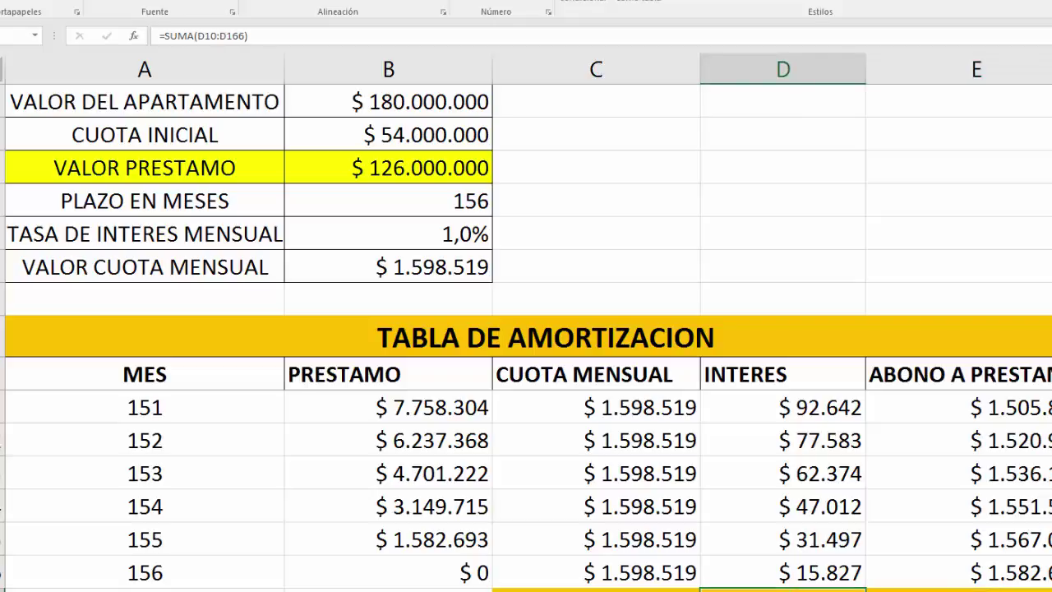
- Divide the total payments by the total principal repaid in C168 with =C167/E167
left_click(762, 377)
key("ctrl+Down")
left_click(603, 345)
key("Up")
key("Left")
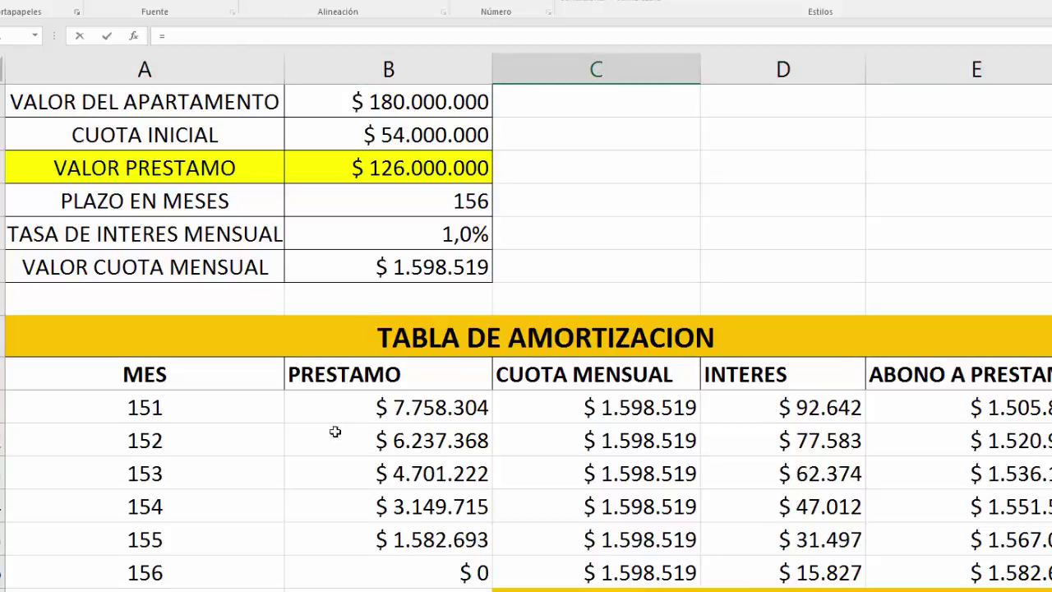
left_click(596, 589)
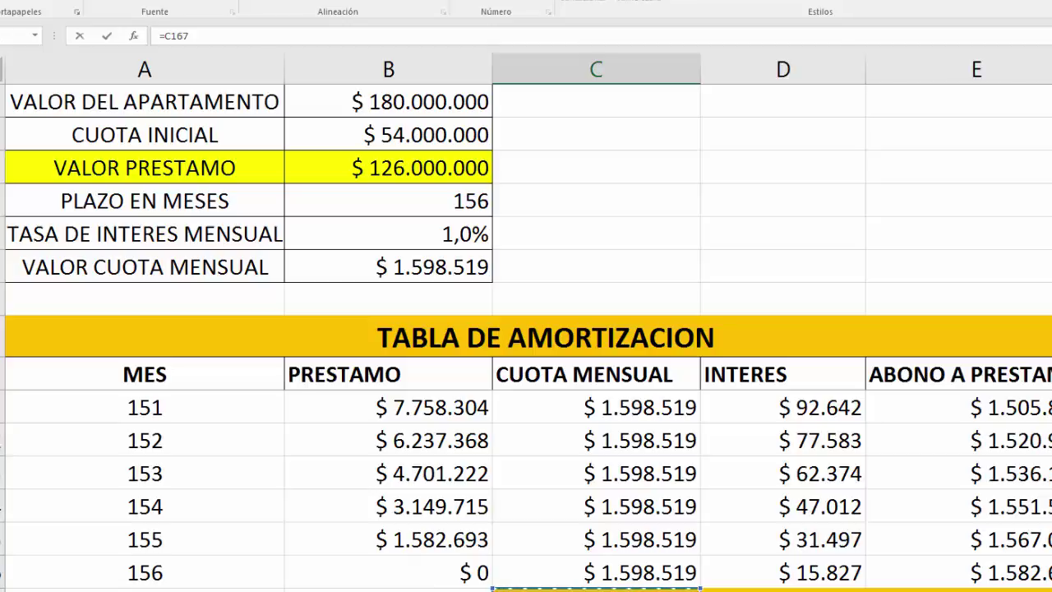
type("/")
left_click(945, 589)
key("Return")
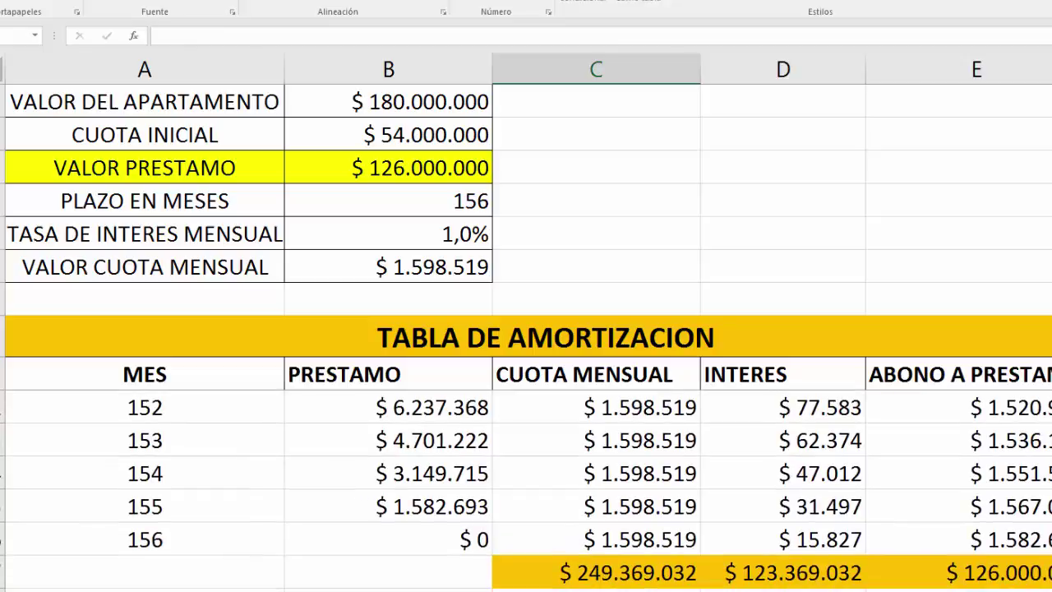
- Compare the ratio in C168 with the column totals for CUOTA MENSUAL, INTERES and ABONO A PRESTAMO
left_click(612, 589)
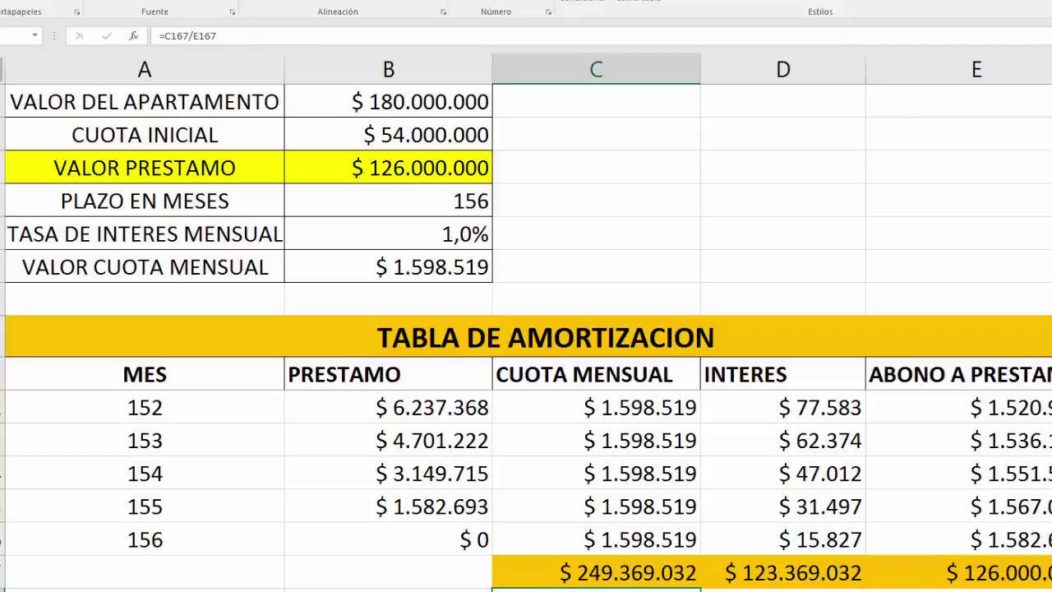
left_click(810, 573)
left_click(608, 571)
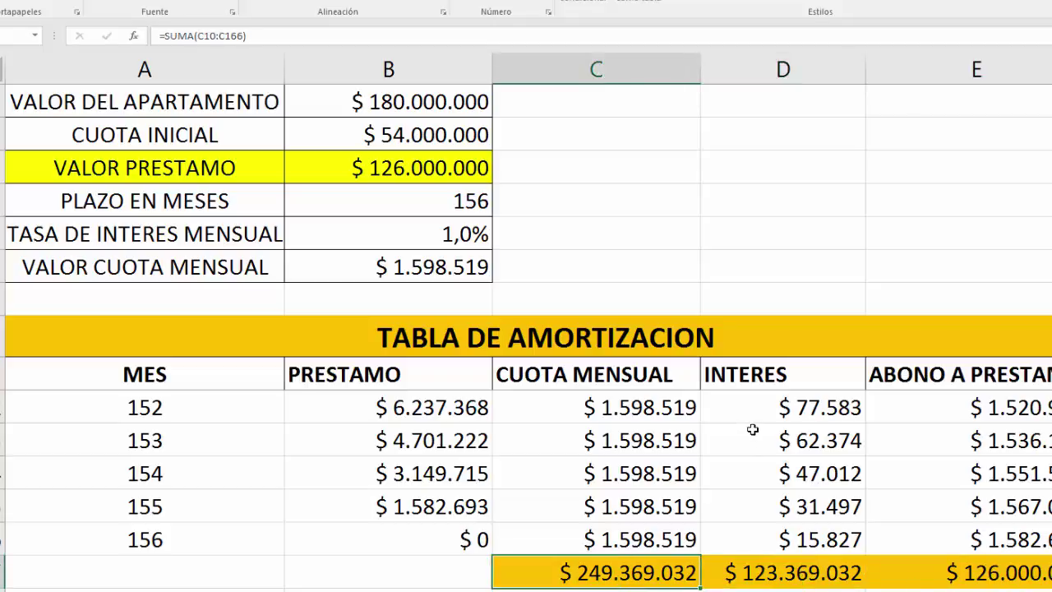
left_click(762, 576)
left_click(599, 567)
left_click(1014, 570)
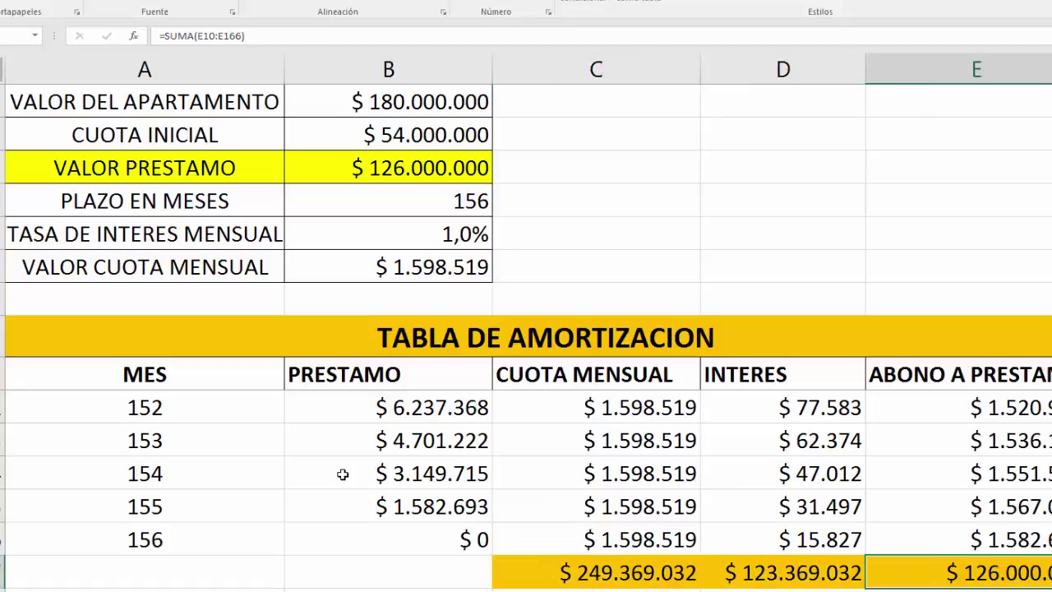
- Insert a line chart with markers of the amortization table, starting from the empty cell F10 beside month 0
scroll(342, 468, "up", 20)
scroll(343, 468, "down", 20)
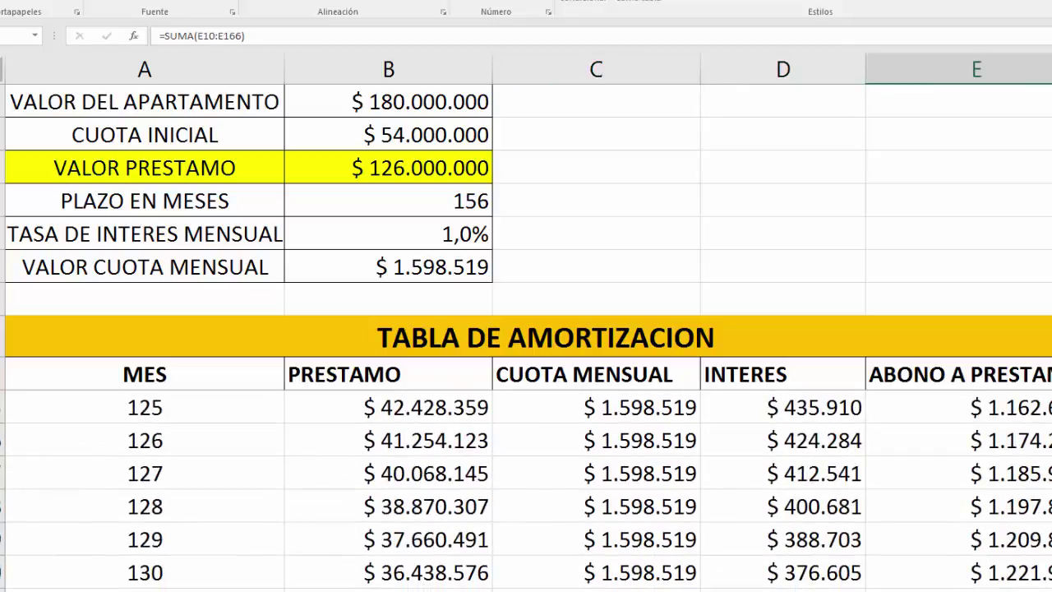
scroll(526, 490, "up", 18)
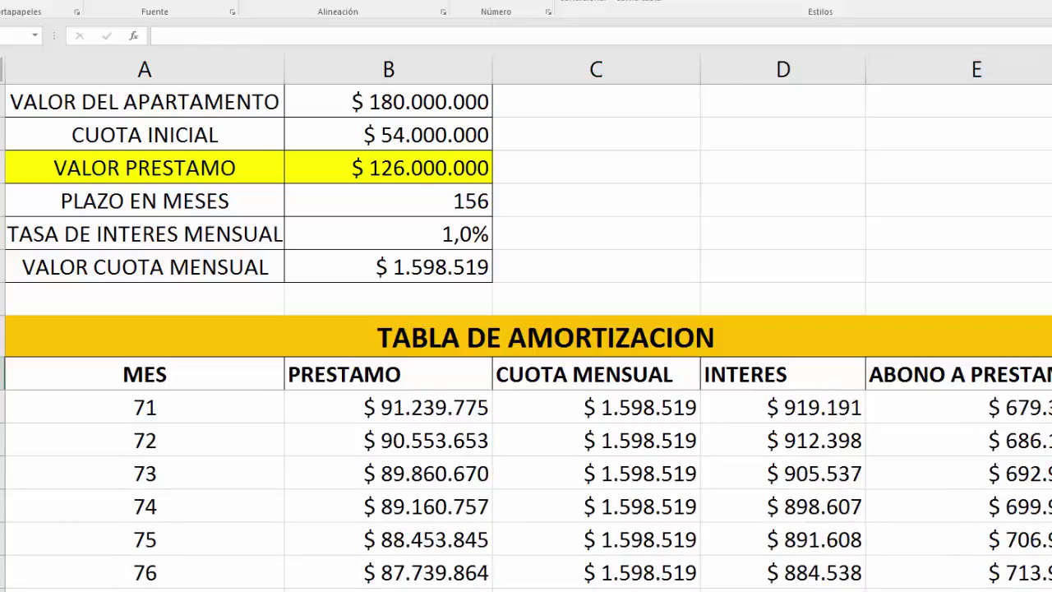
scroll(960, 491, "right", 1)
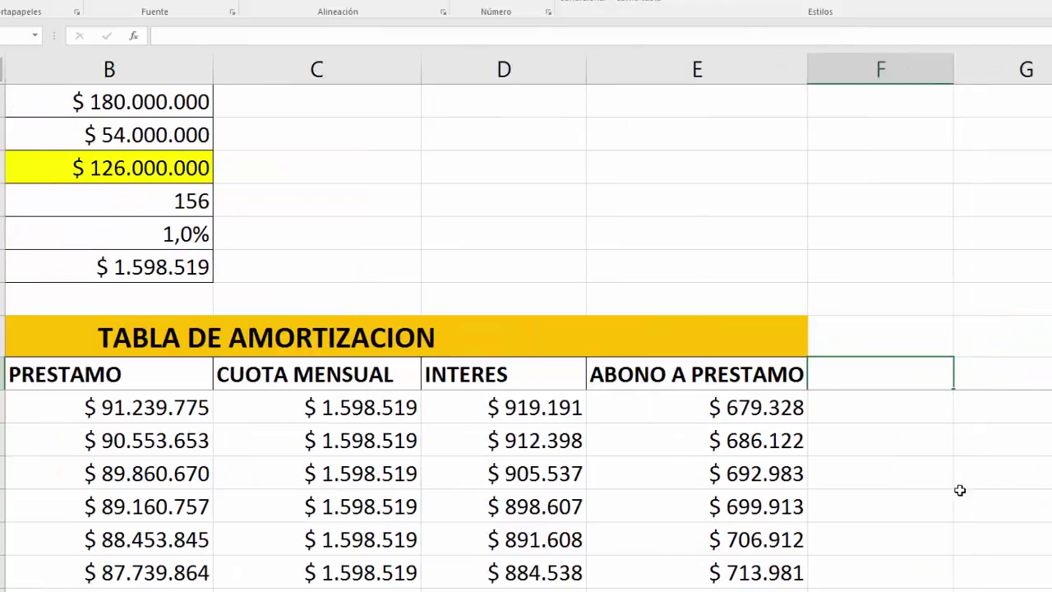
scroll(916, 486, "up", 20)
left_click(918, 444)
left_click(907, 406)
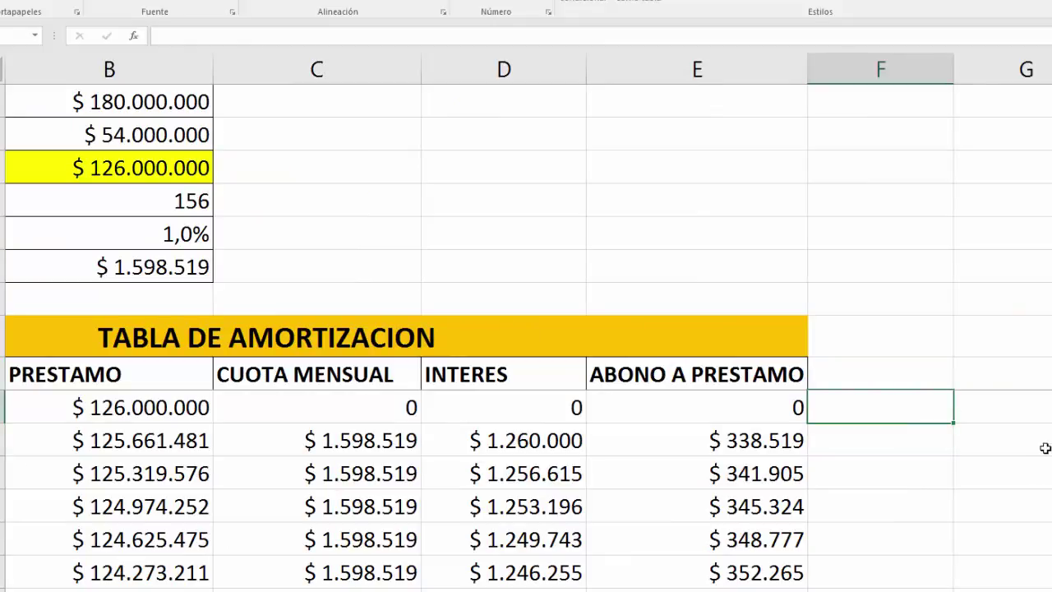
left_click(991, 404)
left_click(914, 404)
key("alt+b")
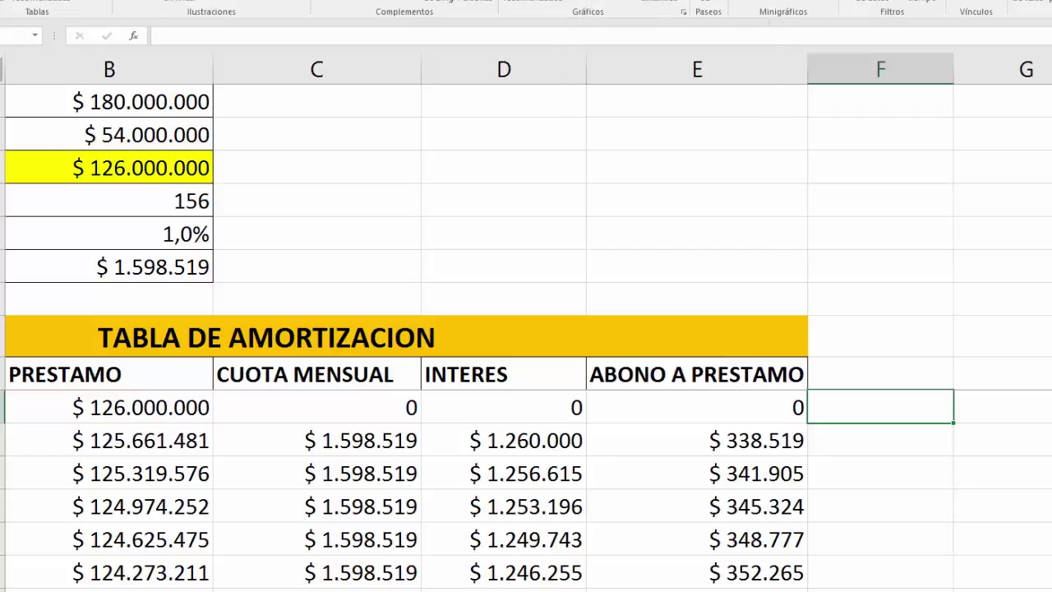
left_click(579, 2)
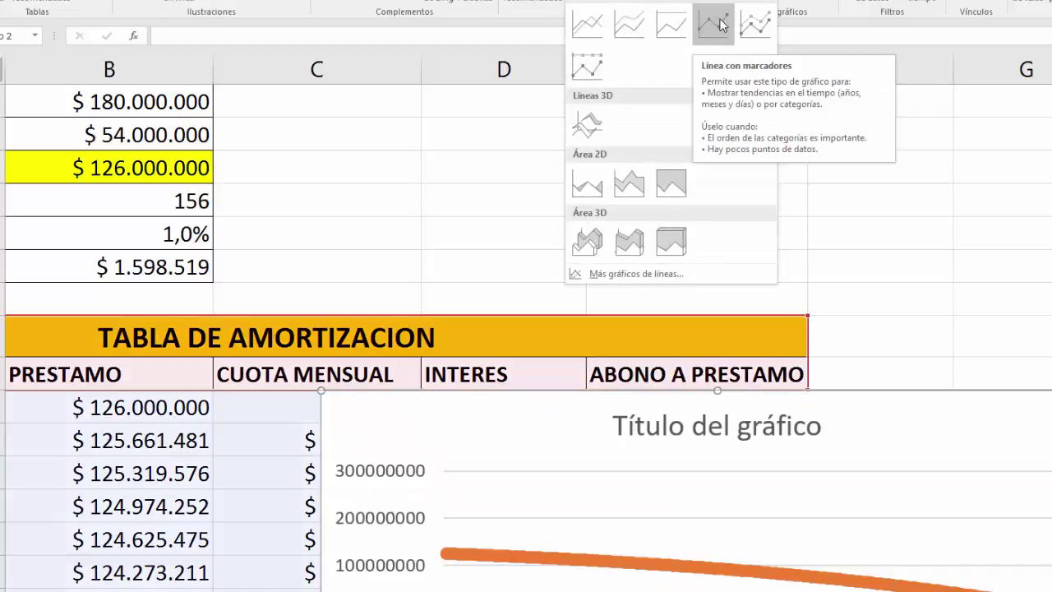
left_click(714, 25)
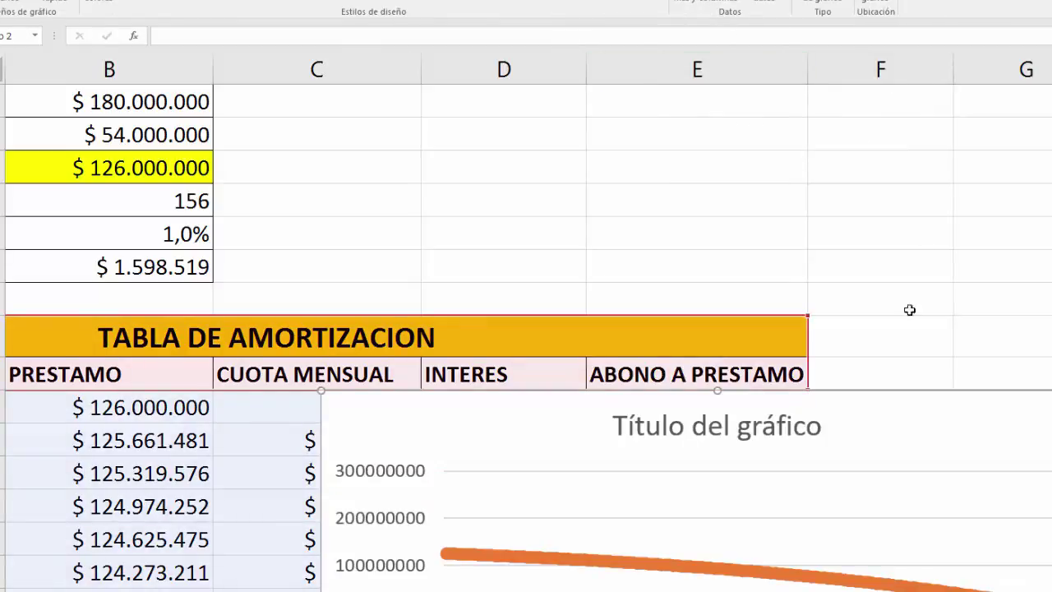
- Move the line chart off the data into the empty area beside the ABONO A PRESTAMO column and deselect it
left_click_drag(570, 474, 951, 394)
scroll(952, 394, "down", 3, "ctrl")
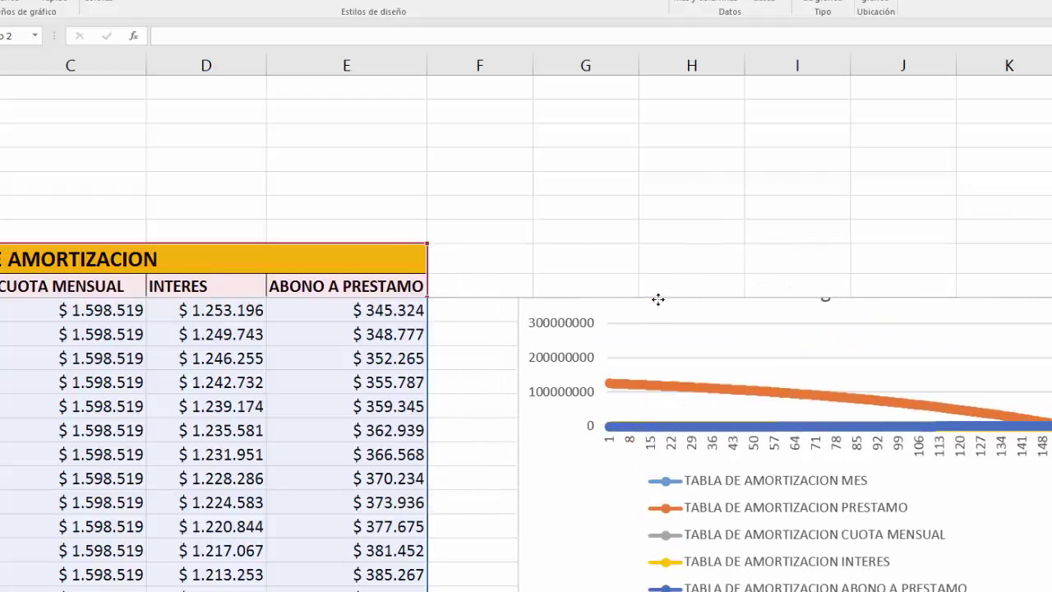
left_click(456, 406)
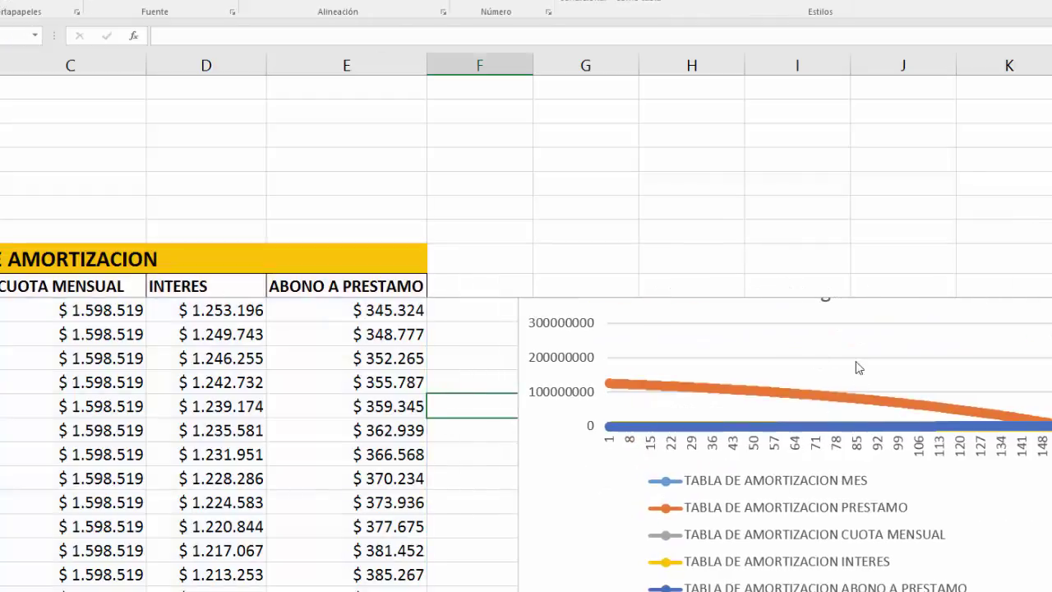
- Change the line chart's data range to only the INTERES and ABONO A PRESTAMO columns, from their headers through month 156
right_click(776, 375)
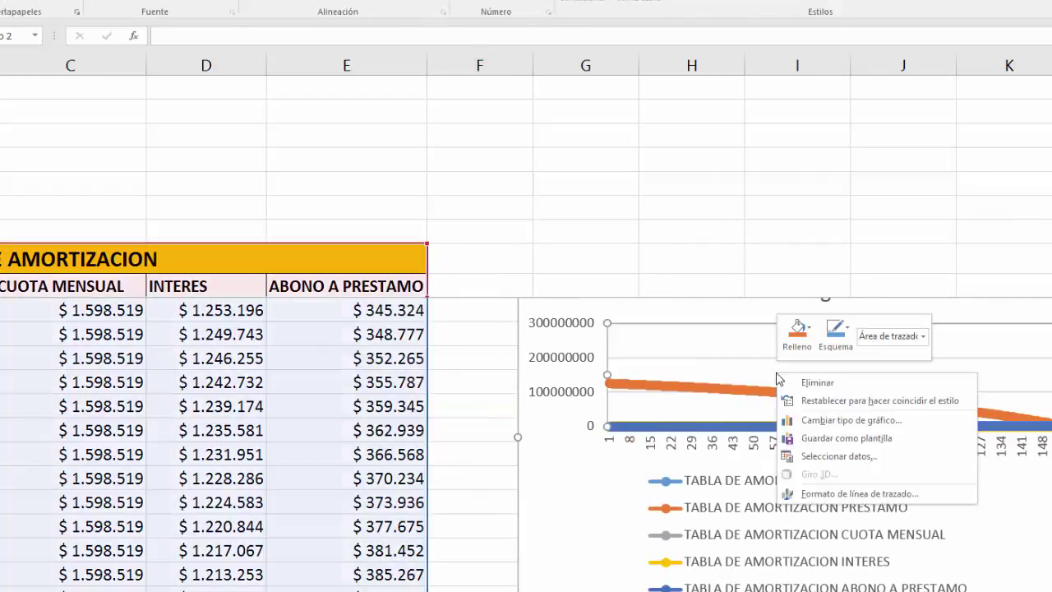
left_click(851, 456)
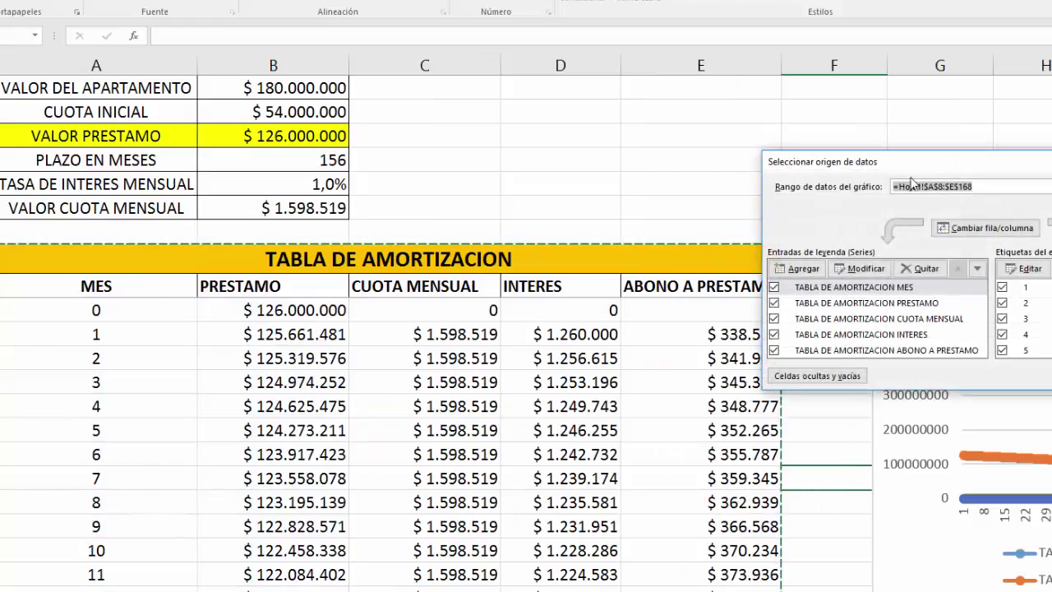
left_click_drag(890, 164, 1029, 101)
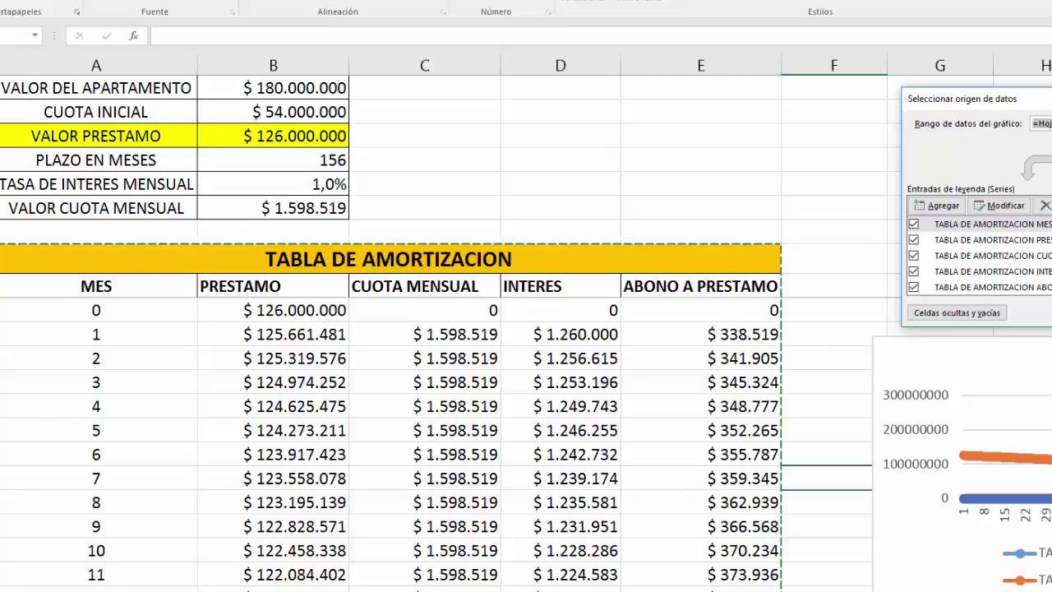
left_click(1051, 123)
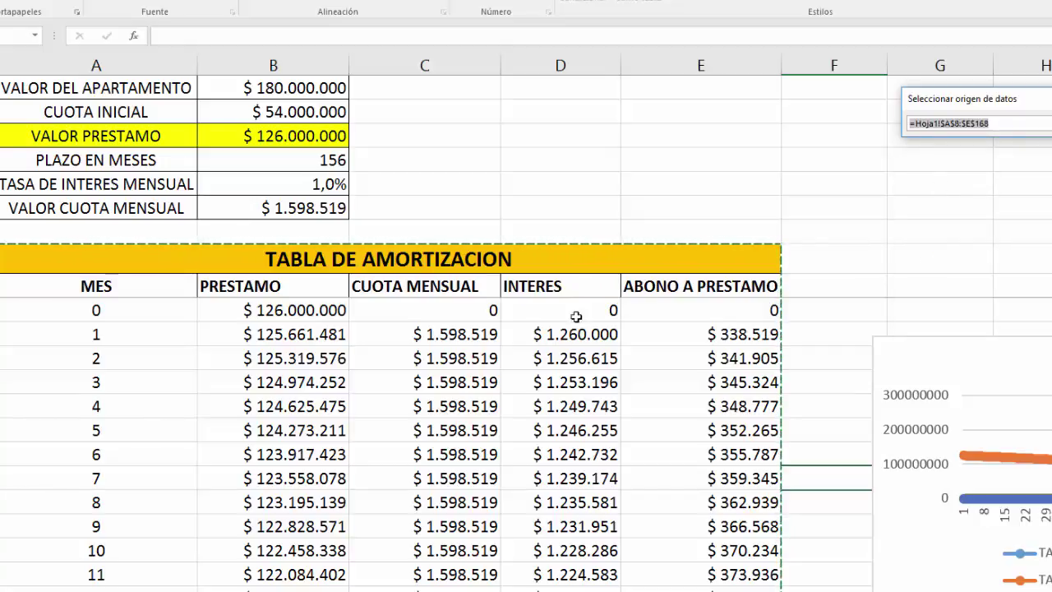
left_click_drag(546, 288, 680, 575)
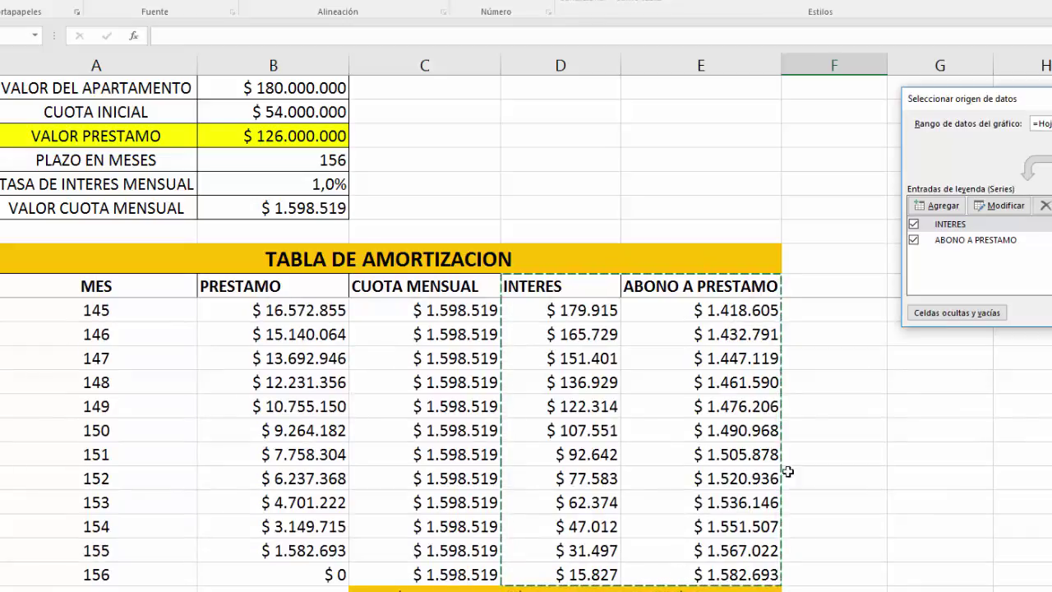
key("Return")
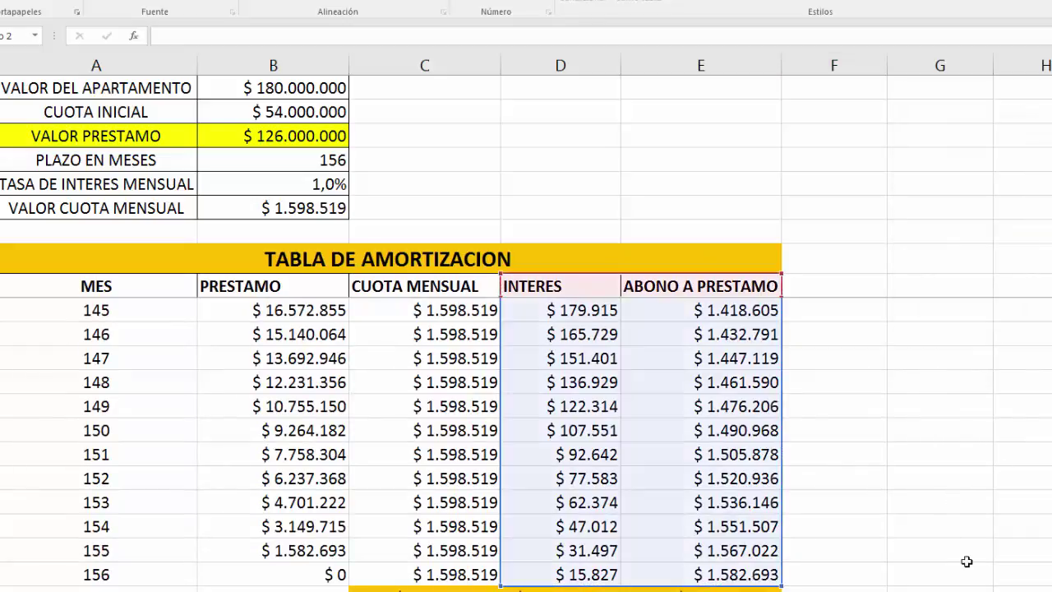
- Compare month 1's CUOTA MENSUAL, INTERES and ABONO A PRESTAMO values with the two lines in the chart
scroll(957, 543, "up", 20)
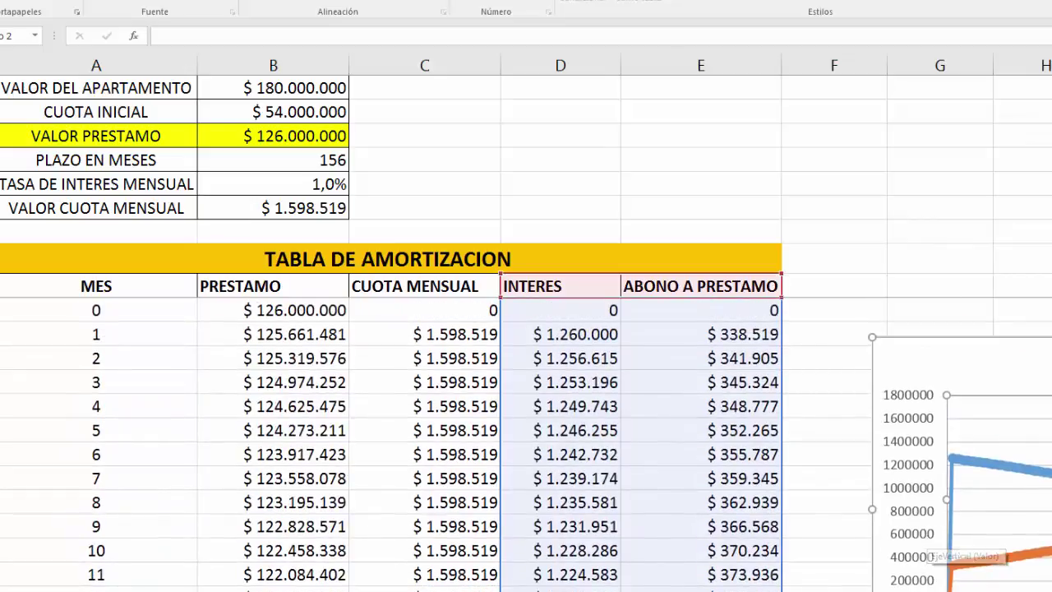
scroll(929, 542, "right", 2)
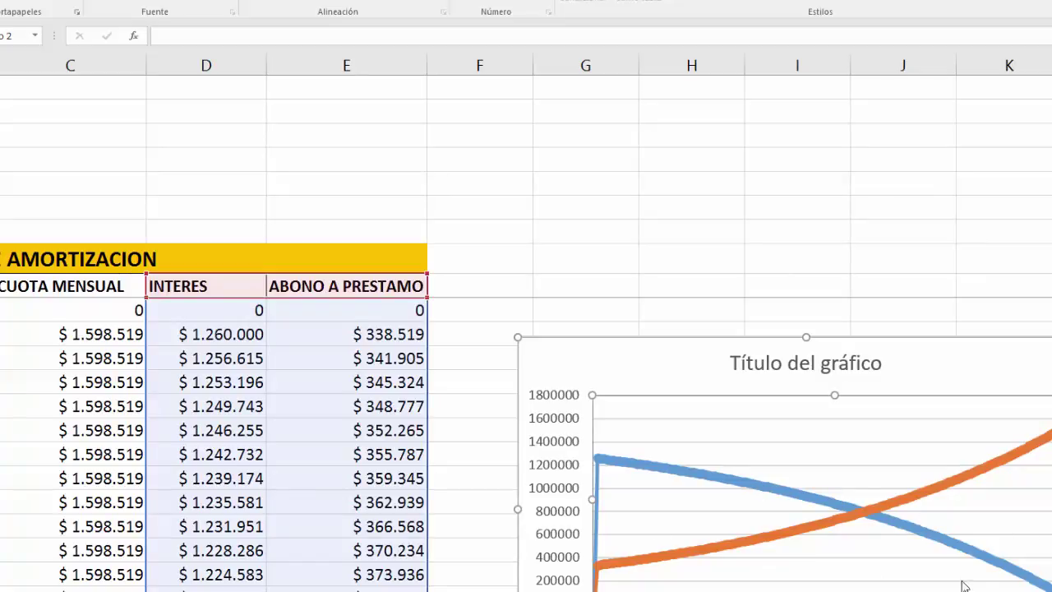
left_click(235, 334)
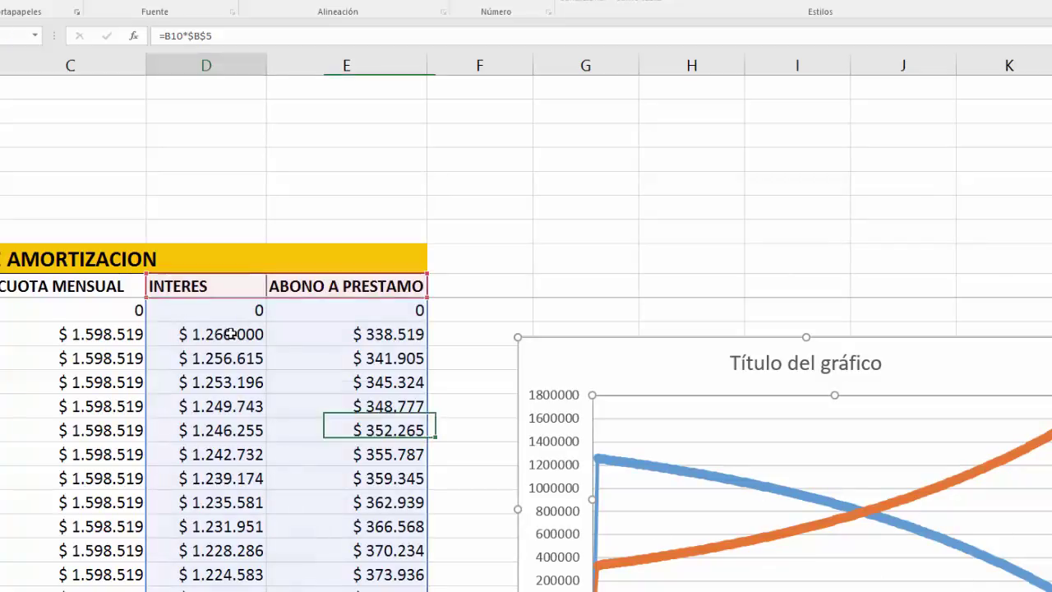
left_click(111, 335)
left_click(201, 335)
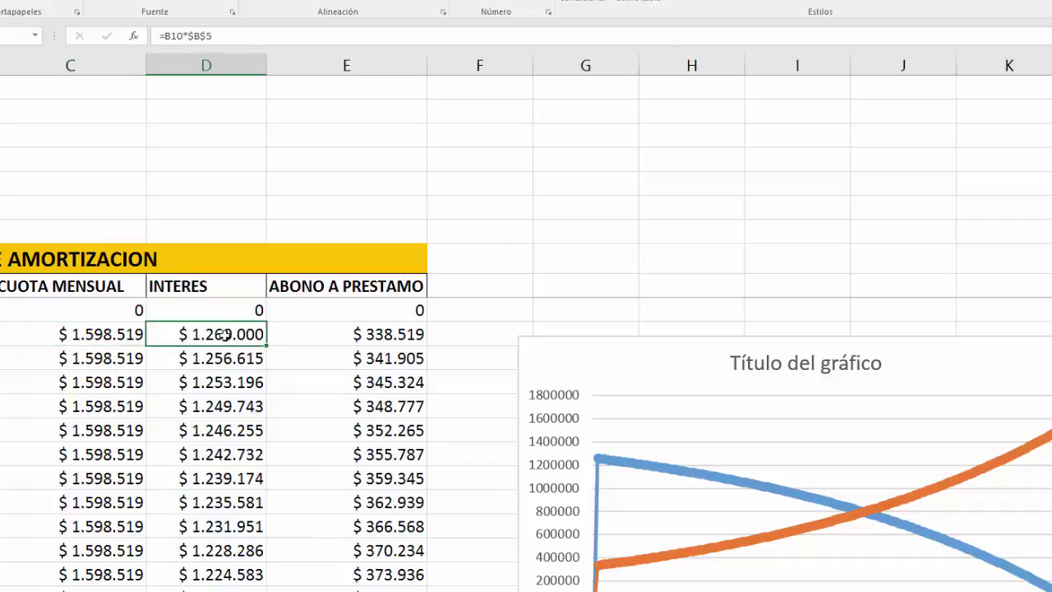
left_click(340, 334)
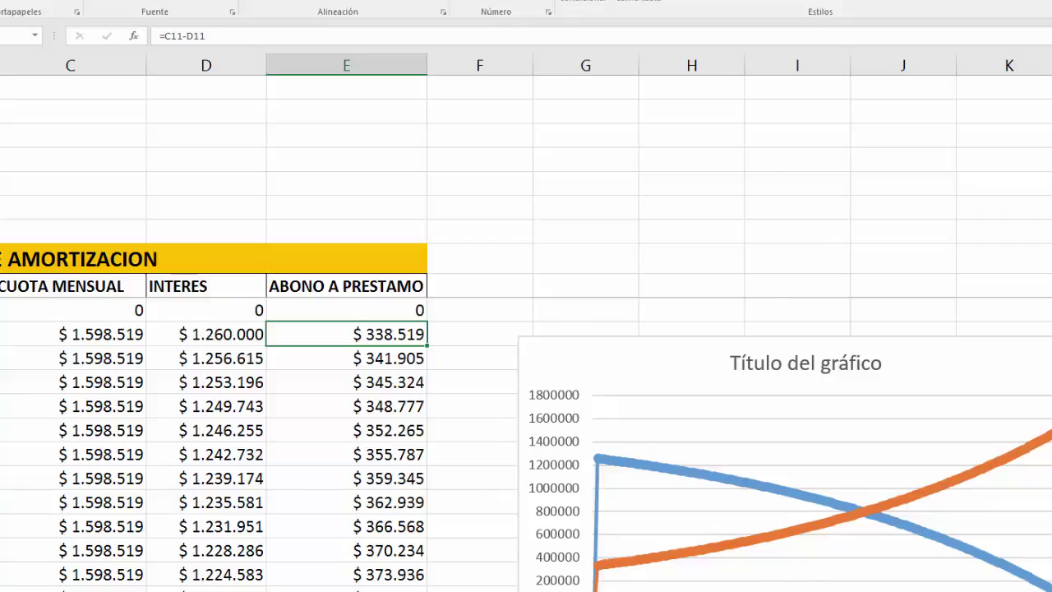
scroll(526, 329, "left", 2)
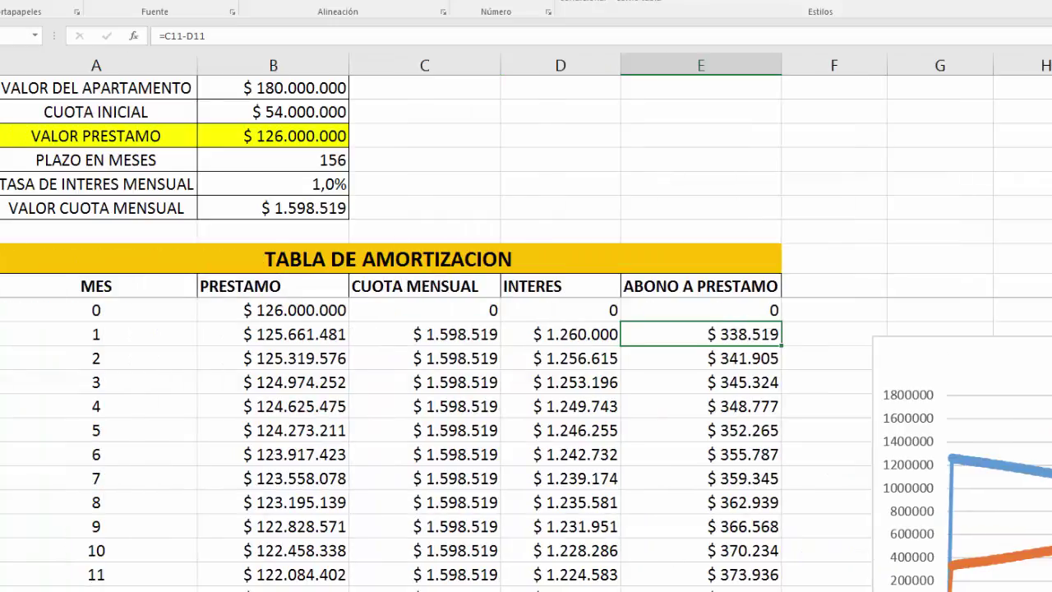